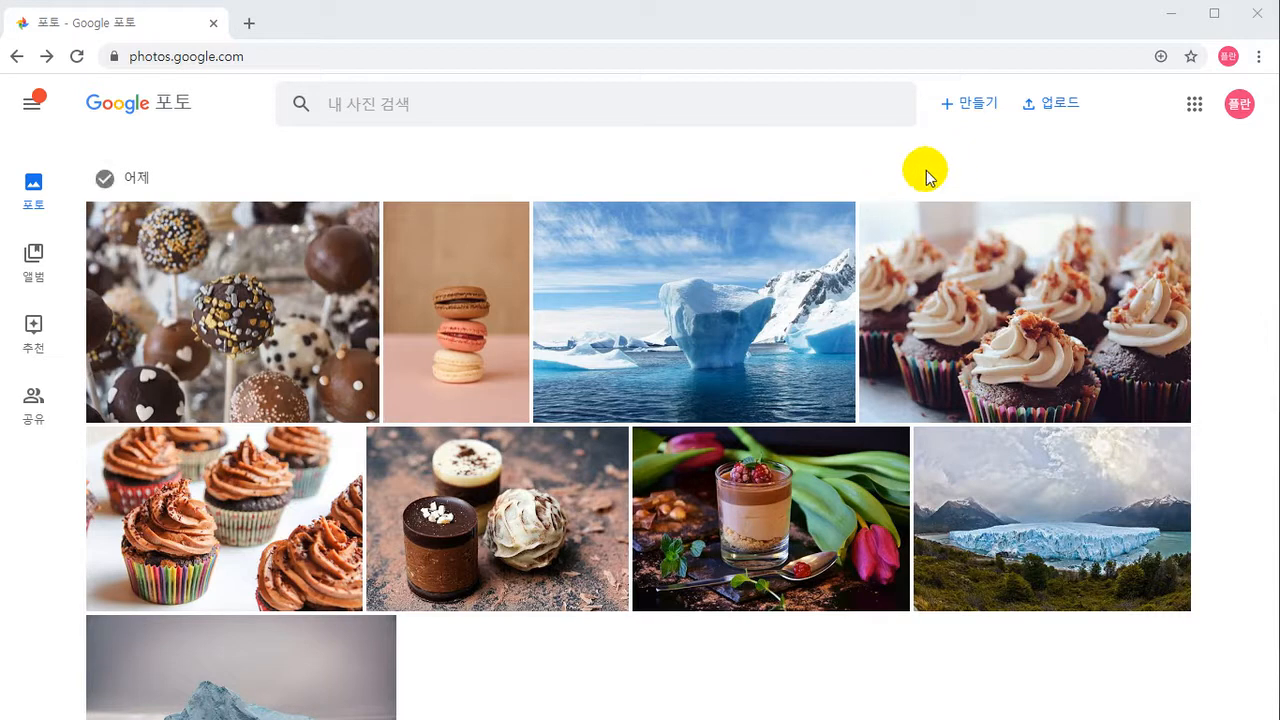
{"action": "key", "text": "ctrl+alt+d"}
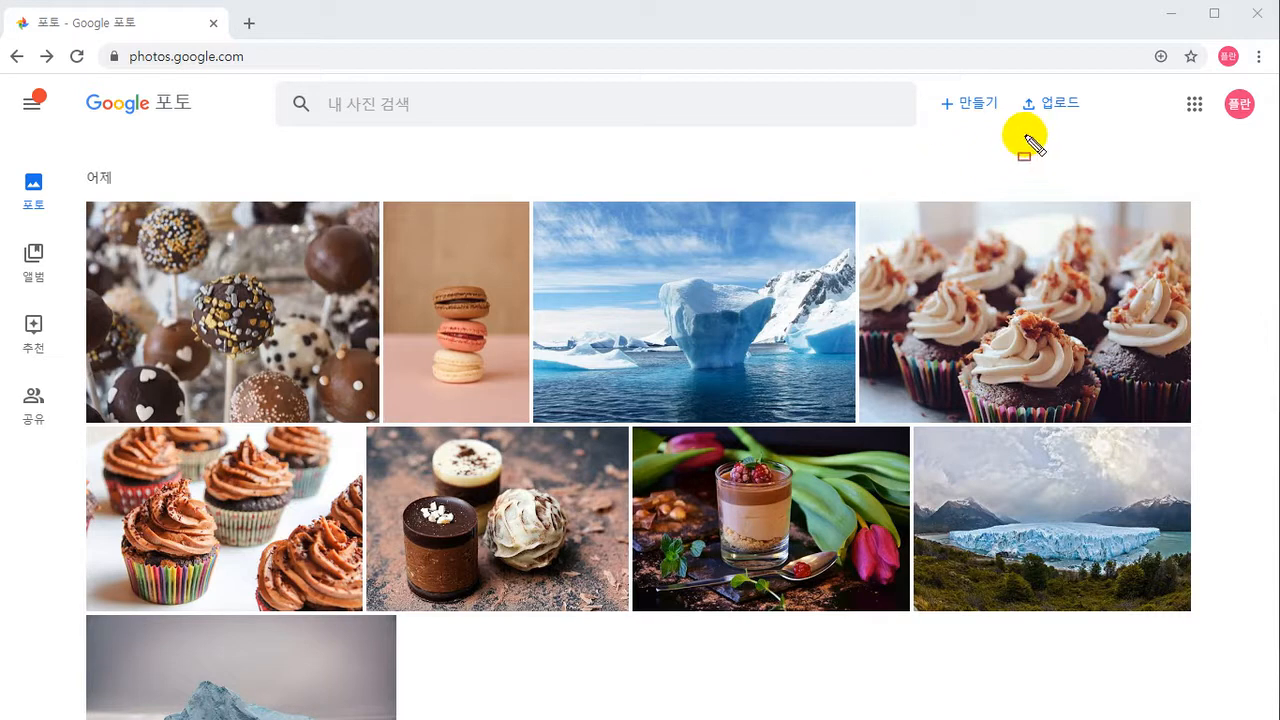
{"action": "left_click_drag", "start_coordinate": [1010, 81], "coordinate": [1094, 124]}
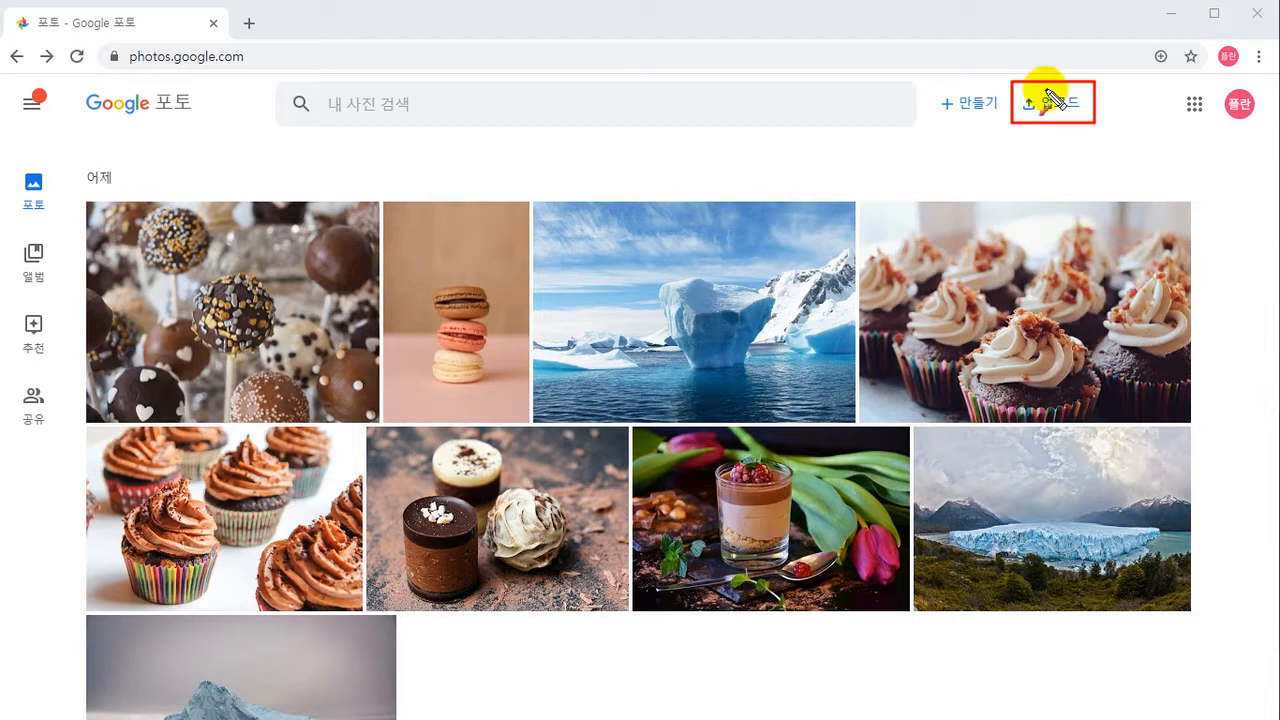
{"action": "left_click_drag", "start_coordinate": [1159, 187], "coordinate": [1099, 136]}
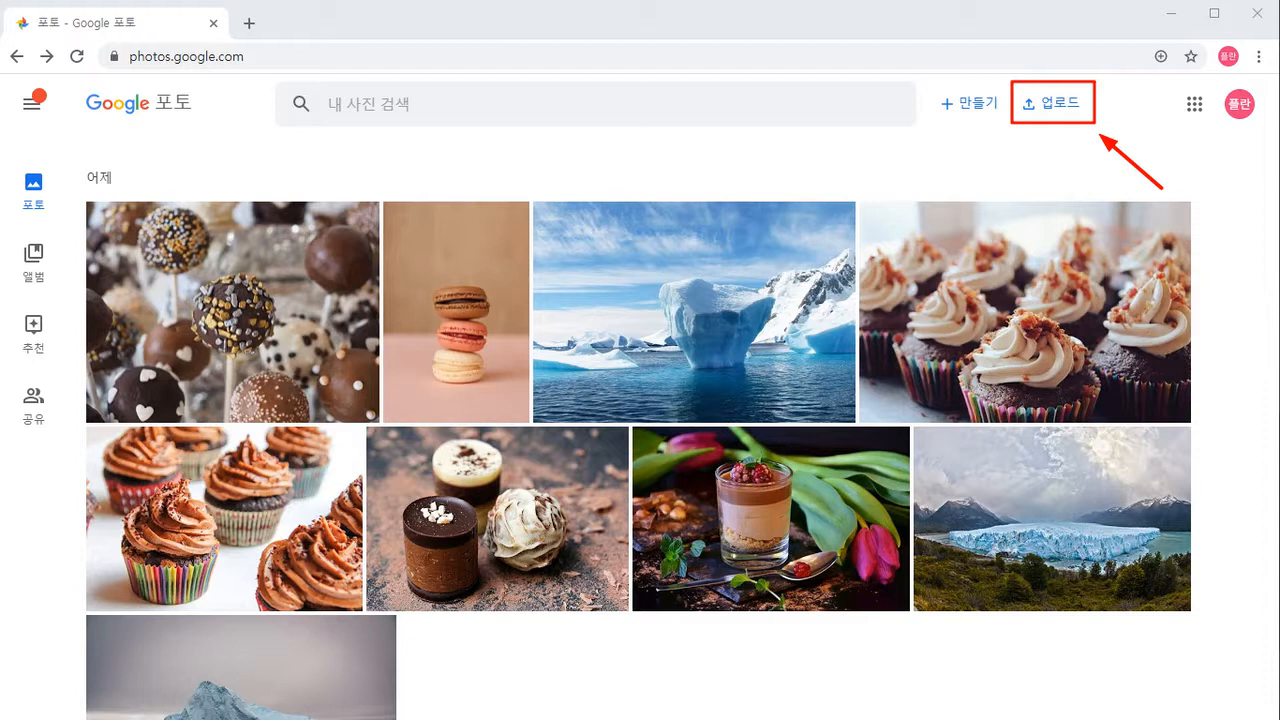
{"action": "left_click", "coordinate": [1065, 110]}
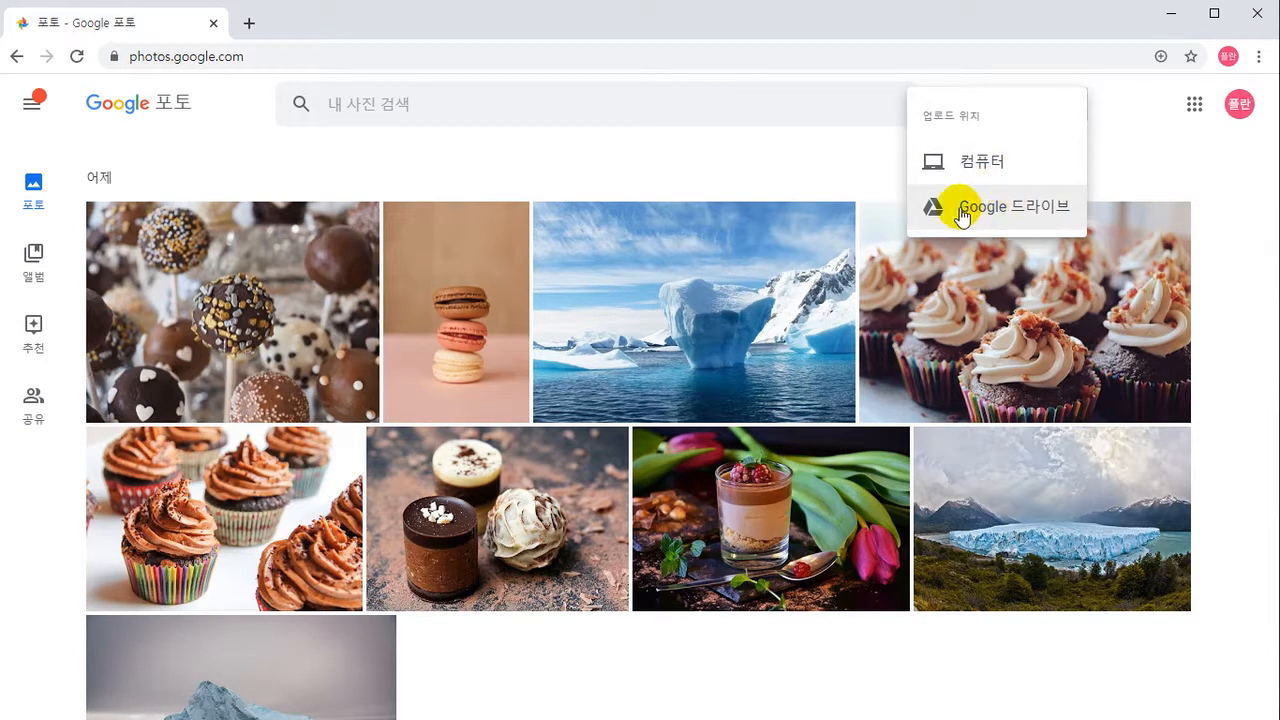
{"action": "left_click", "coordinate": [989, 164]}
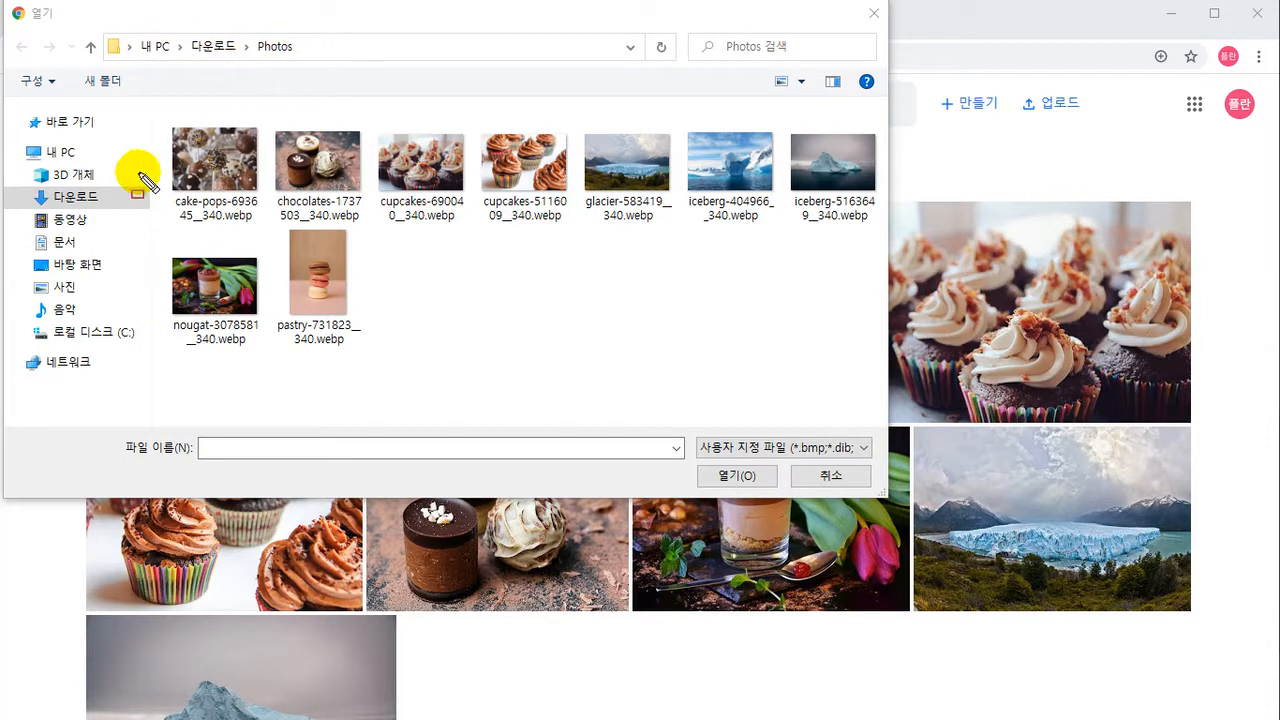
{"action": "left_click_drag", "start_coordinate": [105, 212], "coordinate": [111, 209]}
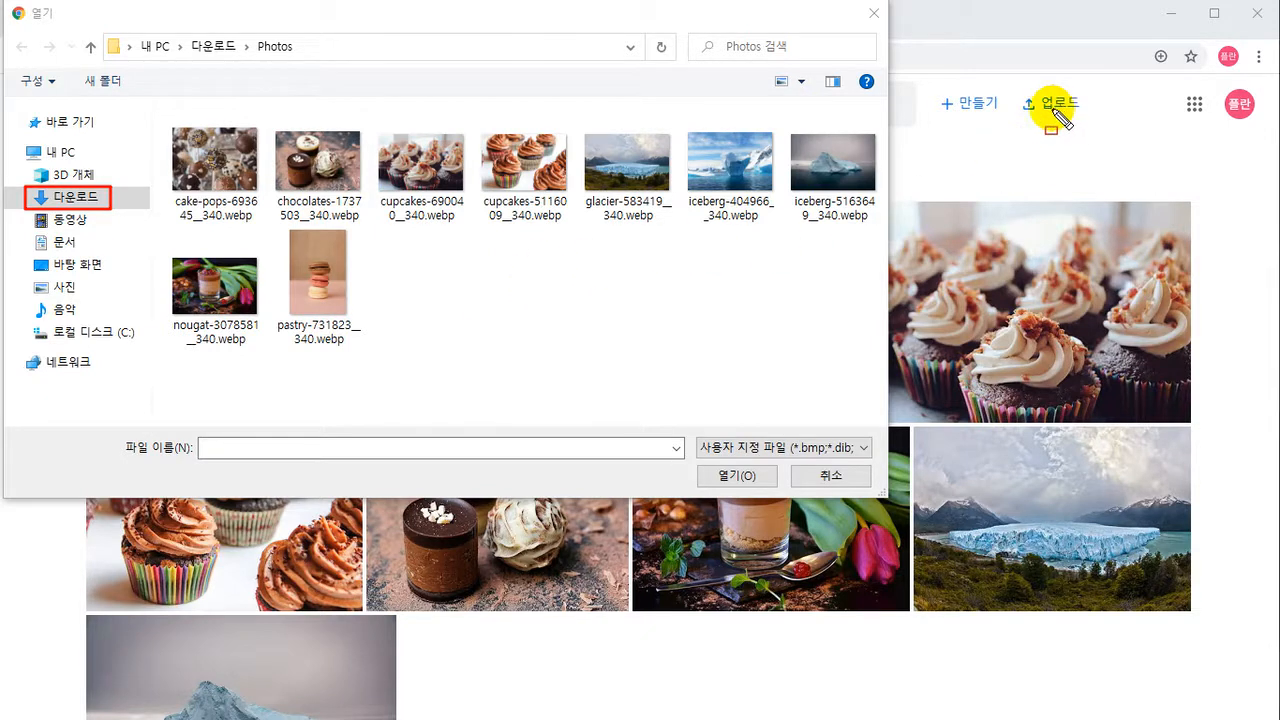
{"action": "key", "text": "Escape"}
{"action": "left_click", "coordinate": [876, 19]}
{"action": "left_click", "coordinate": [1057, 101]}
{"action": "left_click", "coordinate": [963, 160]}
{"action": "left_click", "coordinate": [963, 162]}
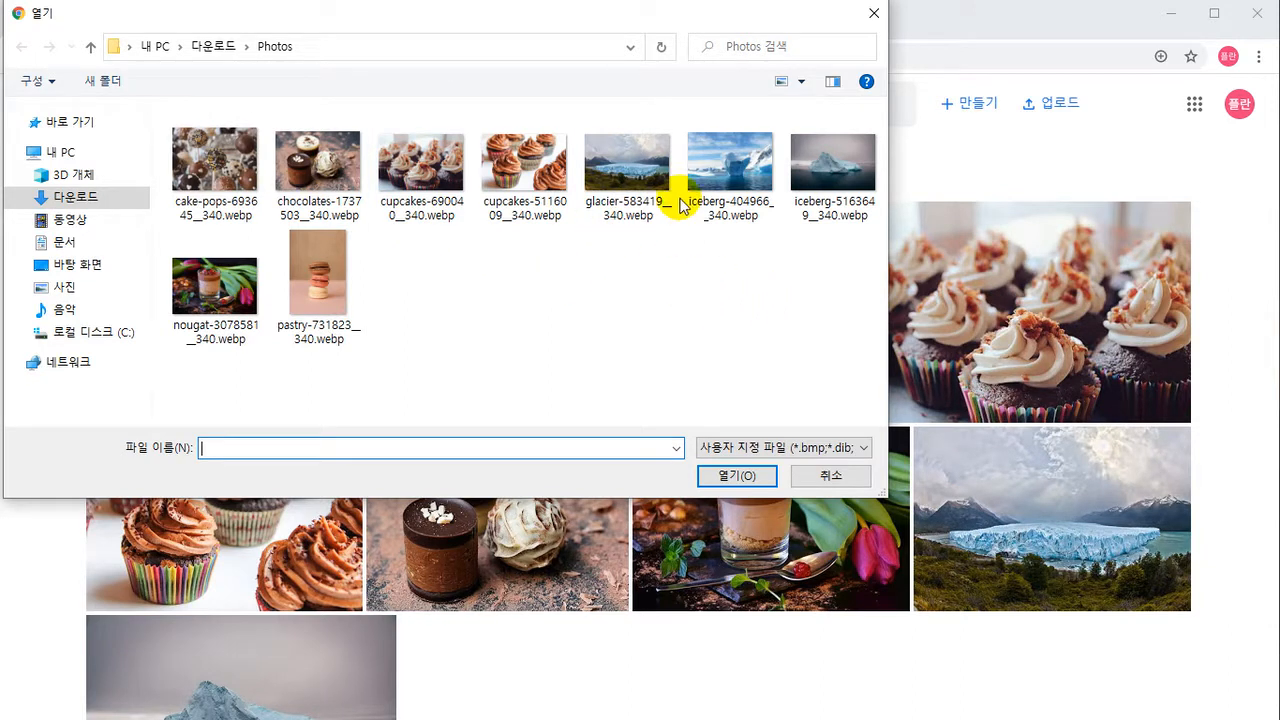
{"action": "left_click", "coordinate": [830, 475]}
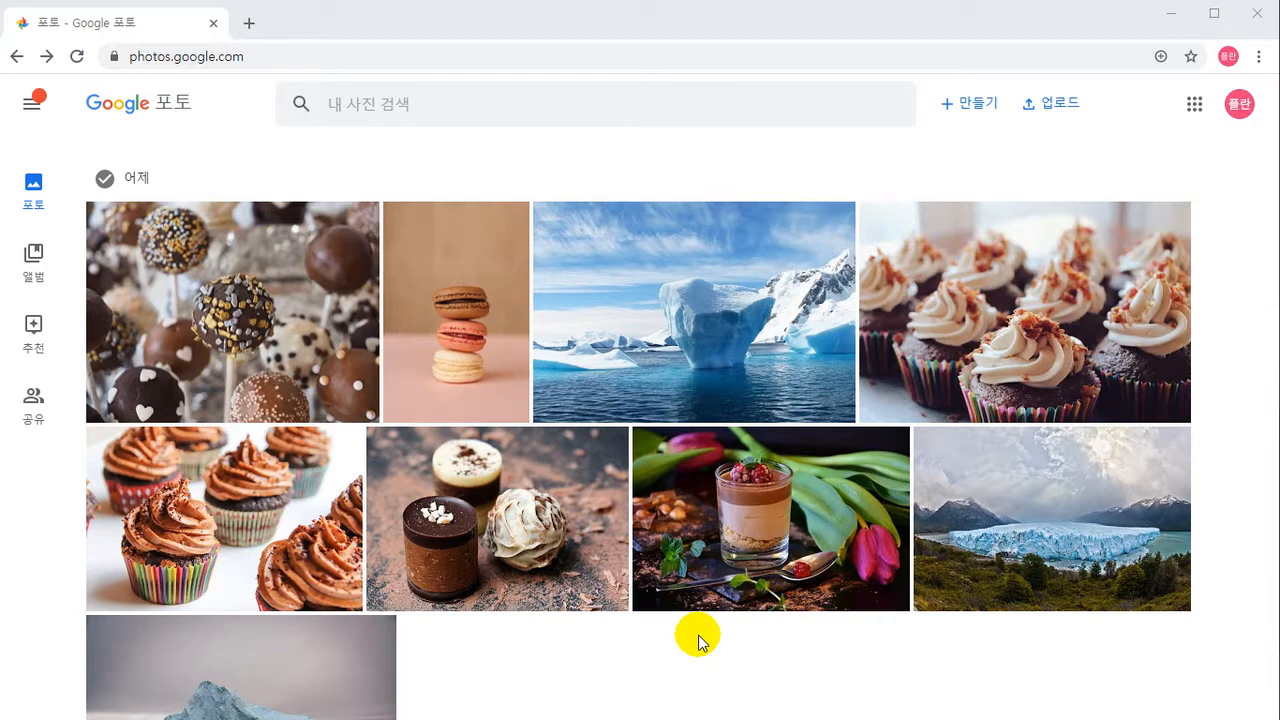
View the macaron photo in the library, and upload its duplicate, pastry-731823__340.webp, from the computer's Photos folder
{"action": "left_click", "coordinate": [456, 337]}
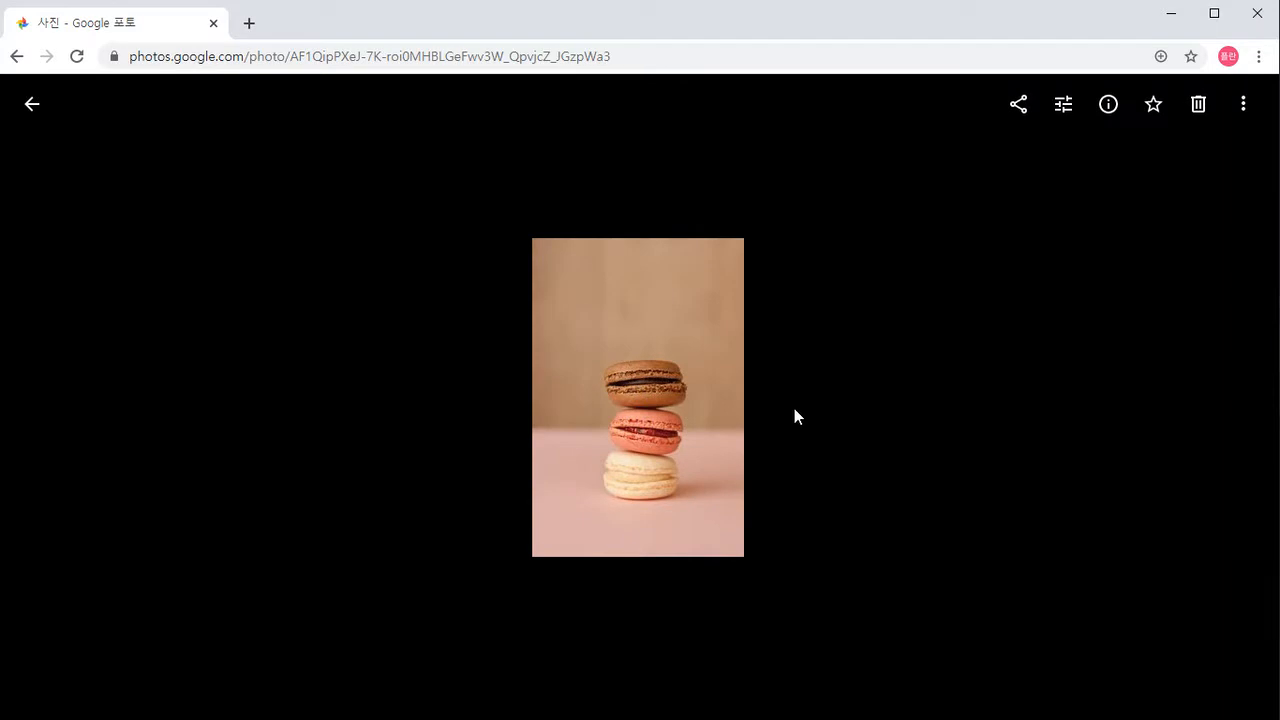
{"action": "left_click", "coordinate": [30, 105]}
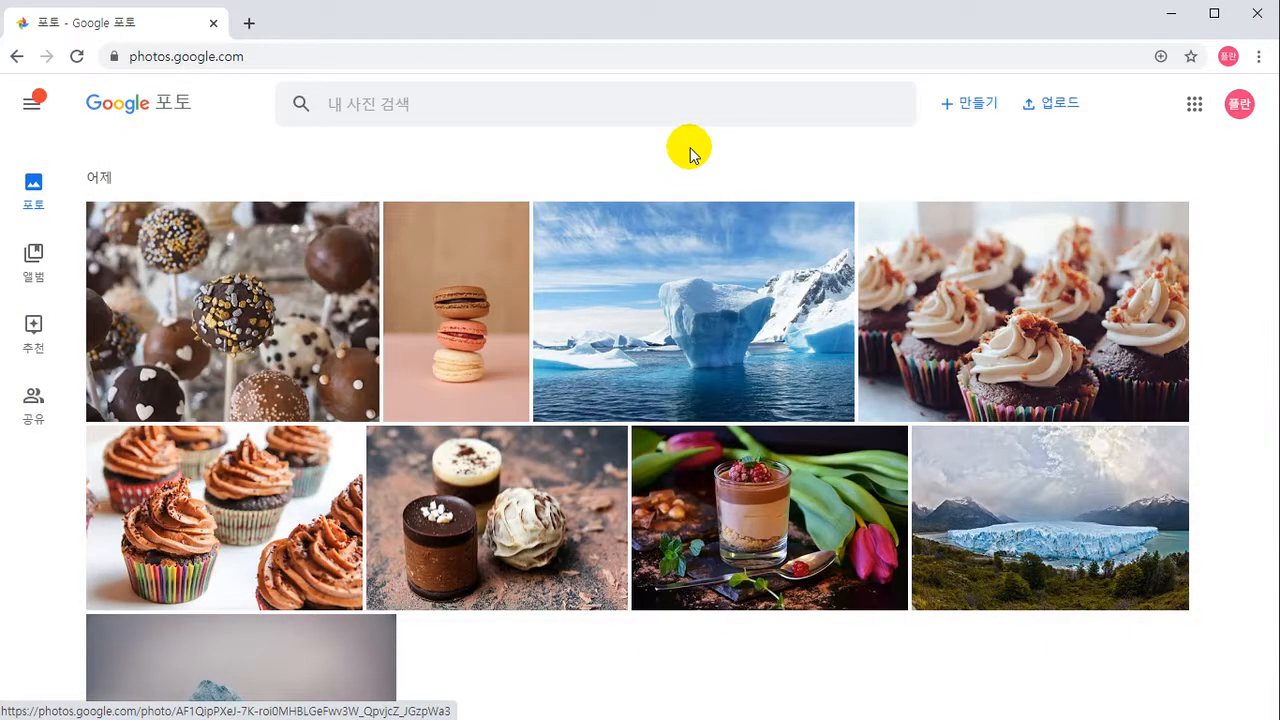
{"action": "left_click", "coordinate": [1058, 103]}
{"action": "left_click", "coordinate": [982, 163]}
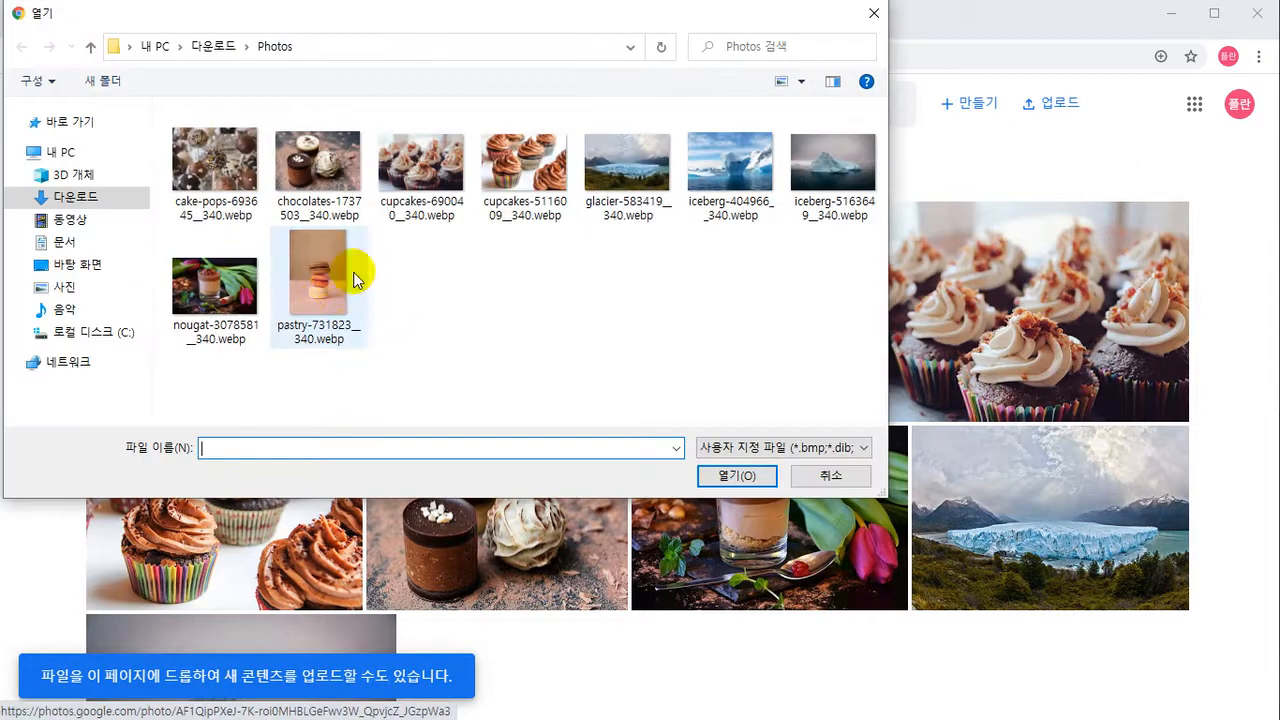
{"action": "left_click", "coordinate": [320, 287]}
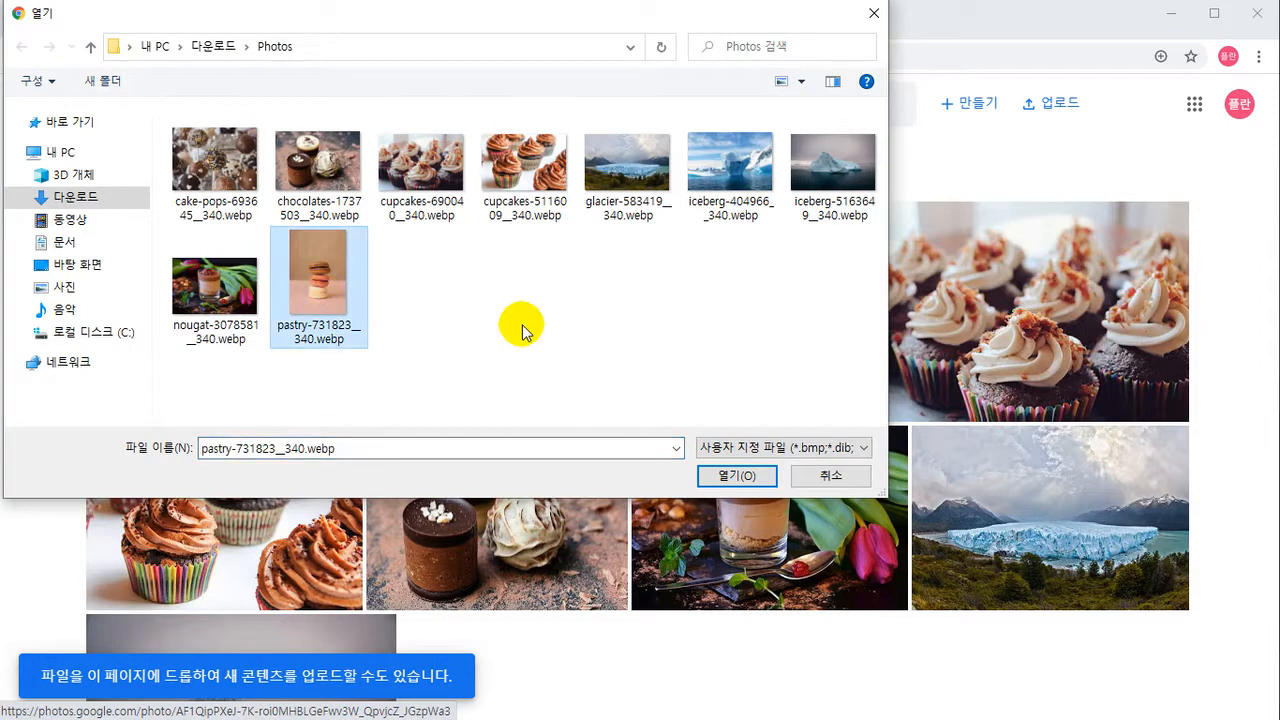
{"action": "left_click_drag", "start_coordinate": [529, 20], "coordinate": [819, 124]}
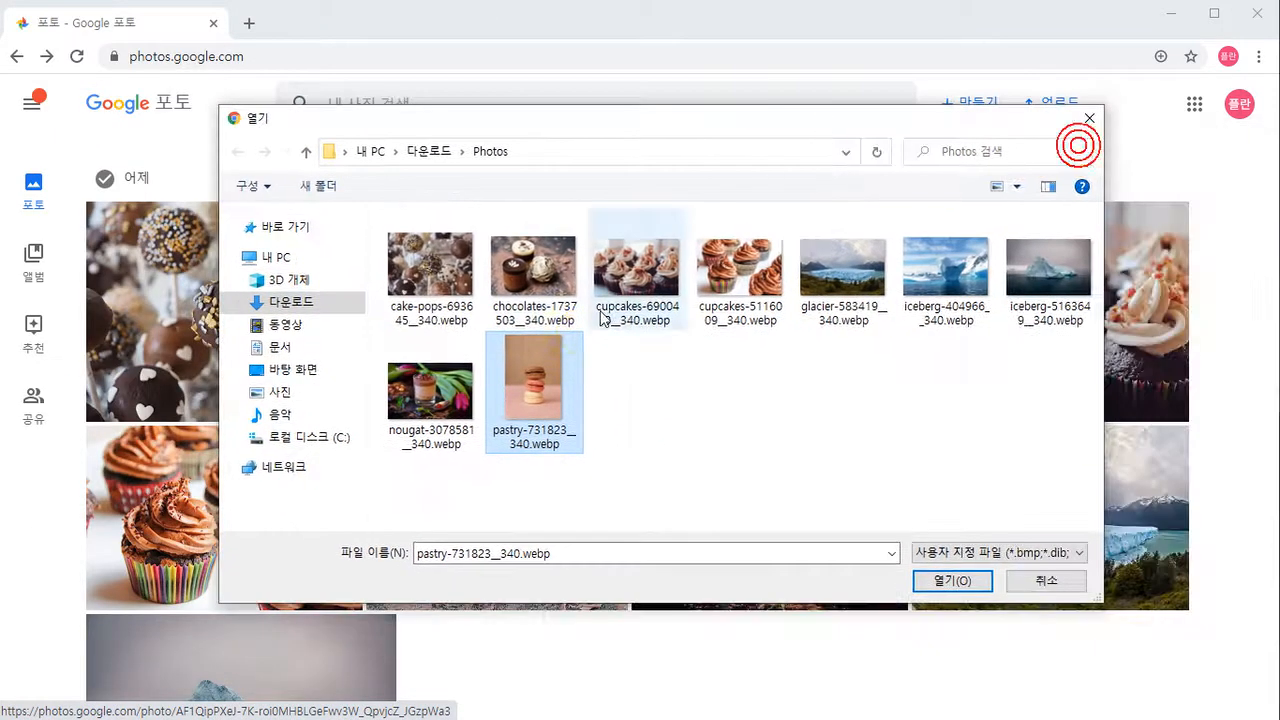
{"action": "left_click", "coordinate": [955, 582]}
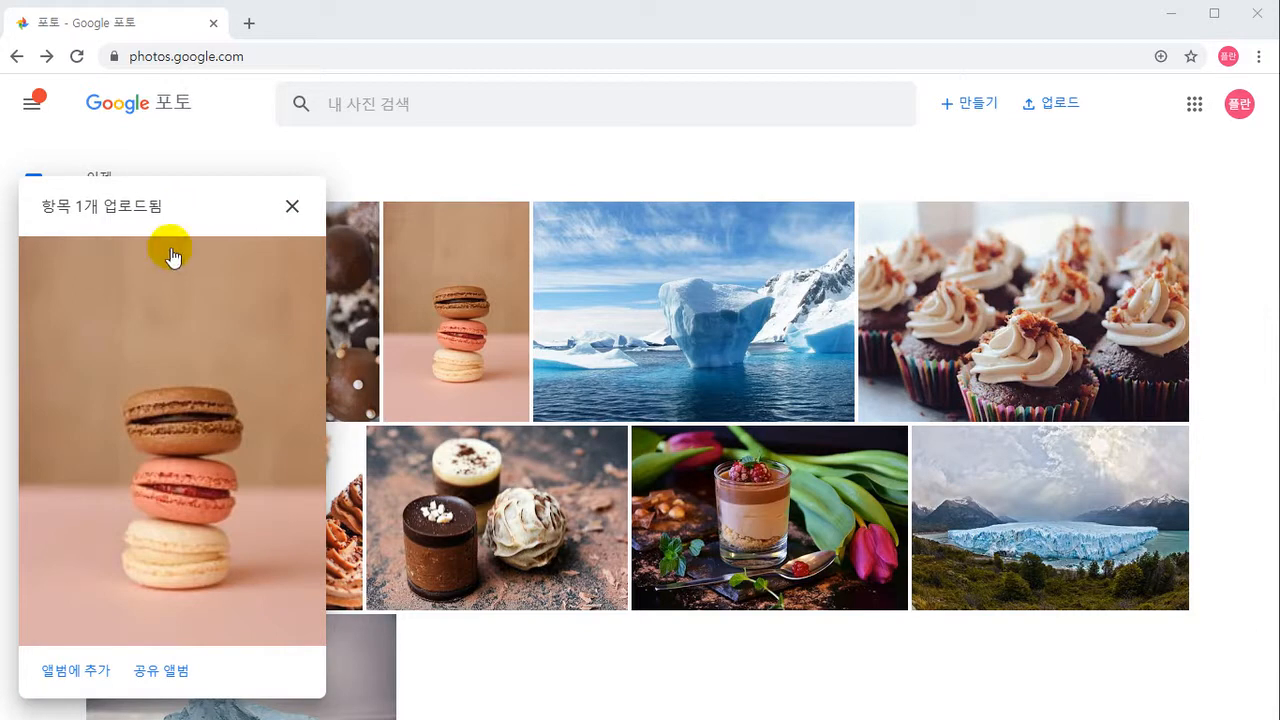
{"action": "left_click", "coordinate": [292, 205]}
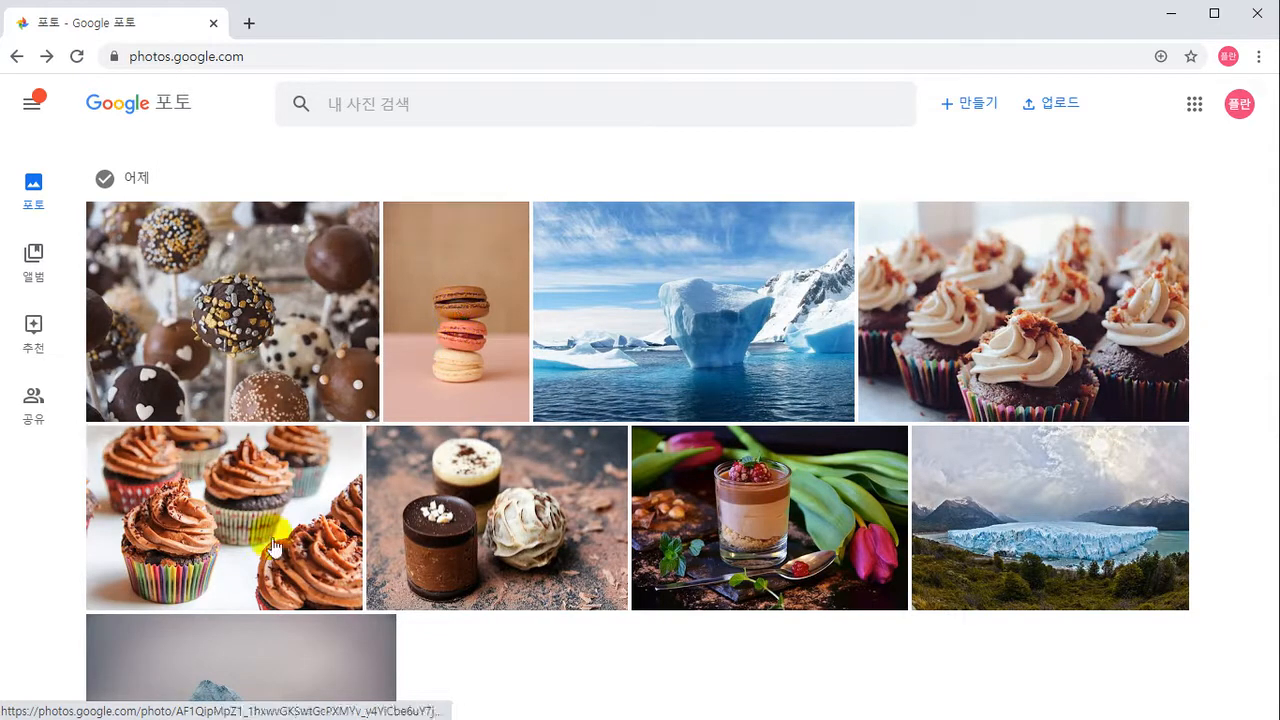
Check the photo library for a duplicate of the macaron picture and view the existing photo full size
{"action": "scroll", "coordinate": [682, 655], "scroll_direction": "down", "scroll_amount": 1}
{"action": "scroll", "coordinate": [680, 654], "scroll_direction": "up", "scroll_amount": 1}
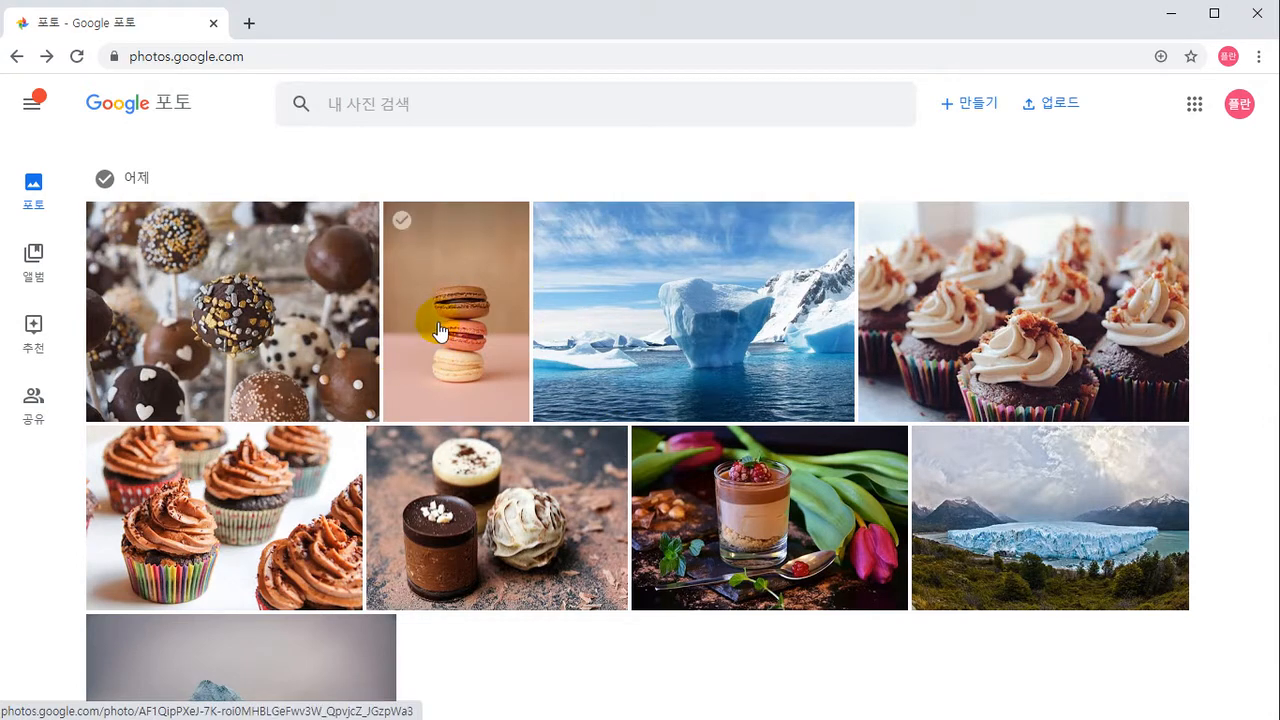
{"action": "scroll", "coordinate": [500, 499], "scroll_direction": "down", "scroll_amount": 1}
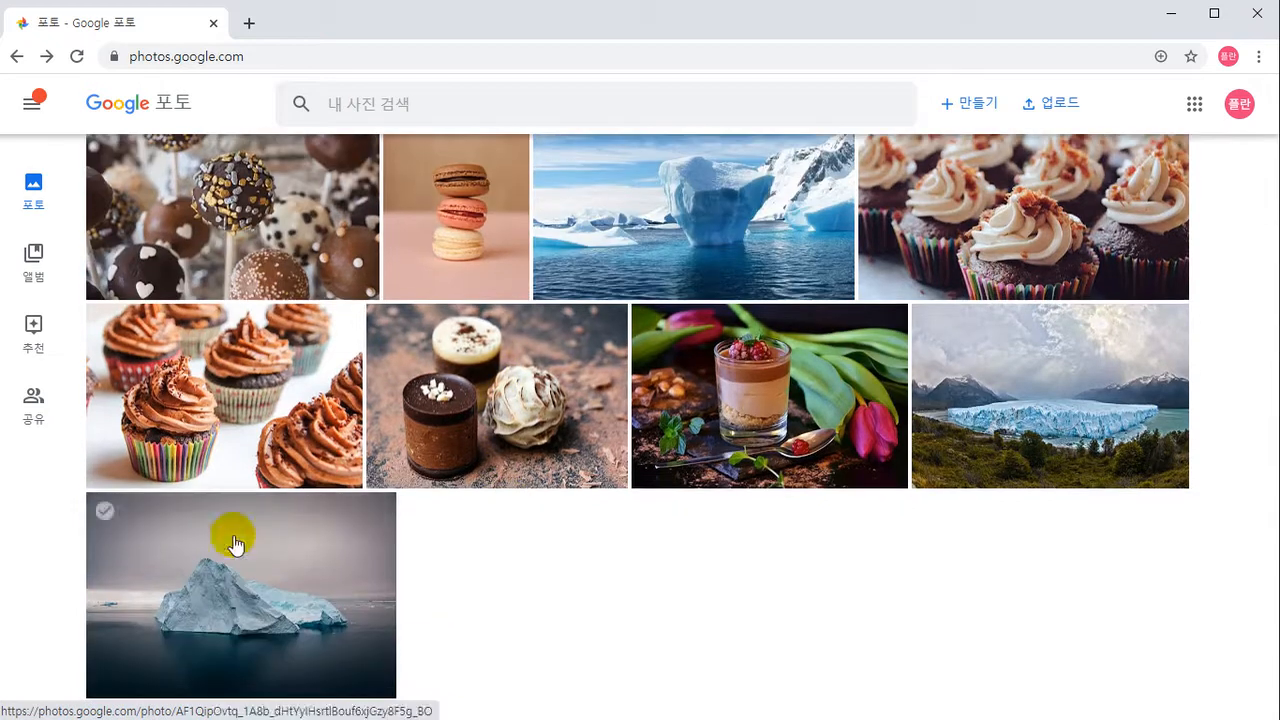
{"action": "scroll", "coordinate": [620, 513], "scroll_direction": "up", "scroll_amount": 1}
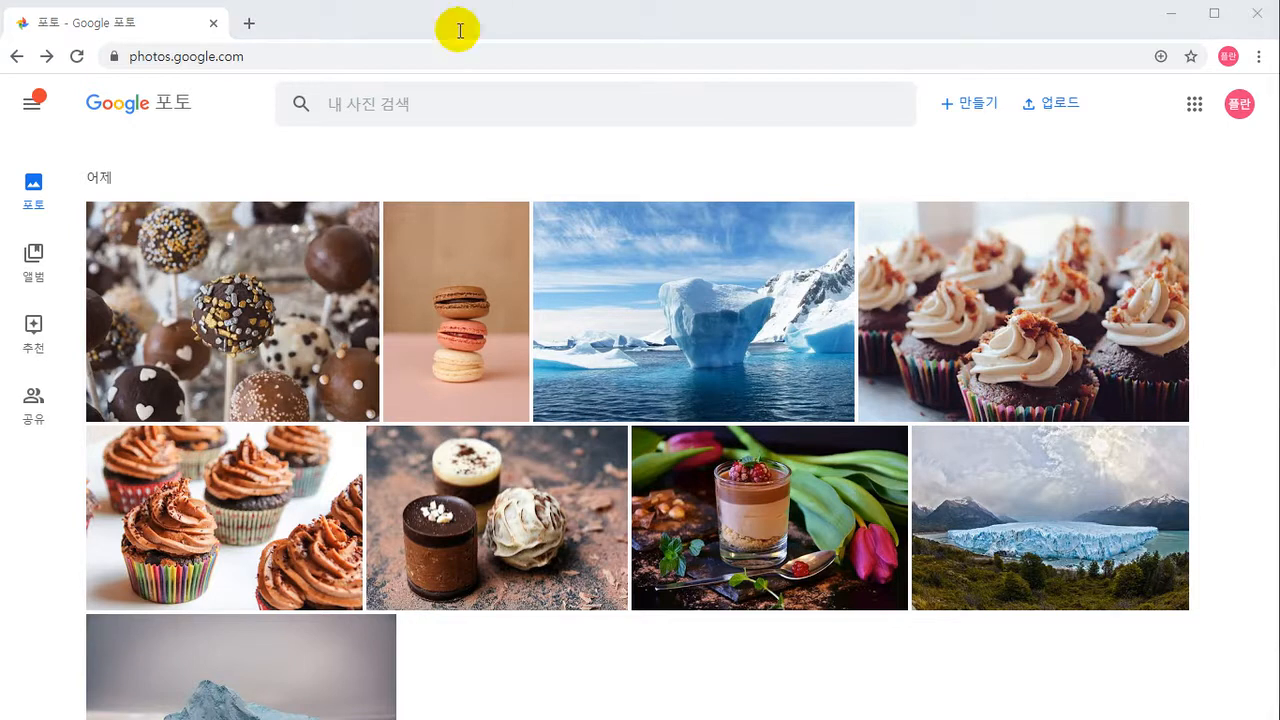
{"action": "left_click", "coordinate": [451, 298]}
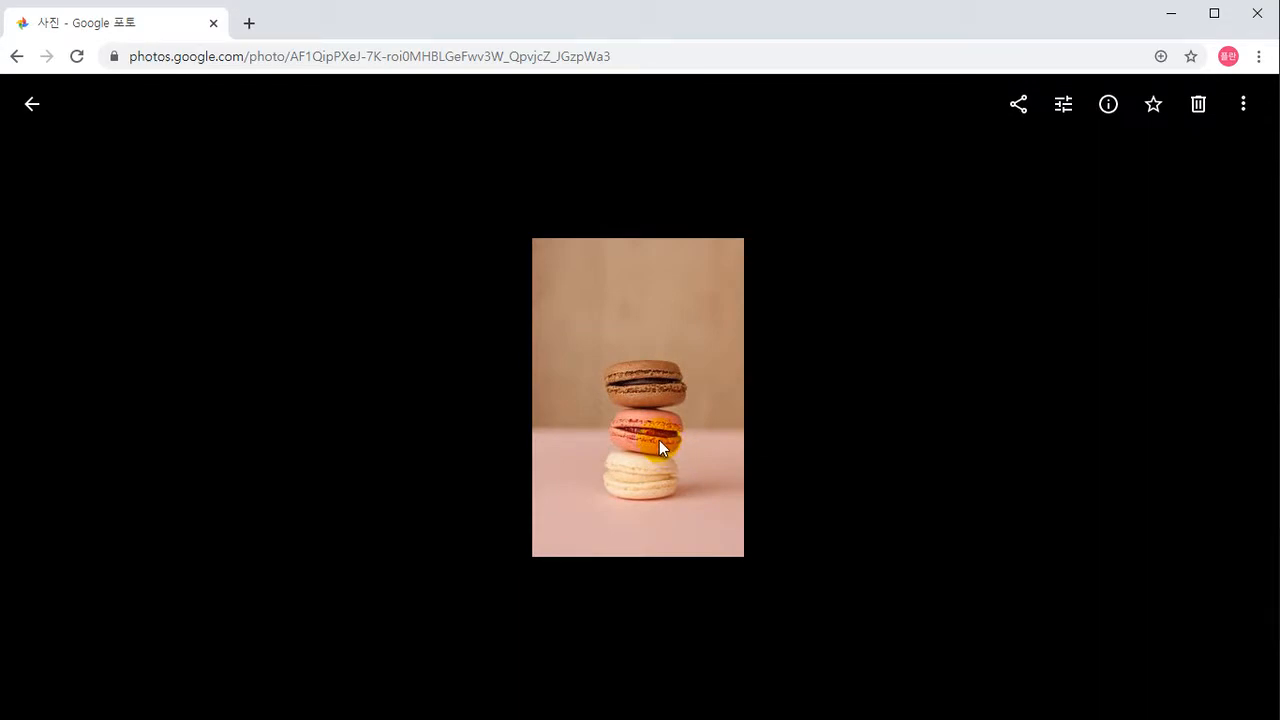
{"action": "left_click", "coordinate": [38, 105]}
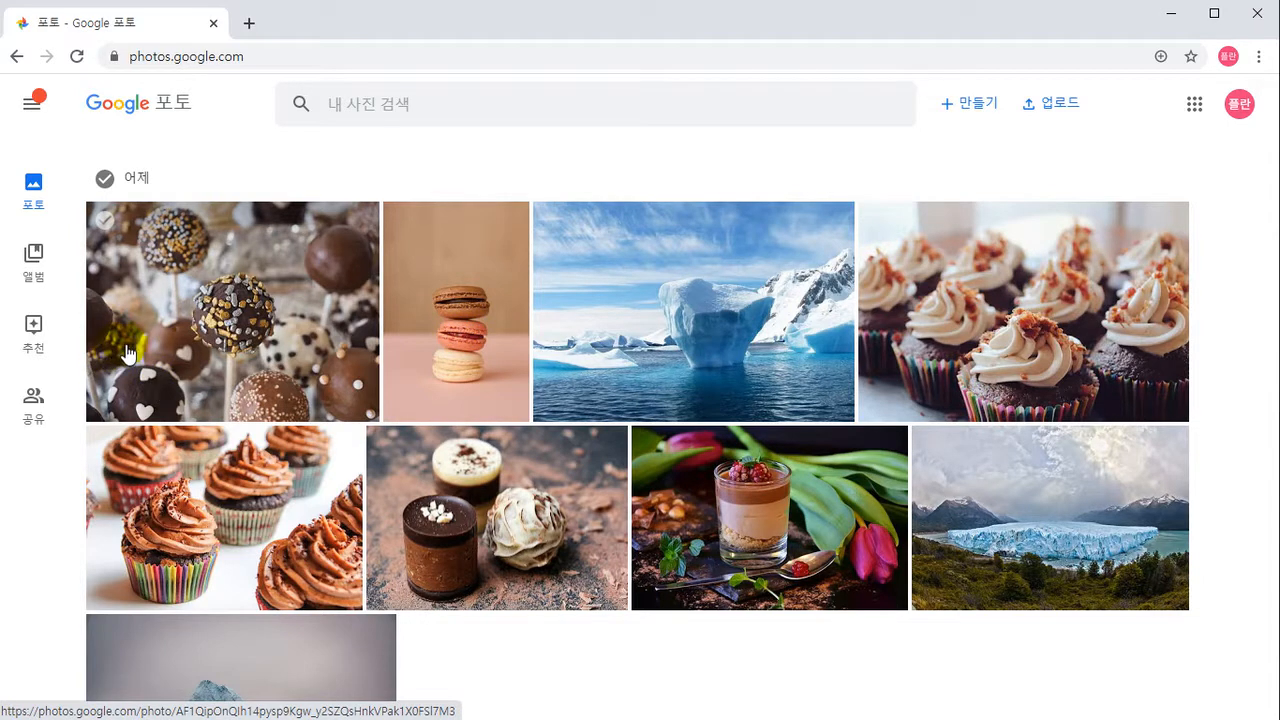
While choosing a file to upload from the computer, rename pastry-731823__340.webp to pastry-731823__340_AAA.webp
{"action": "left_click", "coordinate": [1058, 103]}
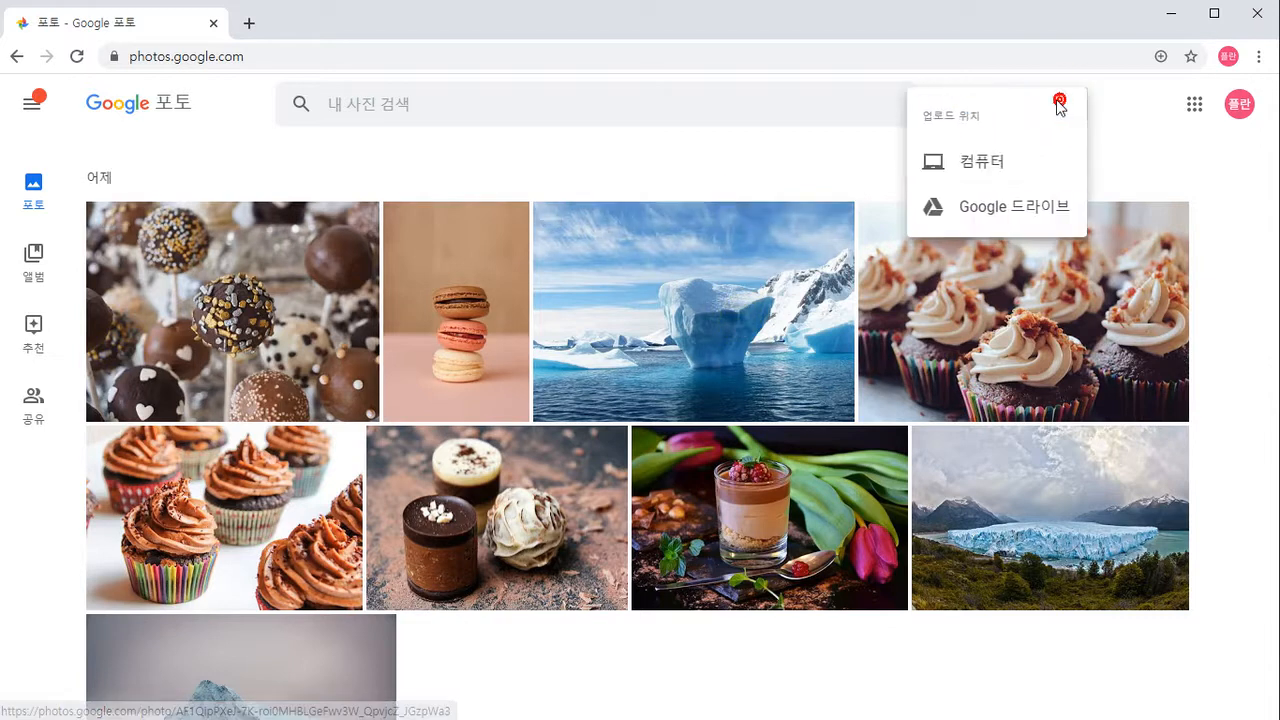
{"action": "left_click", "coordinate": [984, 162]}
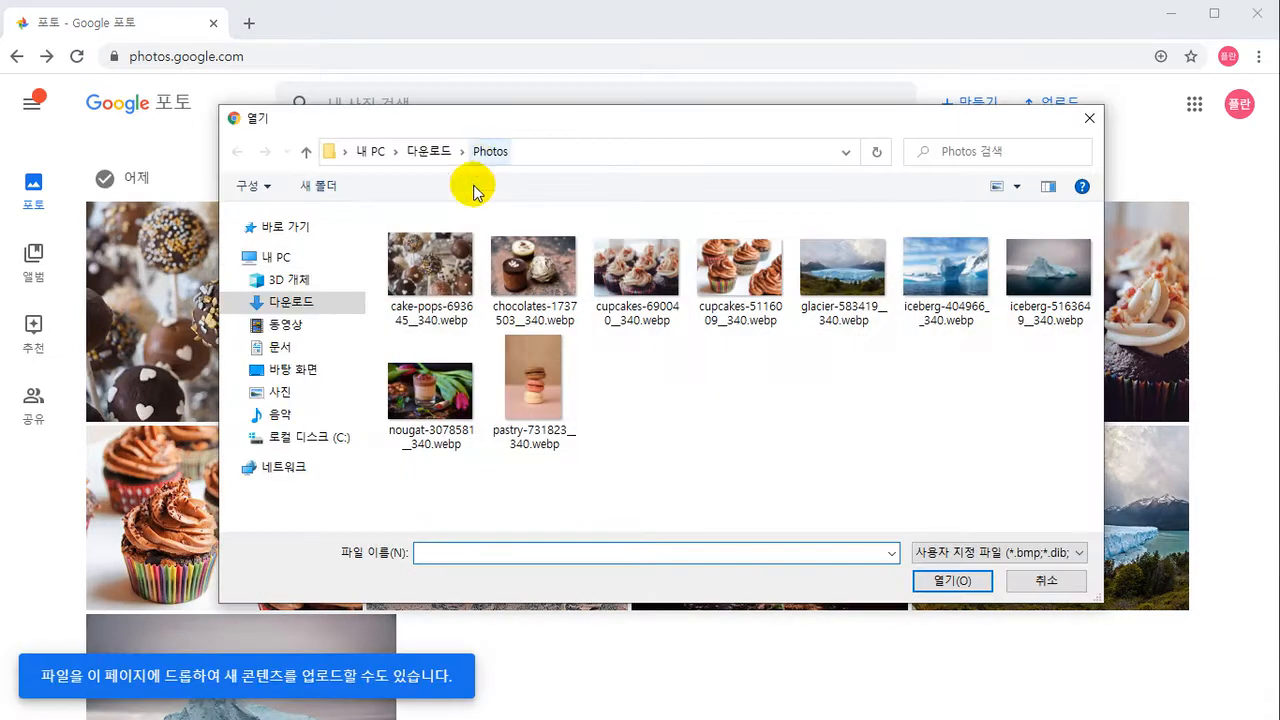
{"action": "left_click", "coordinate": [536, 426]}
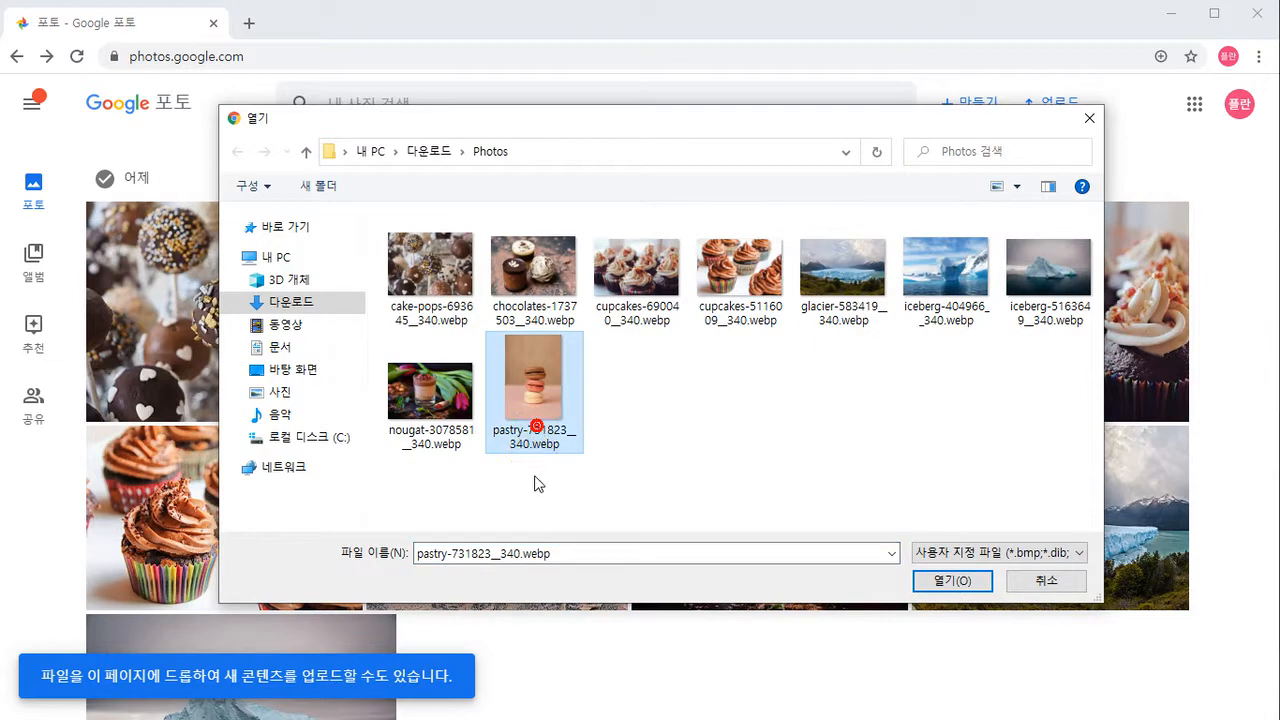
{"action": "left_click", "coordinate": [529, 450]}
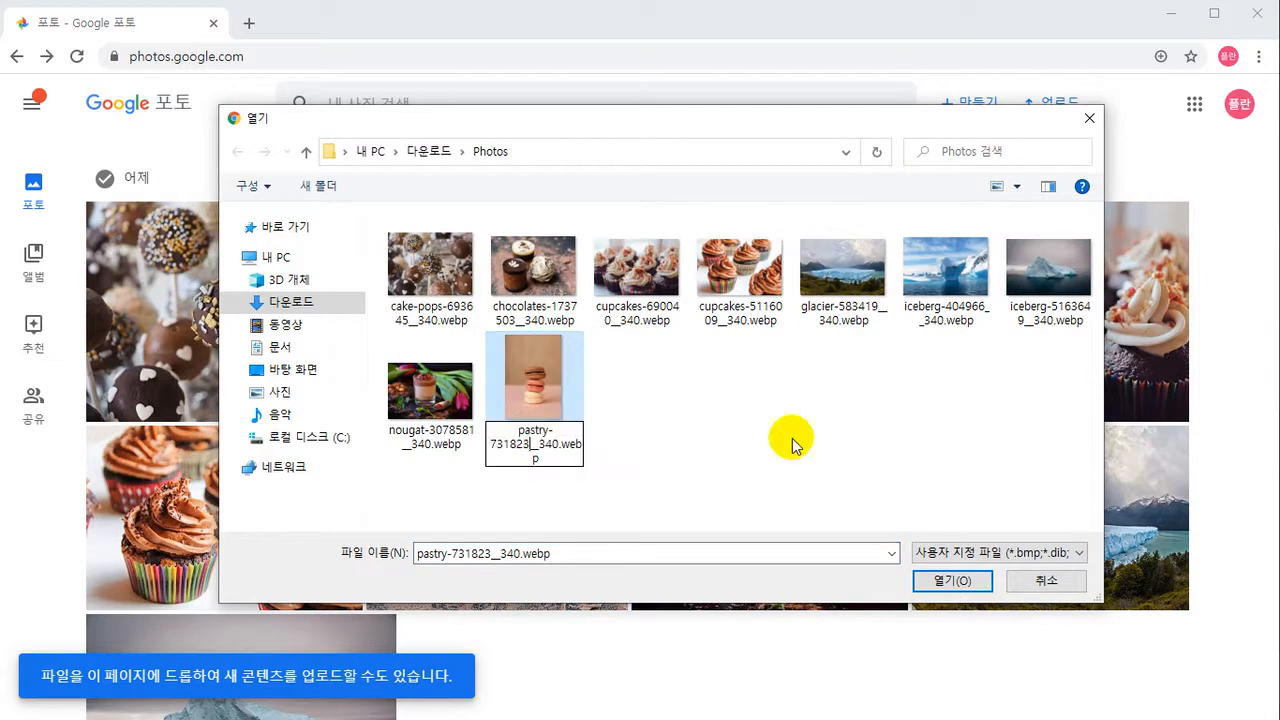
{"action": "key", "text": "Right"}
{"action": "key", "text": "Right"}
{"action": "key", "text": "Right"}
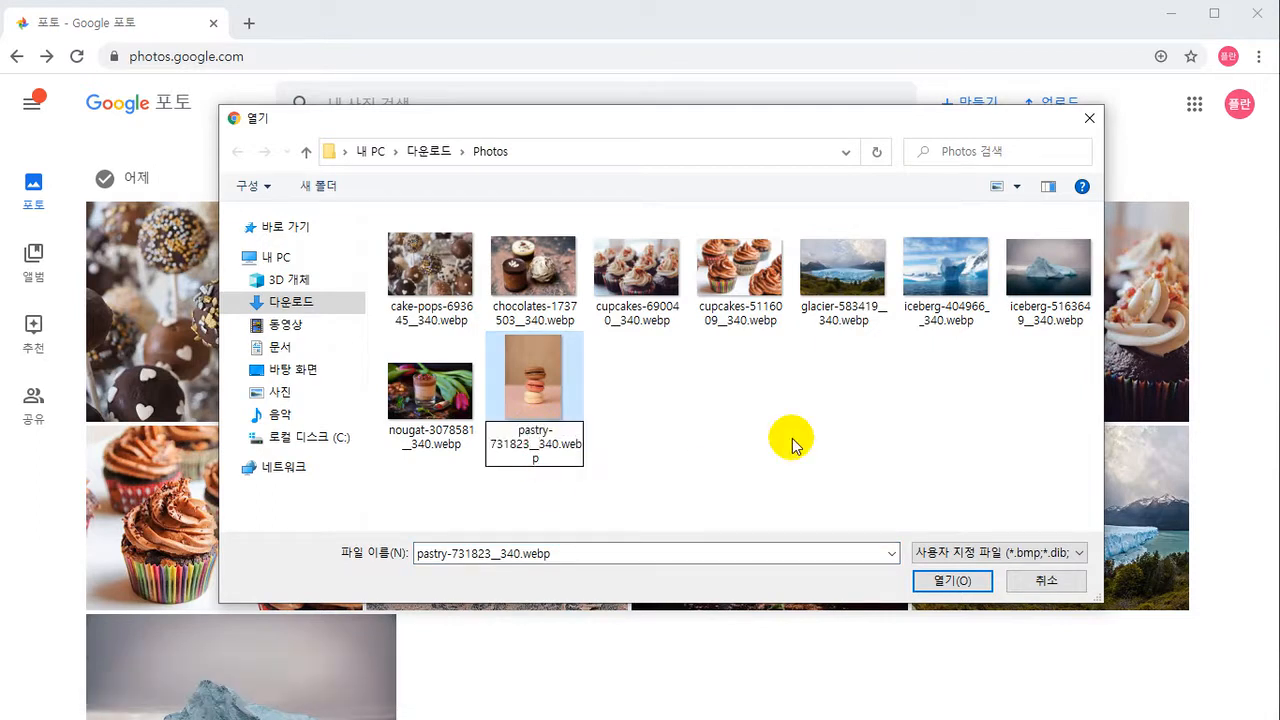
{"action": "type", "text": "_AAA"}
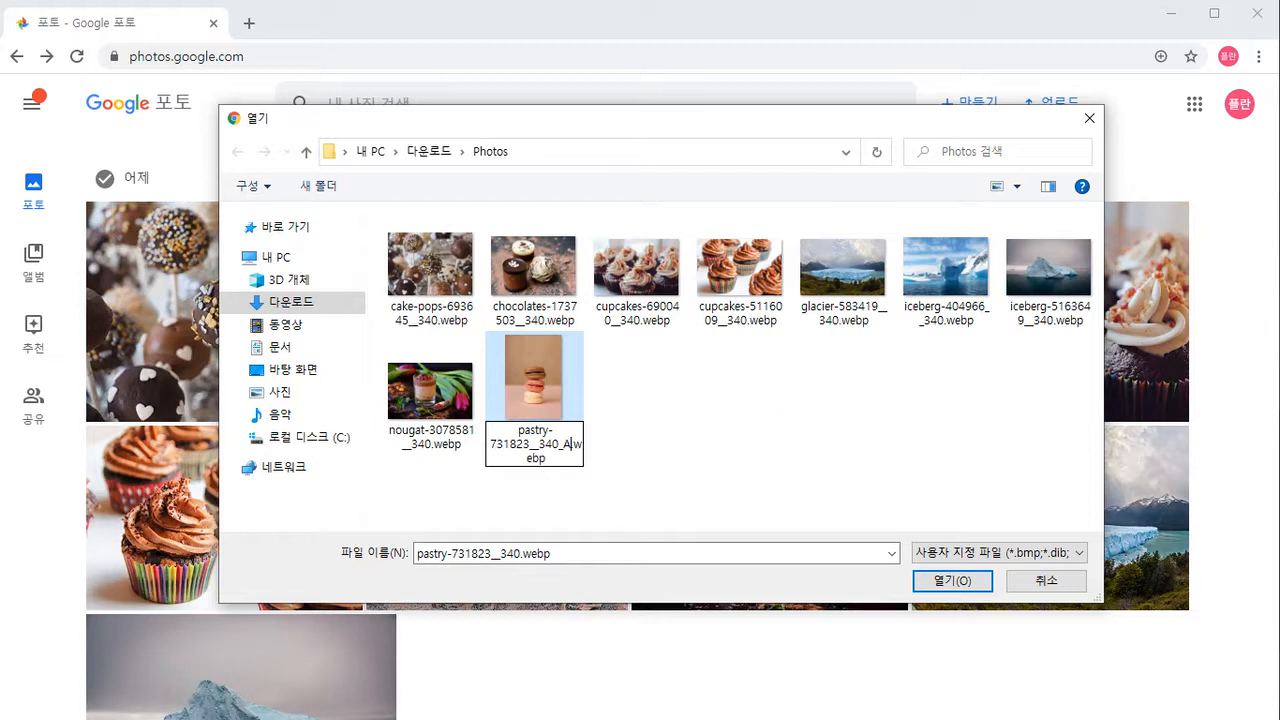
{"action": "left_click", "coordinate": [765, 441]}
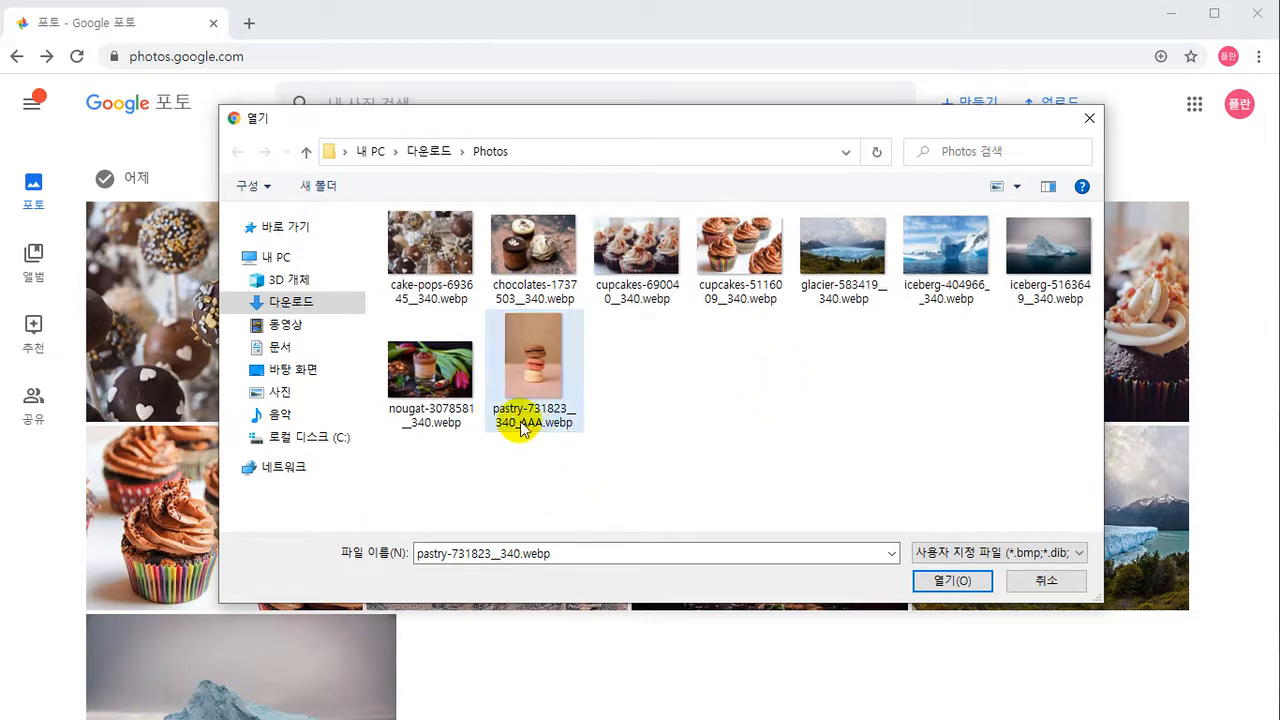
Upload the renamed pastry-731823__340_AAA.webp and dismiss the upload notice
{"action": "left_click", "coordinate": [539, 365]}
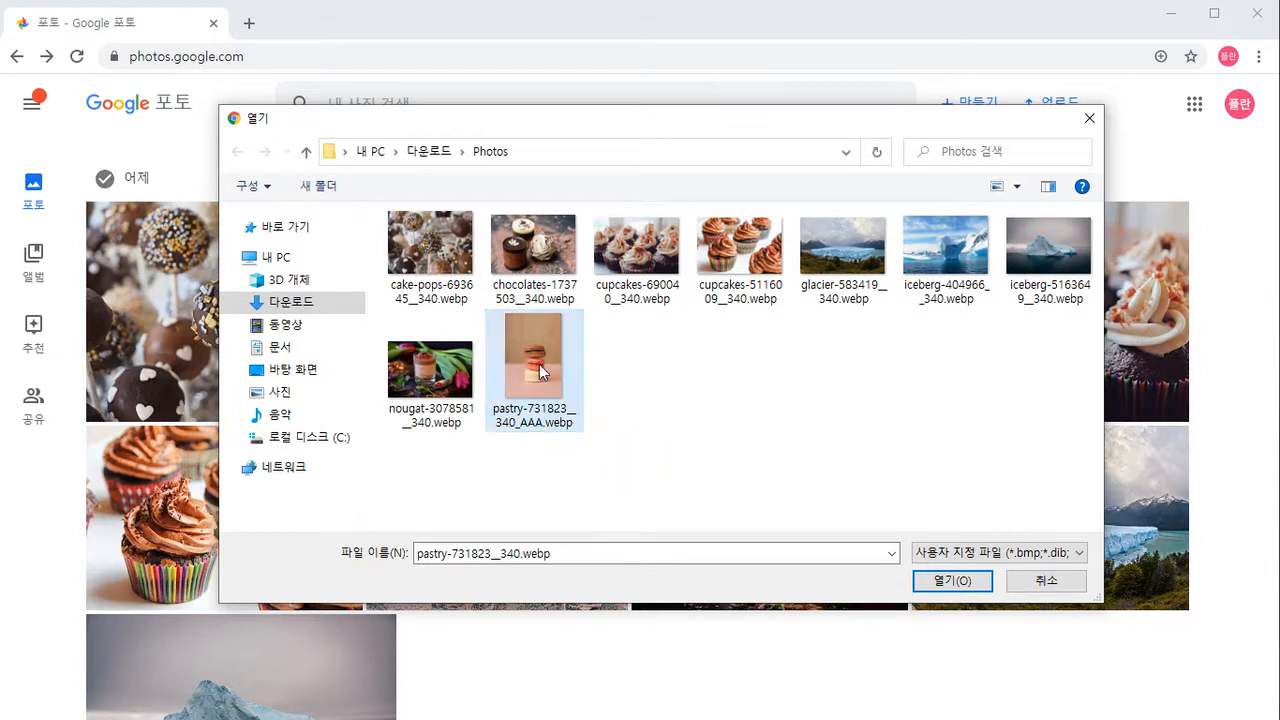
{"action": "left_click", "coordinate": [965, 583]}
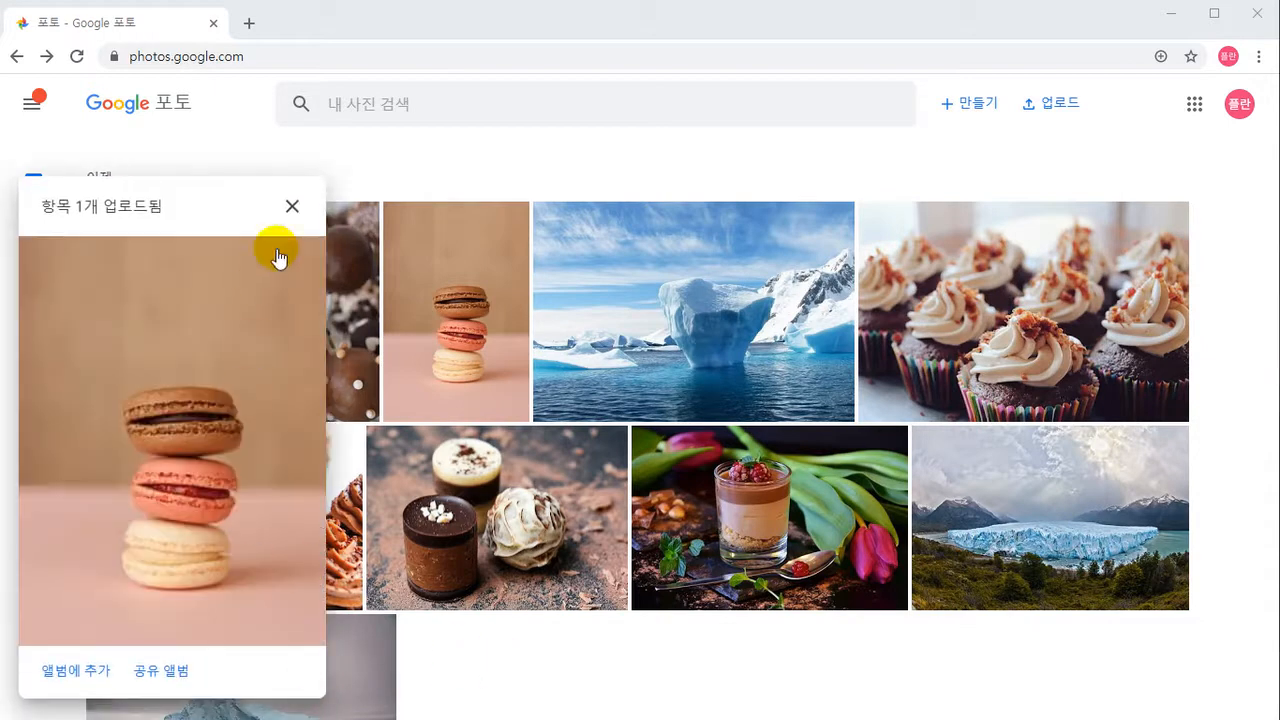
{"action": "left_click", "coordinate": [292, 206]}
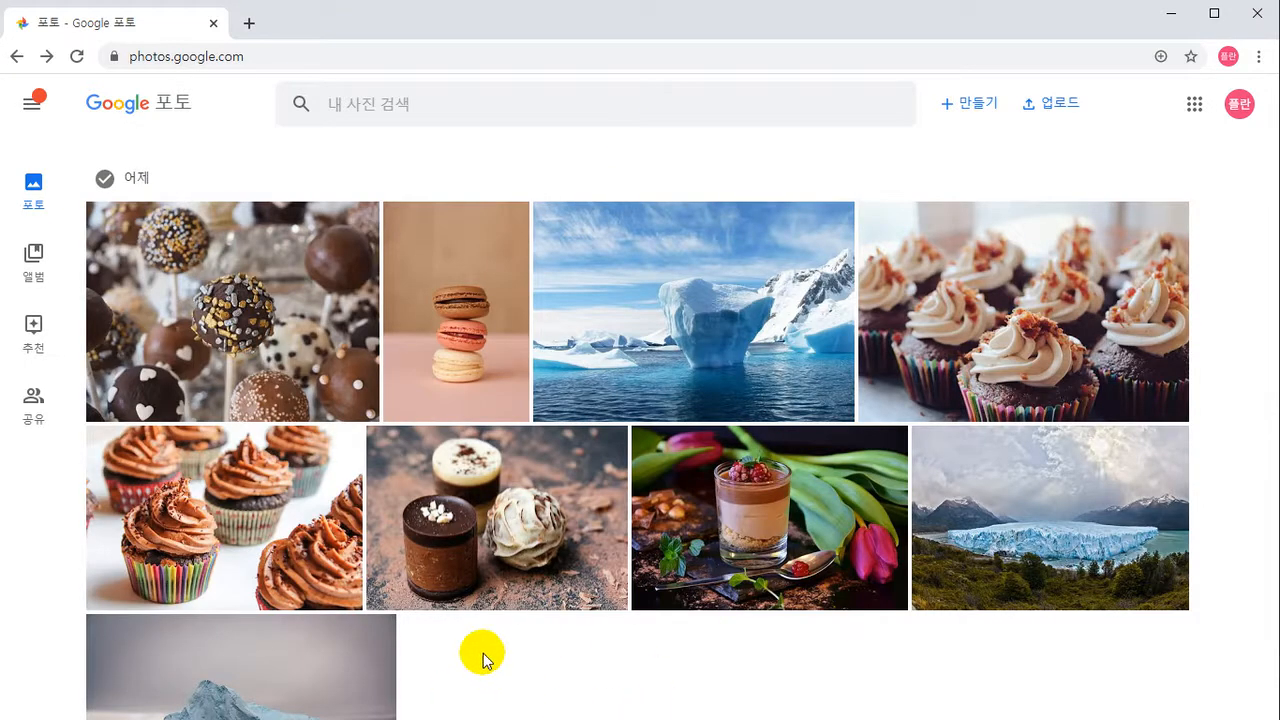
Check the library for a second macaron photo after the renamed upload and view the existing one full size
{"action": "scroll", "coordinate": [485, 660], "scroll_direction": "down", "scroll_amount": 1}
{"action": "scroll", "coordinate": [491, 665], "scroll_direction": "up", "scroll_amount": 1}
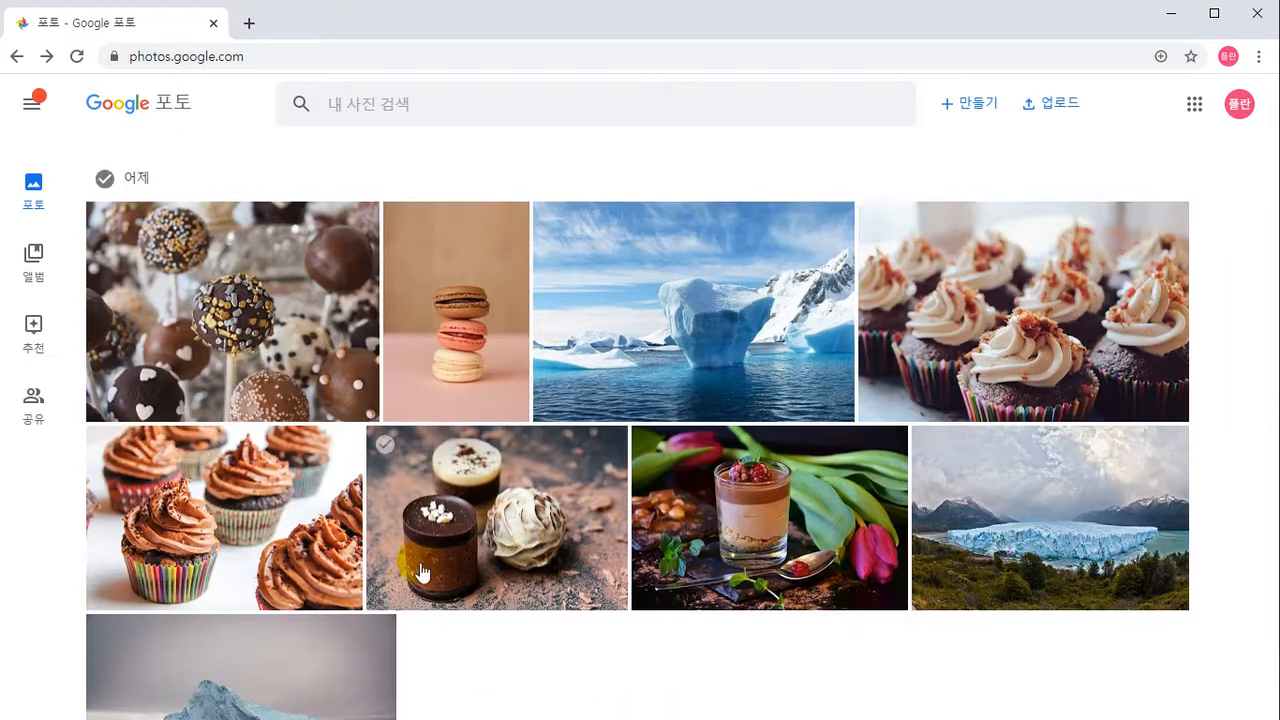
{"action": "left_click", "coordinate": [448, 327]}
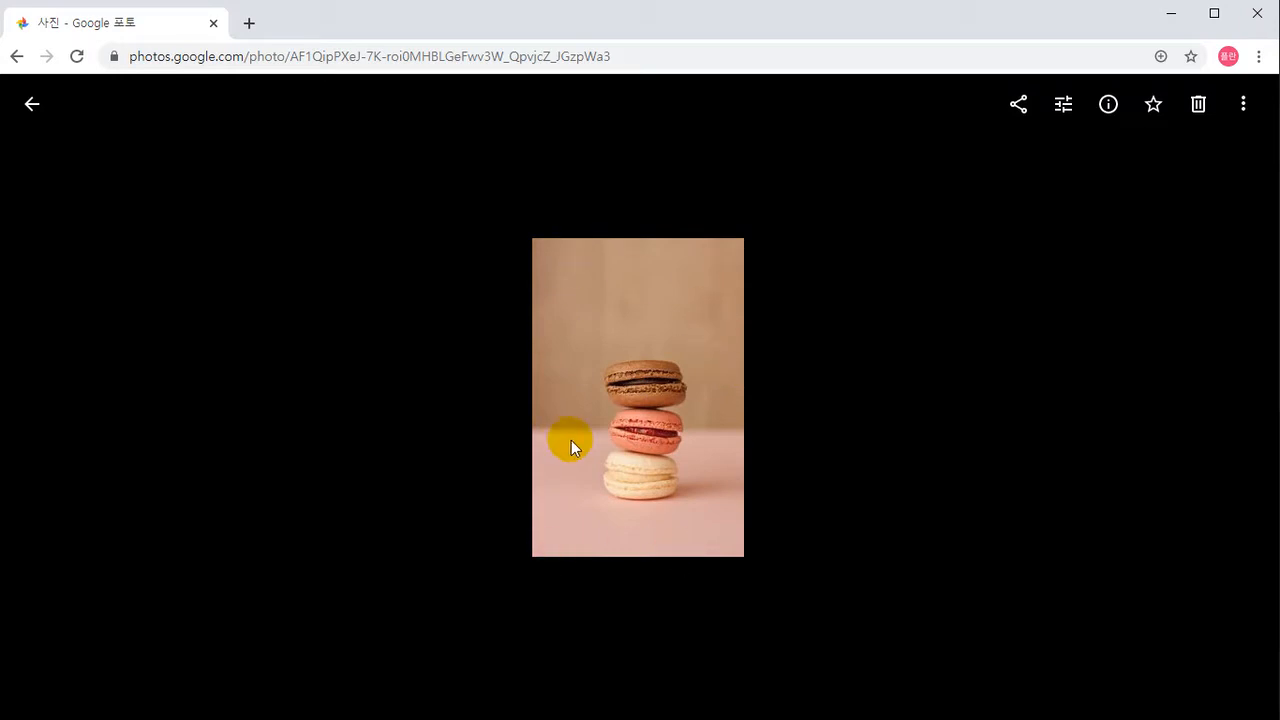
{"action": "left_click", "coordinate": [32, 104]}
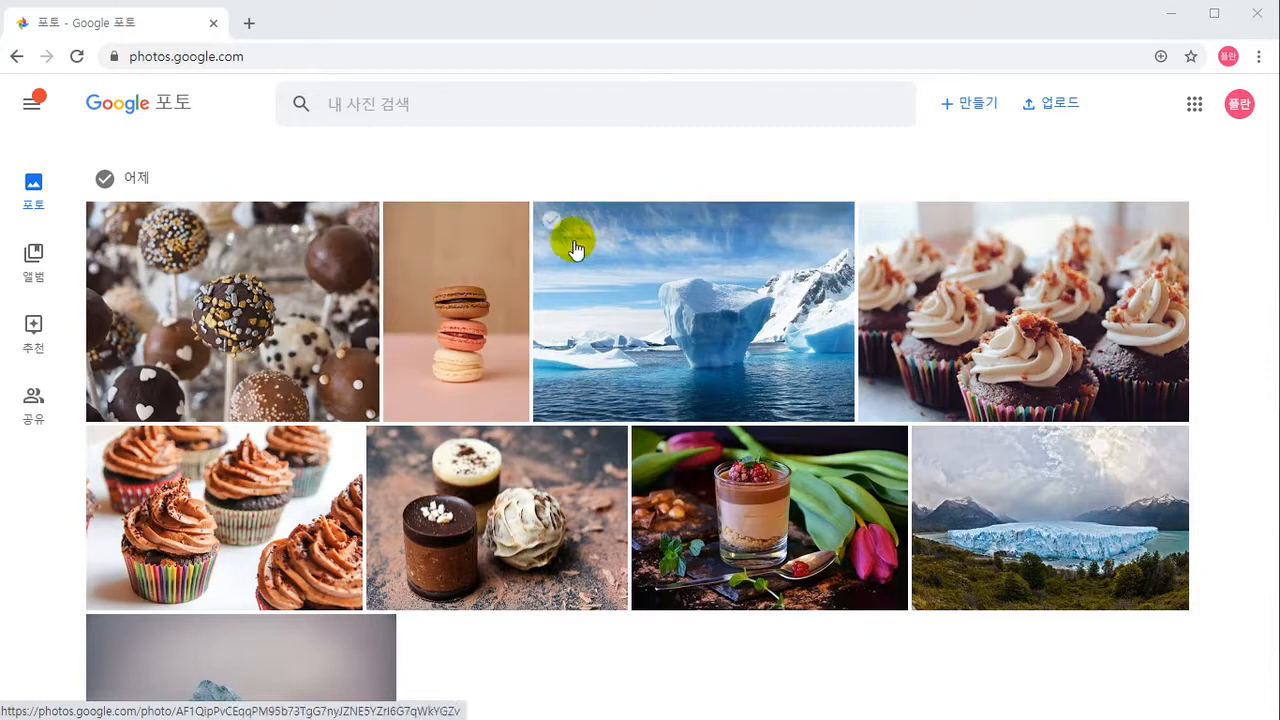
Switch to File Explorer and check the name of the renamed pastry-731823__340_AAA.webp in the Photos folder
{"action": "key", "text": "alt+Tab"}
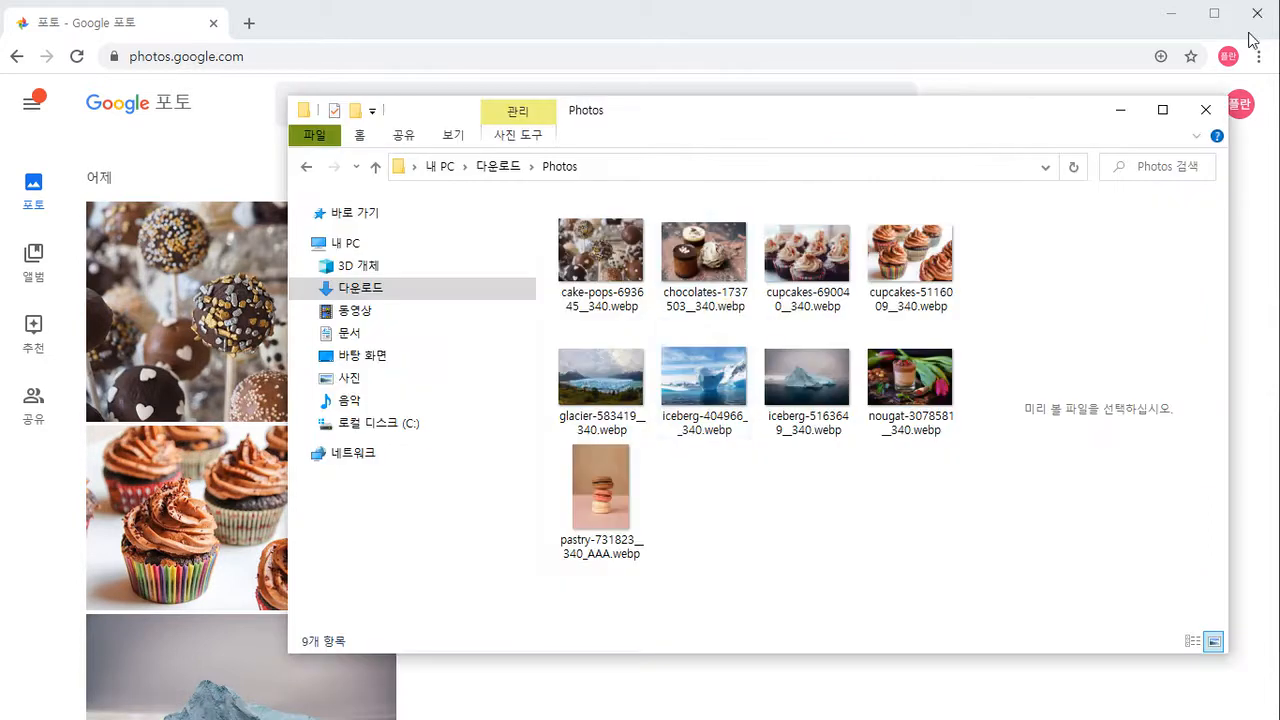
{"action": "left_click", "coordinate": [598, 515]}
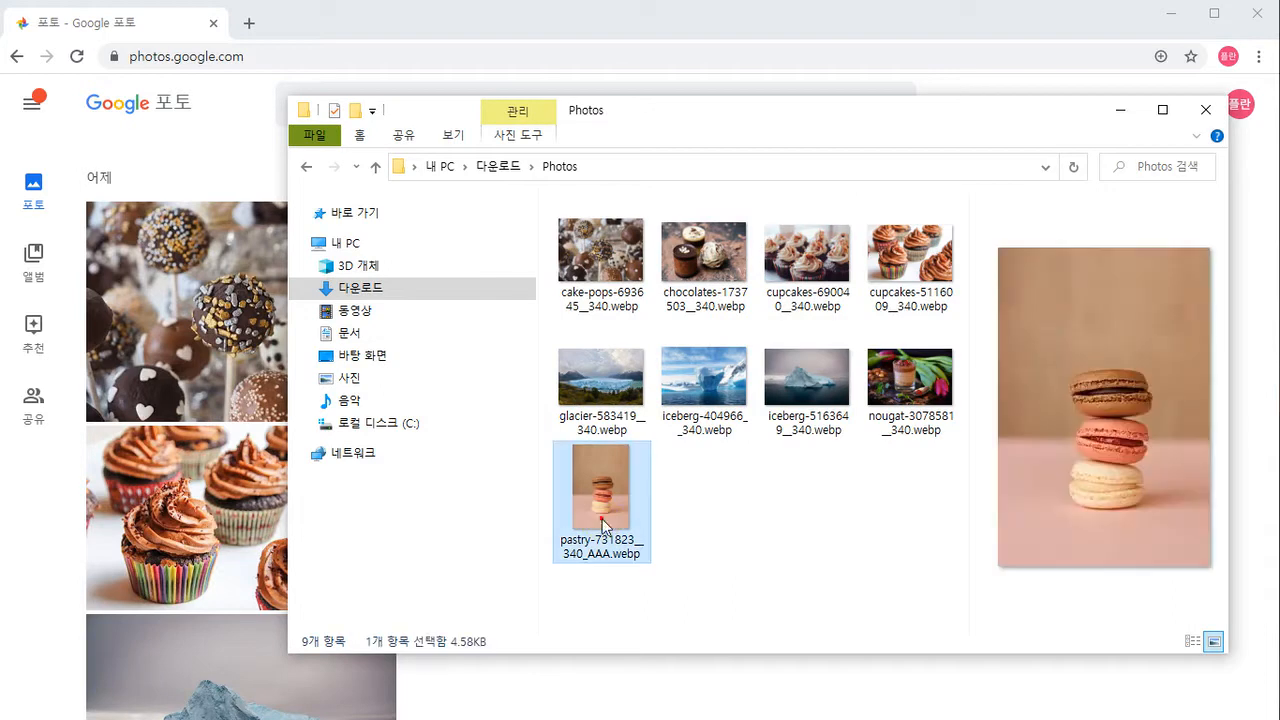
{"action": "left_click_drag", "start_coordinate": [599, 586], "coordinate": [588, 550]}
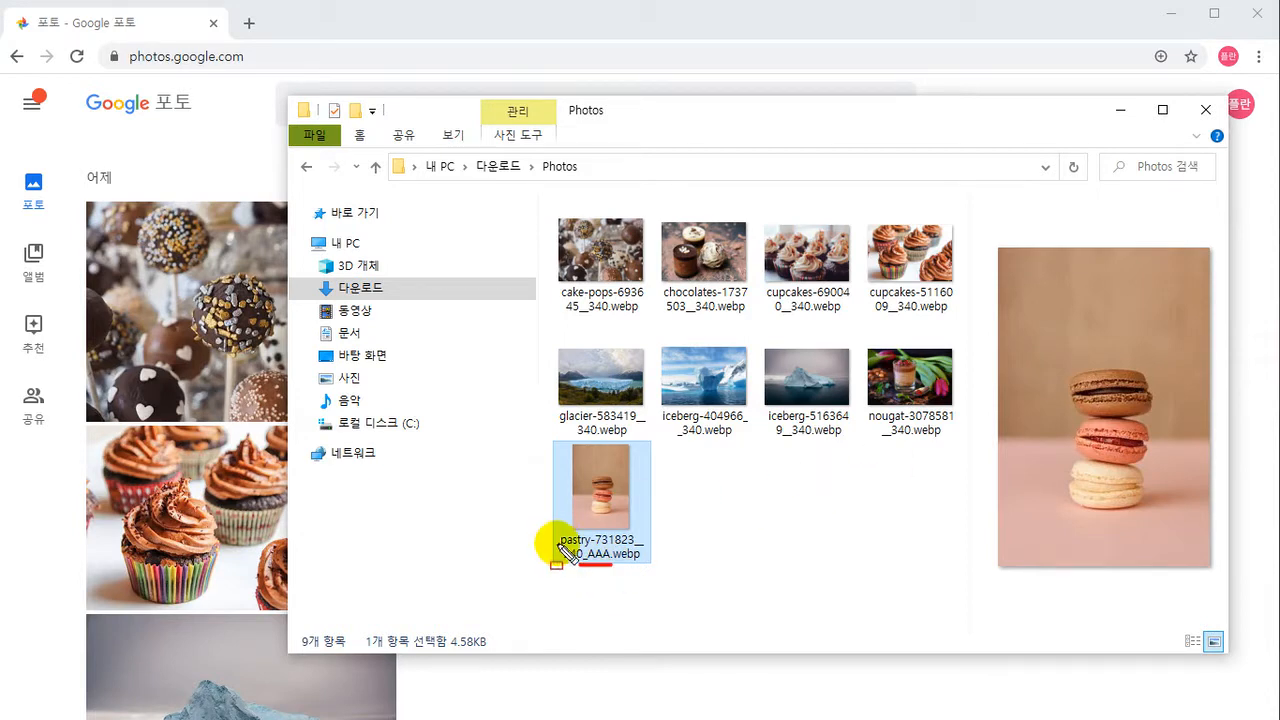
{"action": "left_click_drag", "start_coordinate": [557, 531], "coordinate": [636, 588]}
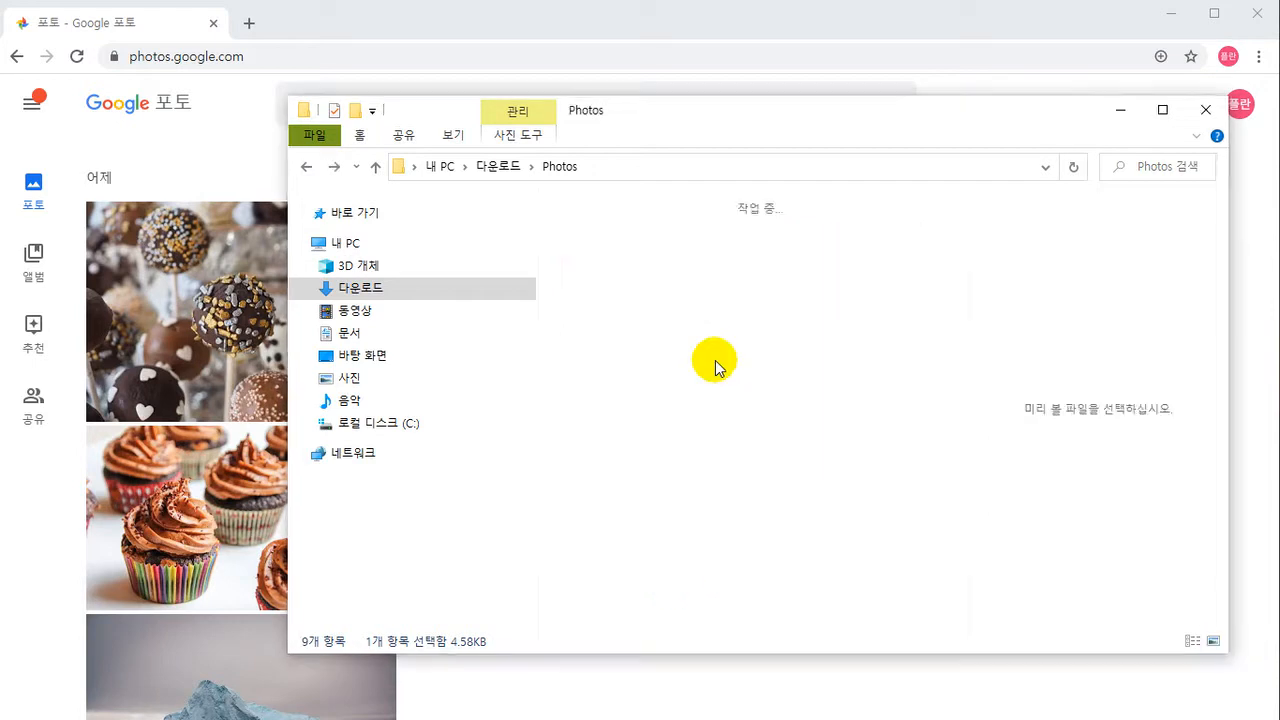
{"action": "left_click", "coordinate": [733, 370]}
Switch to Google Photos, open the macaron photo full size and download it to the computer
{"action": "left_click", "coordinate": [981, 20]}
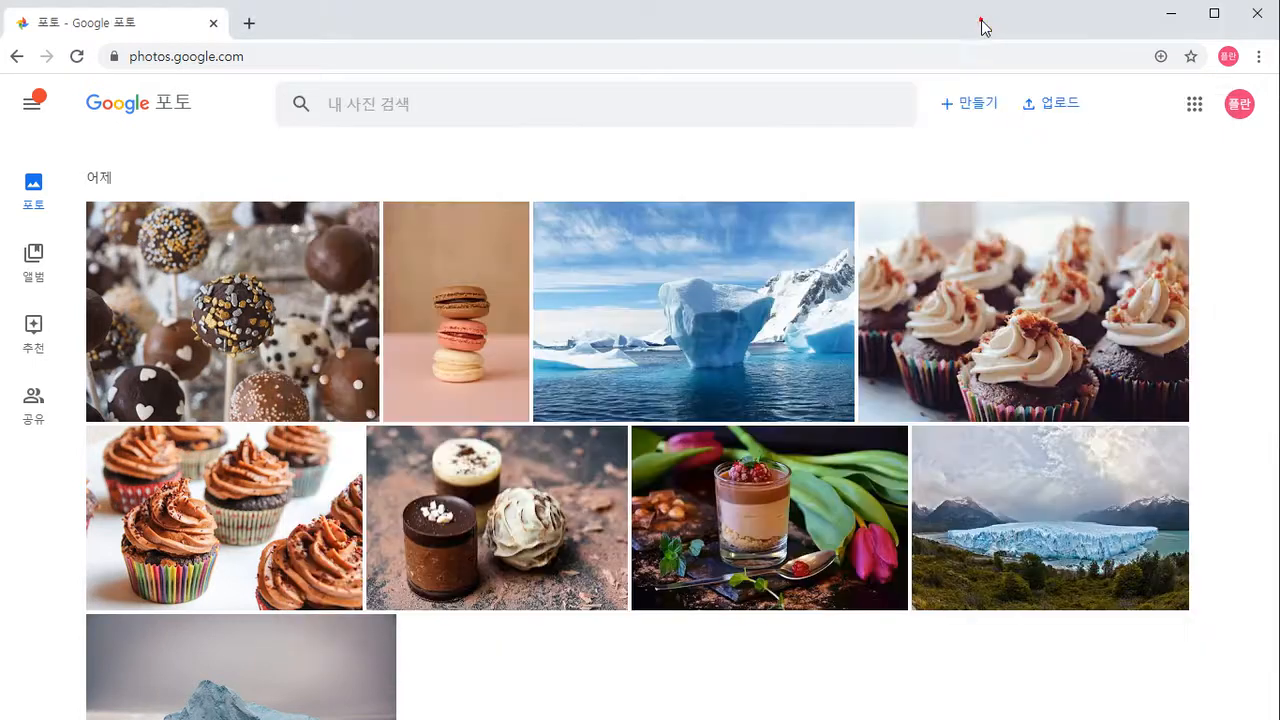
{"action": "left_click", "coordinate": [462, 315]}
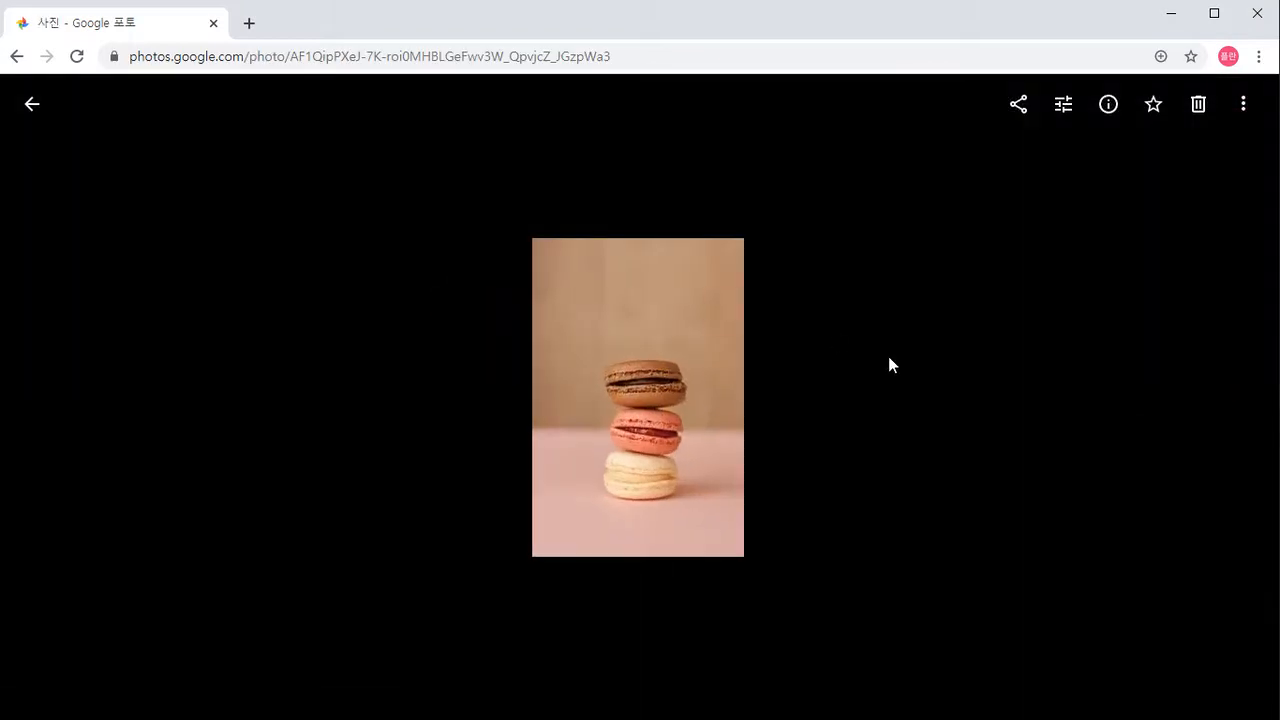
{"action": "key", "text": "shift+d"}
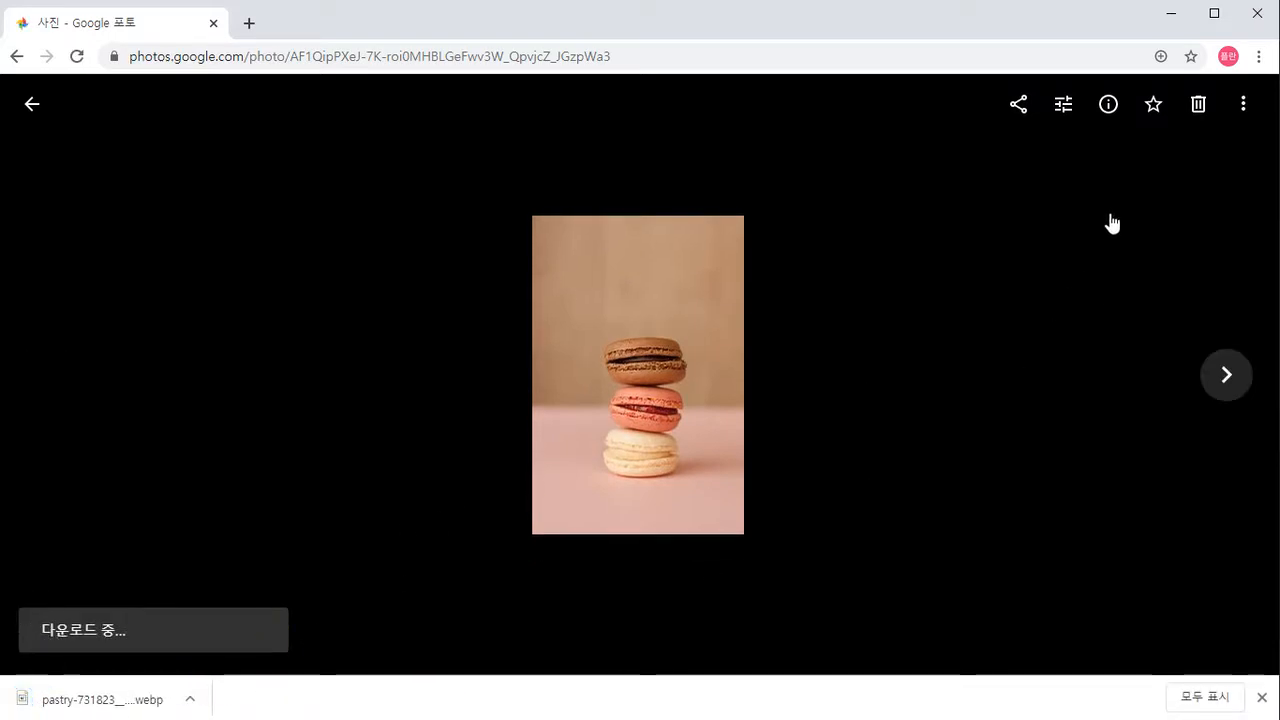
Compare the downloaded macaron file's name in the Downloads folder with the renamed copy in Photos, and return to the Google Photos library
{"action": "key", "text": "alt+Tab"}
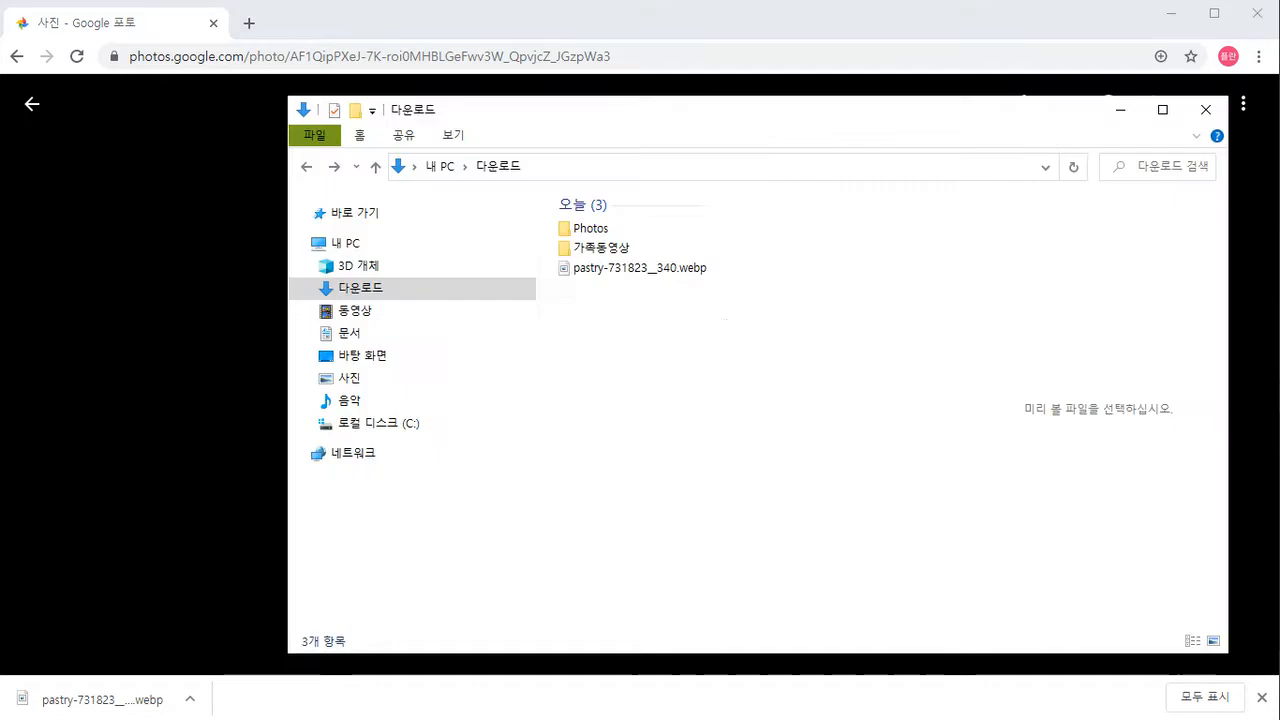
{"action": "left_click", "coordinate": [646, 270]}
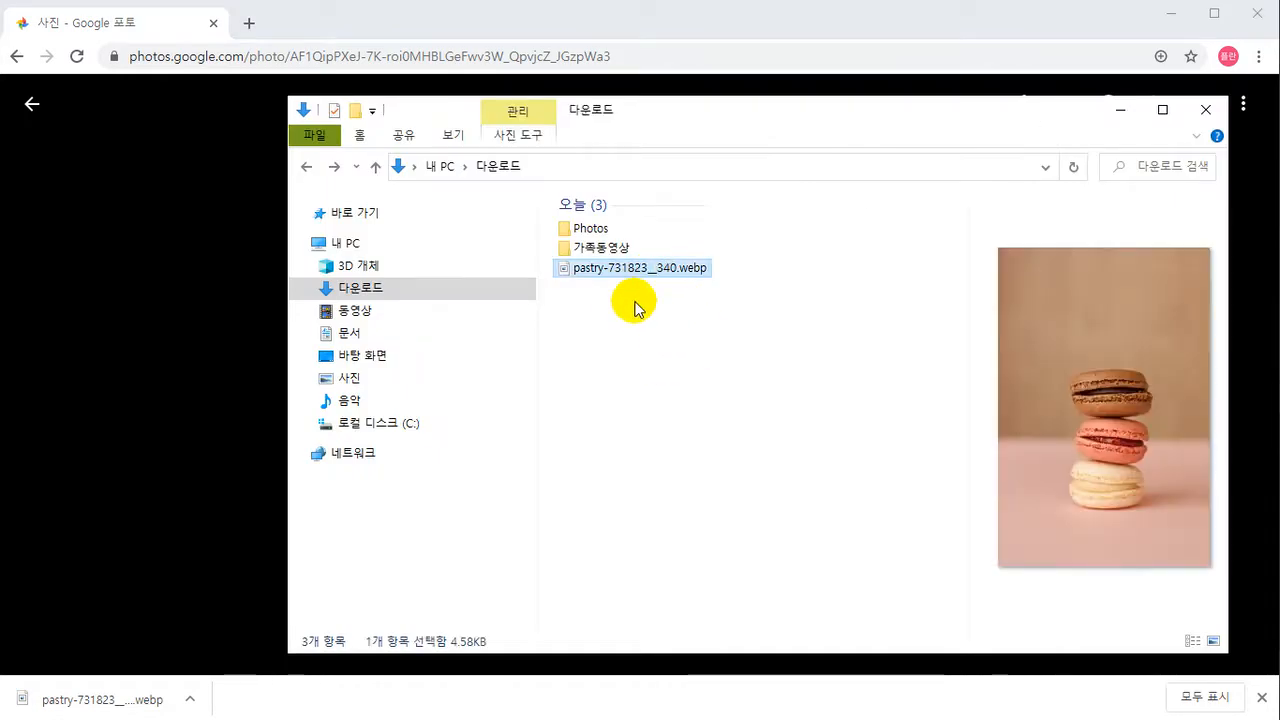
{"action": "left_click_drag", "start_coordinate": [648, 272], "coordinate": [688, 308]}
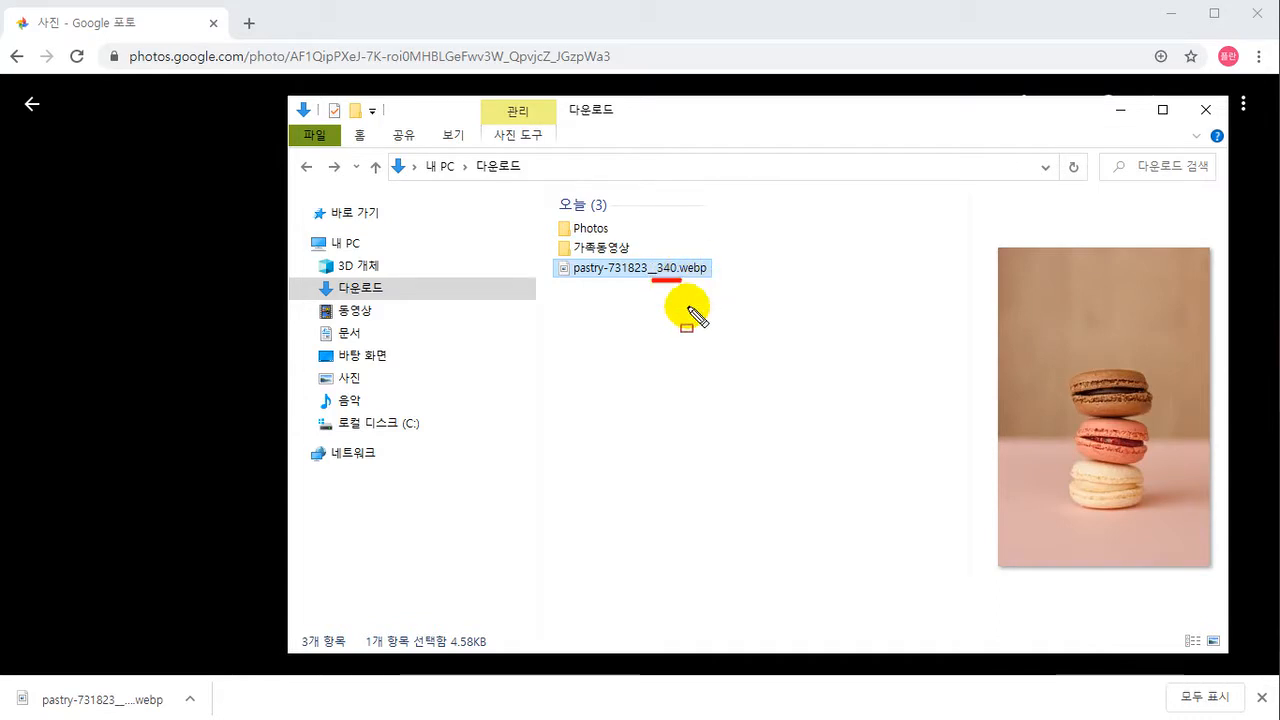
{"action": "key", "text": "Escape"}
{"action": "double_click", "coordinate": [602, 227]}
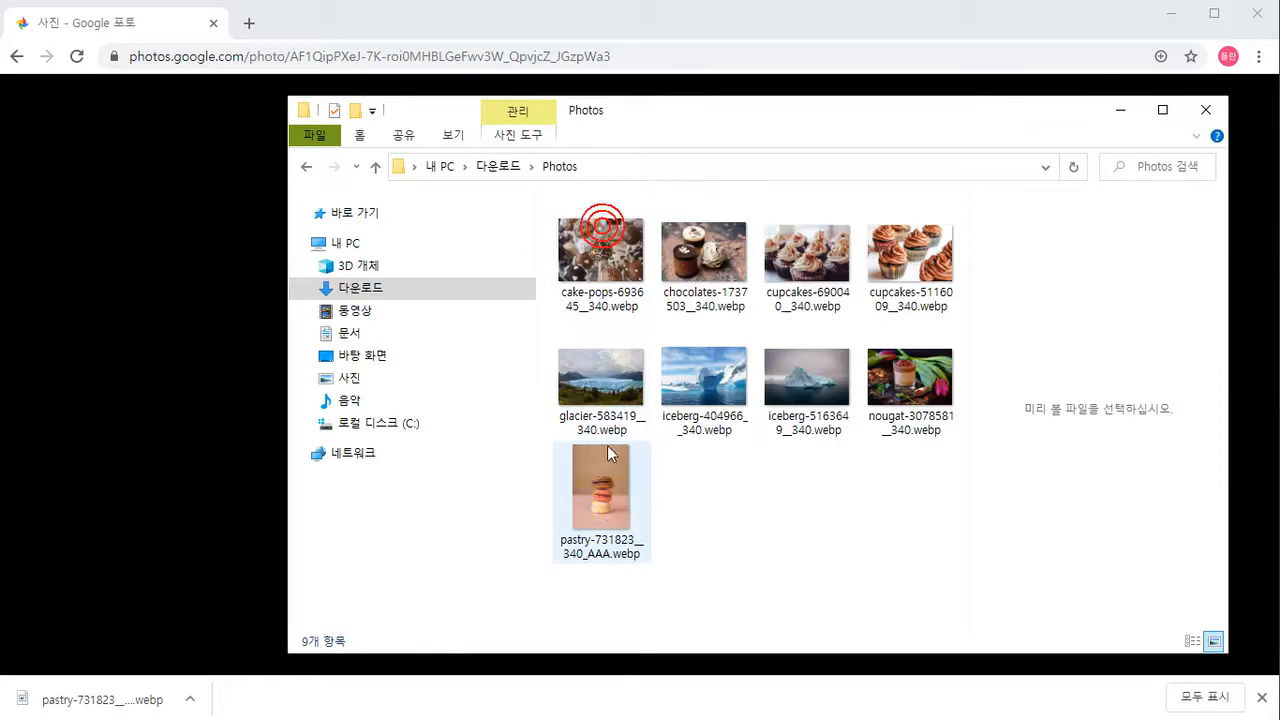
{"action": "left_click", "coordinate": [590, 504]}
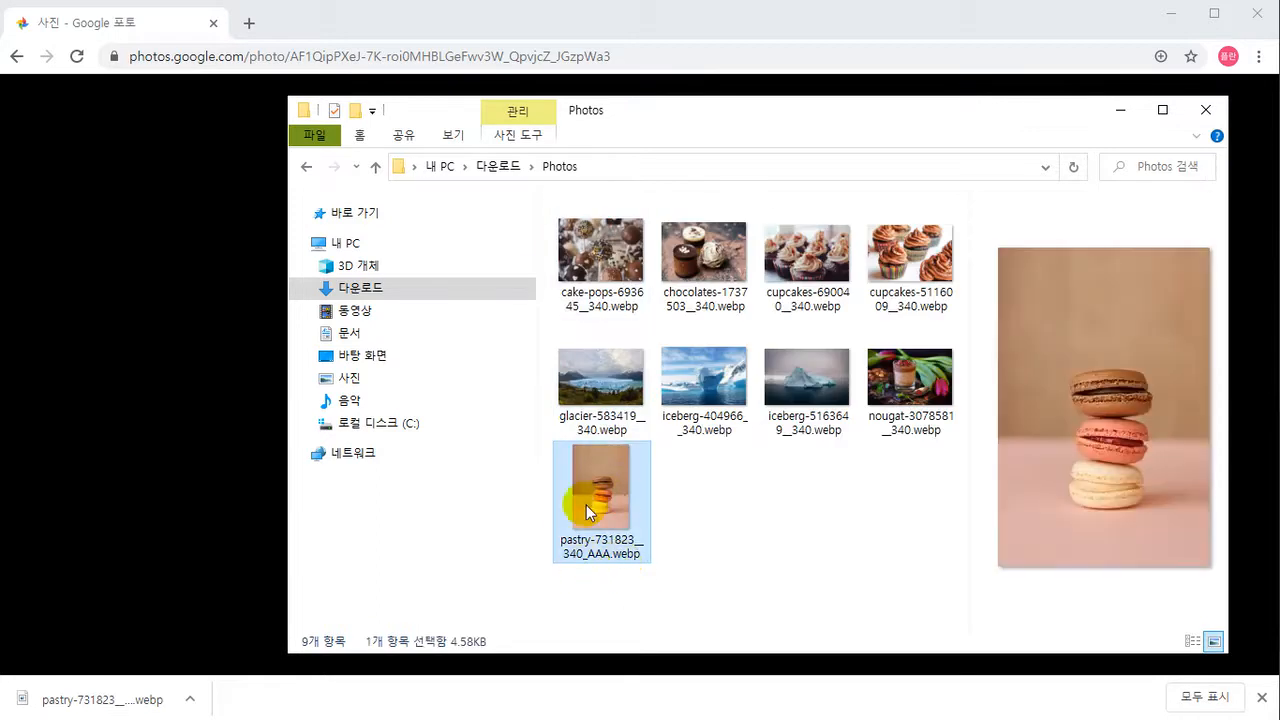
{"action": "left_click", "coordinate": [469, 28]}
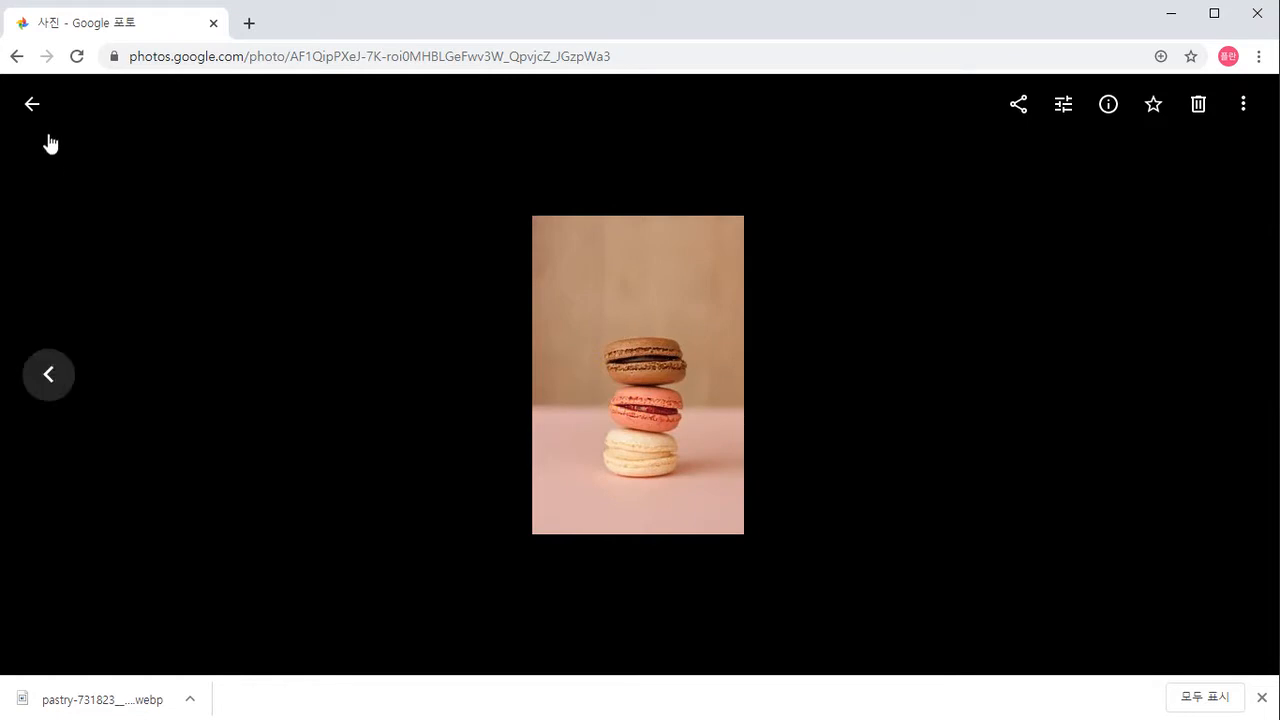
{"action": "left_click", "coordinate": [32, 106]}
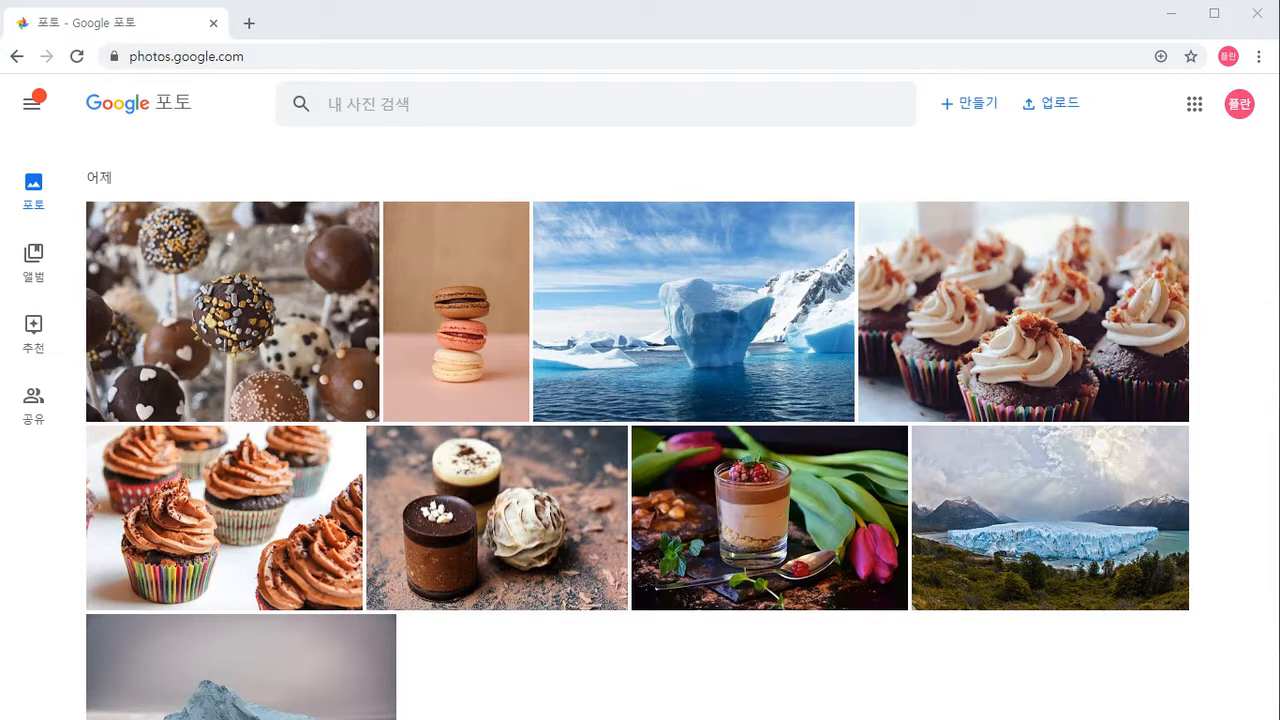
Download the macaron photo from its full-size view again, dismiss the download bar and return to the library
{"action": "left_click", "coordinate": [476, 211]}
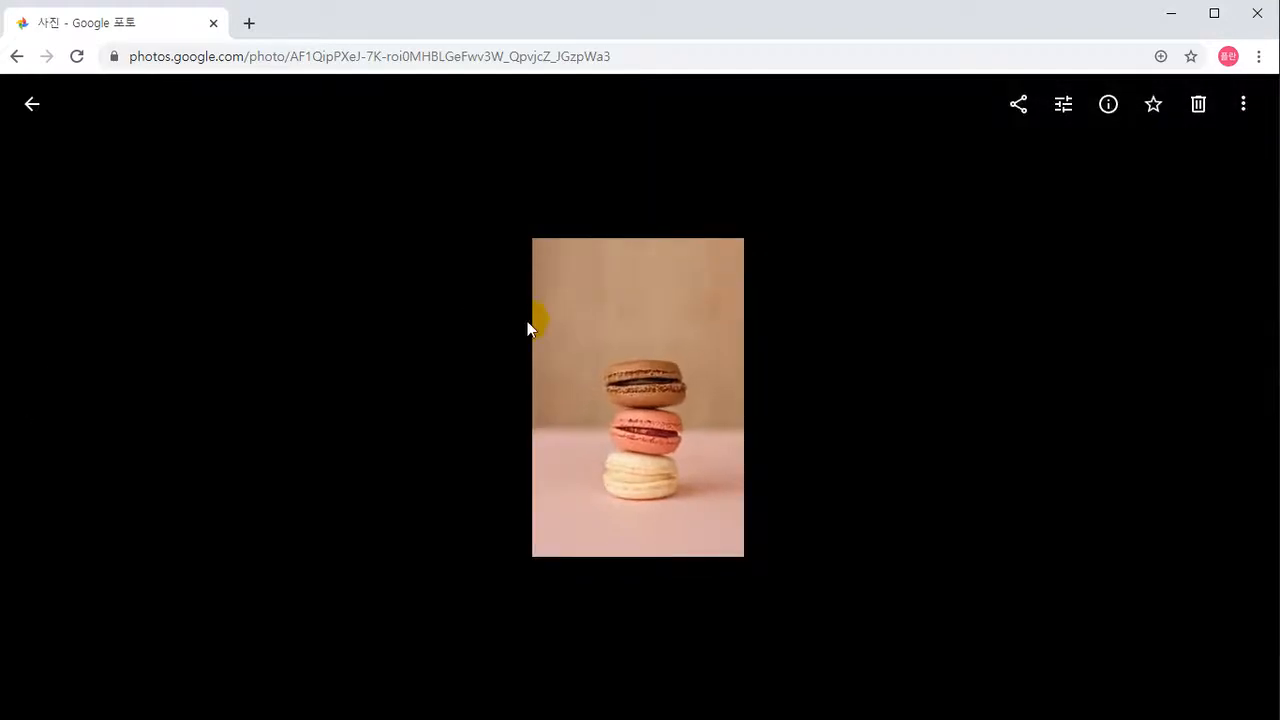
{"action": "left_click", "coordinate": [1250, 104]}
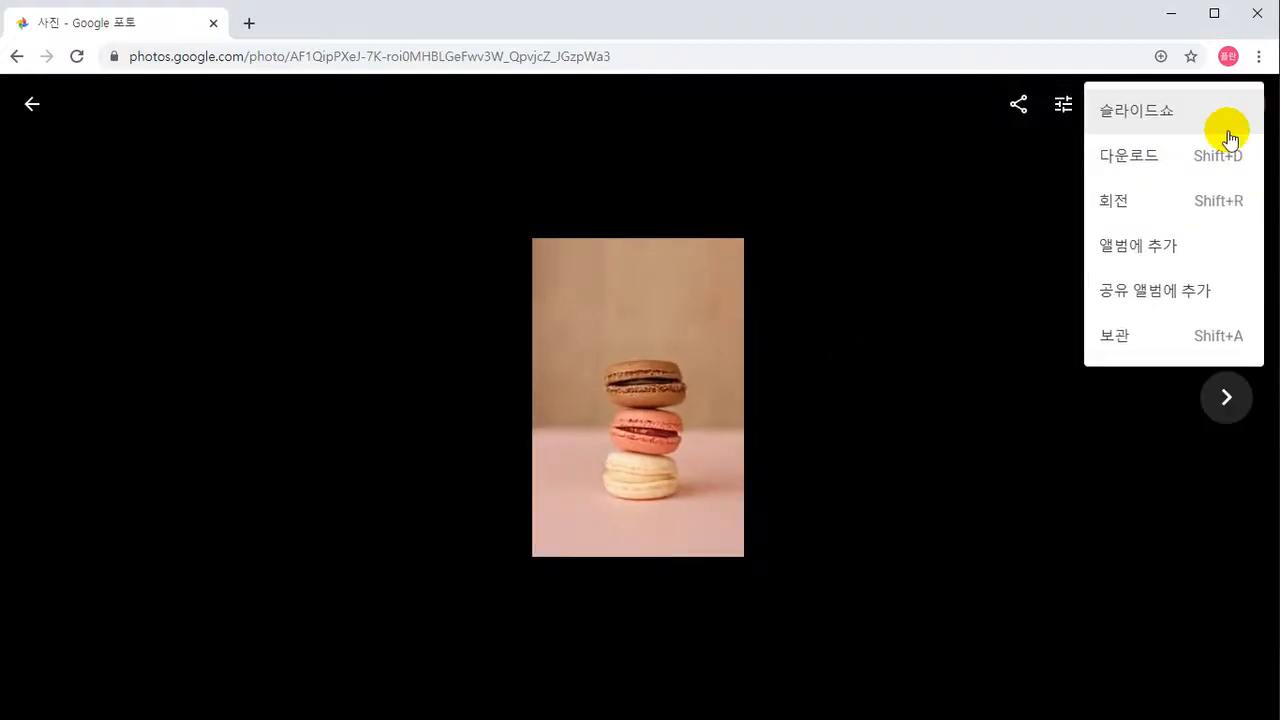
{"action": "left_click", "coordinate": [843, 288]}
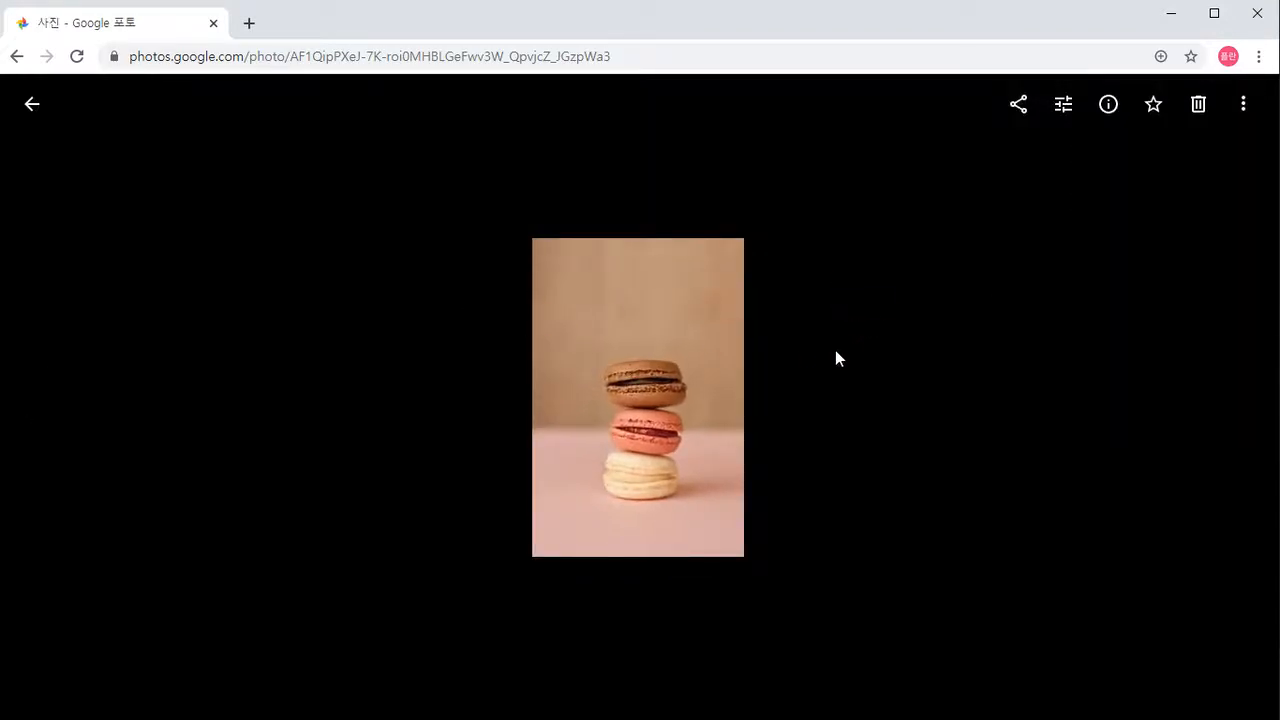
{"action": "key", "text": "shift+d"}
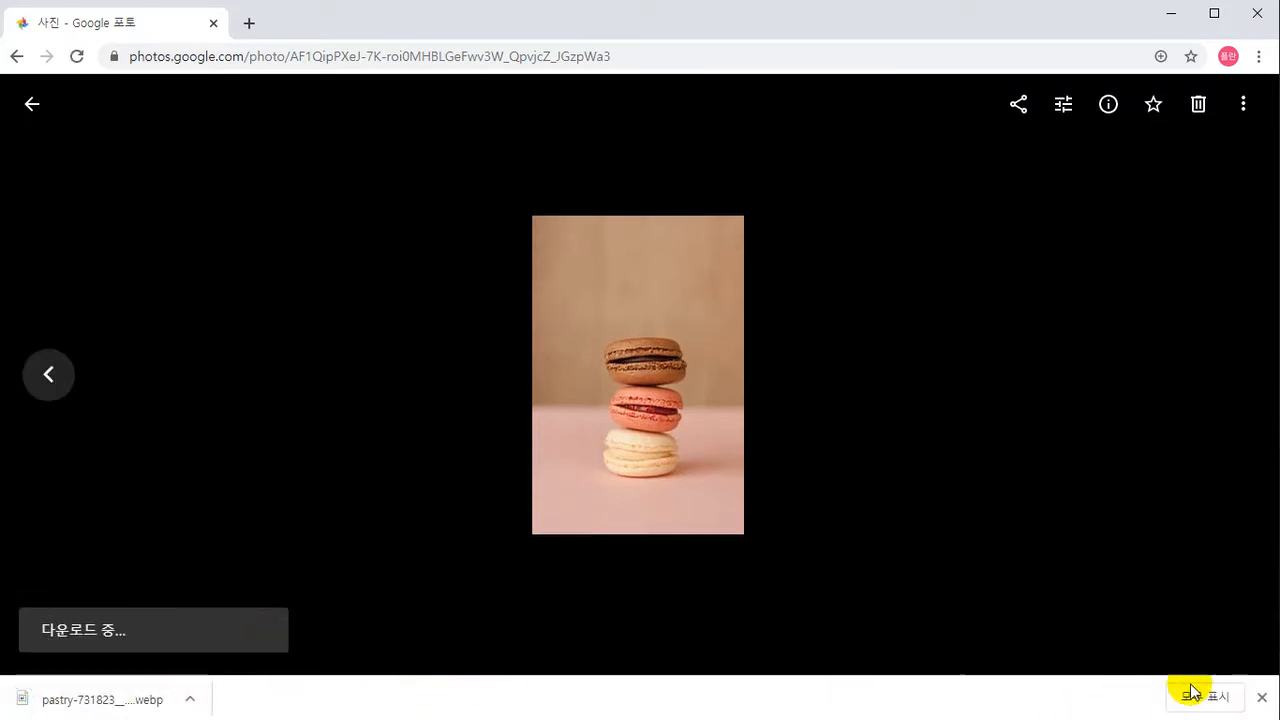
{"action": "left_click", "coordinate": [1260, 696]}
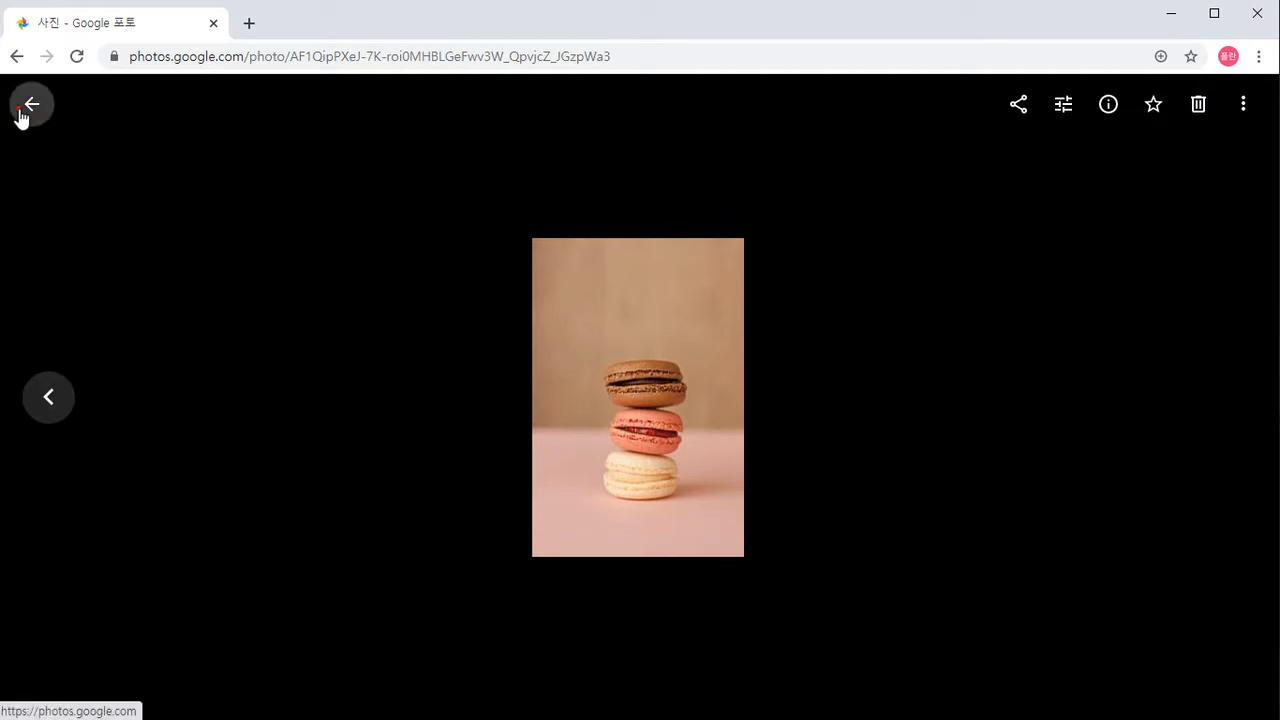
{"action": "left_click", "coordinate": [30, 105]}
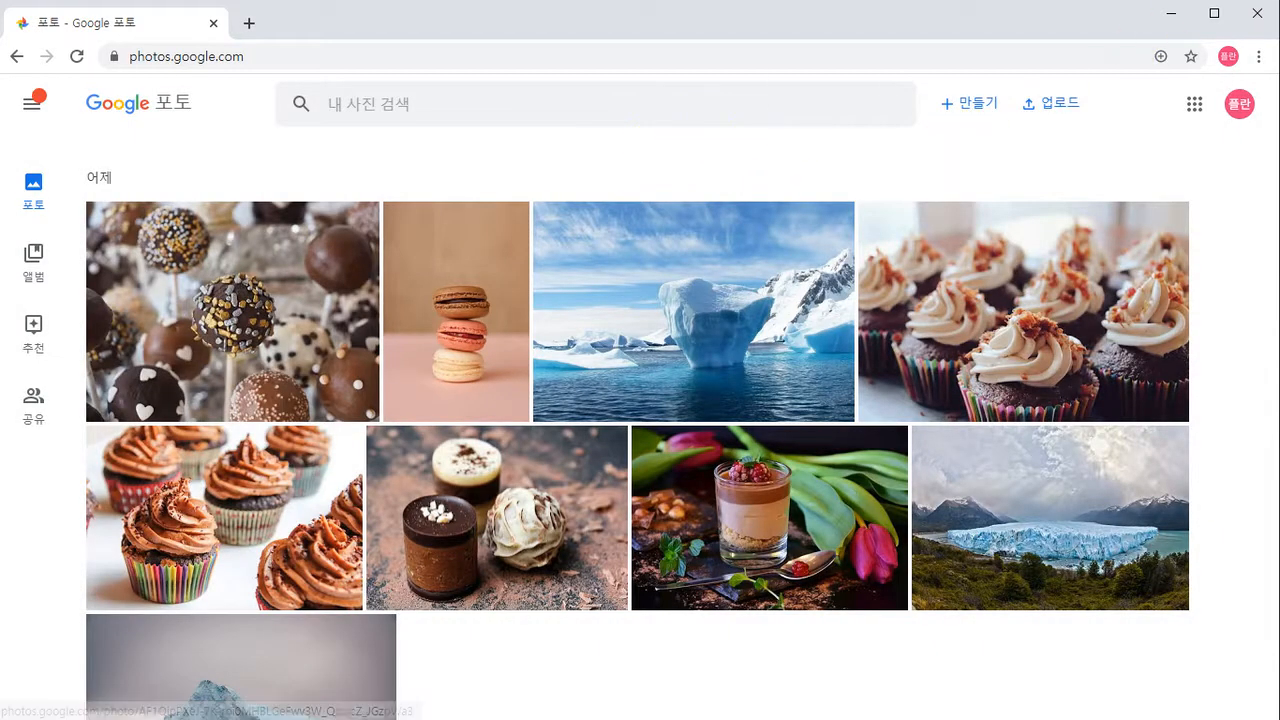
Switch to File Explorer and examine the extension of the downloaded pastry-731823__340.webp in the Downloads folder
{"action": "key", "text": "alt+Tab"}
{"action": "left_click", "coordinate": [732, 380]}
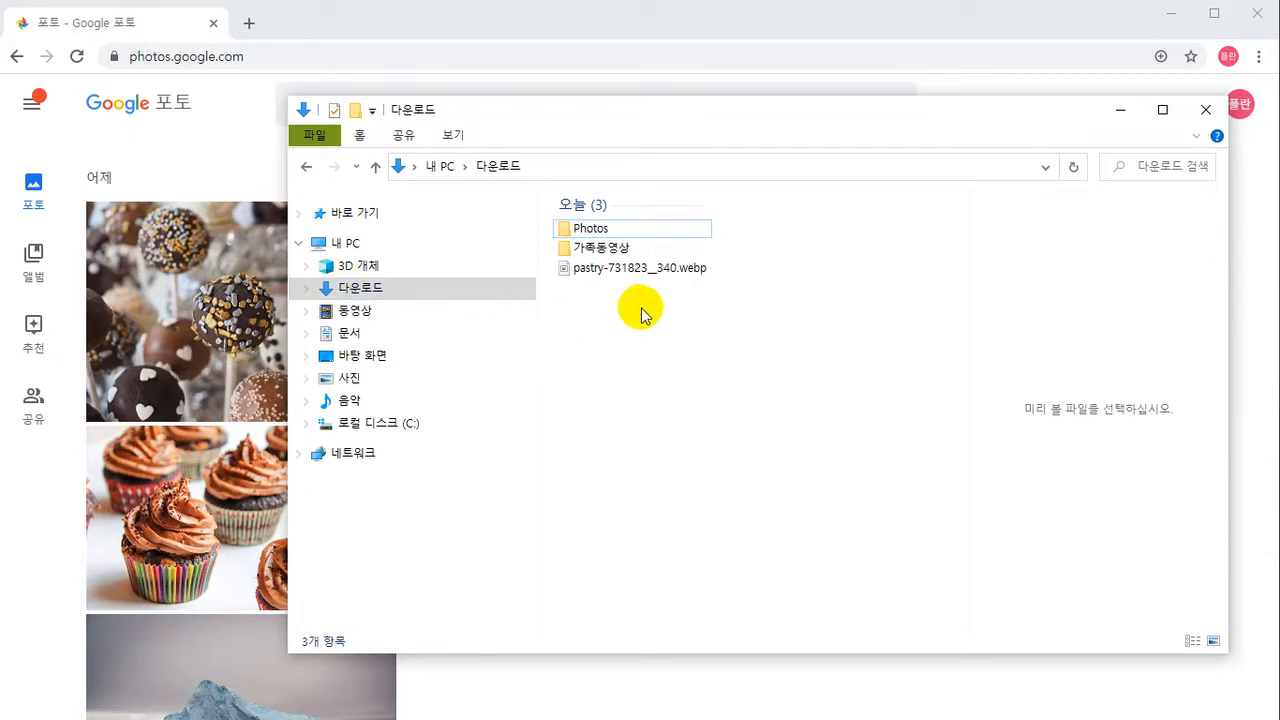
{"action": "left_click", "coordinate": [652, 268]}
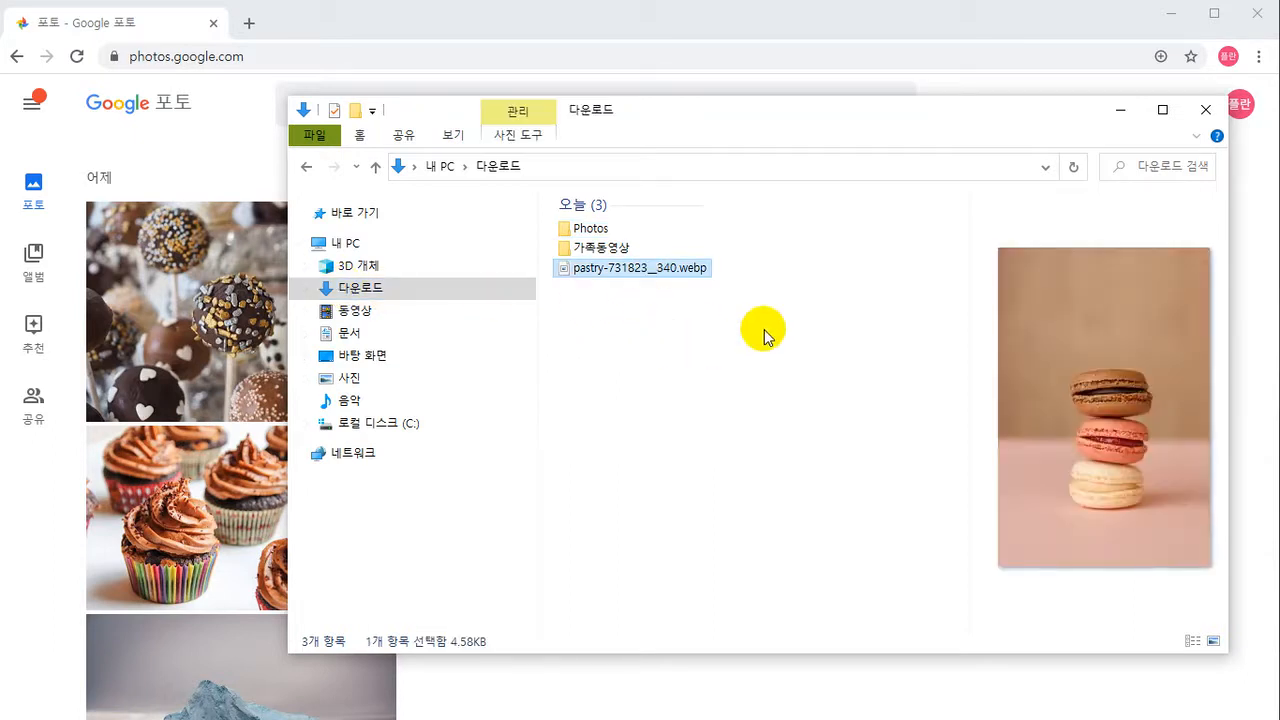
{"action": "left_click", "coordinate": [676, 280]}
{"action": "left_click_drag", "start_coordinate": [676, 281], "coordinate": [710, 281]}
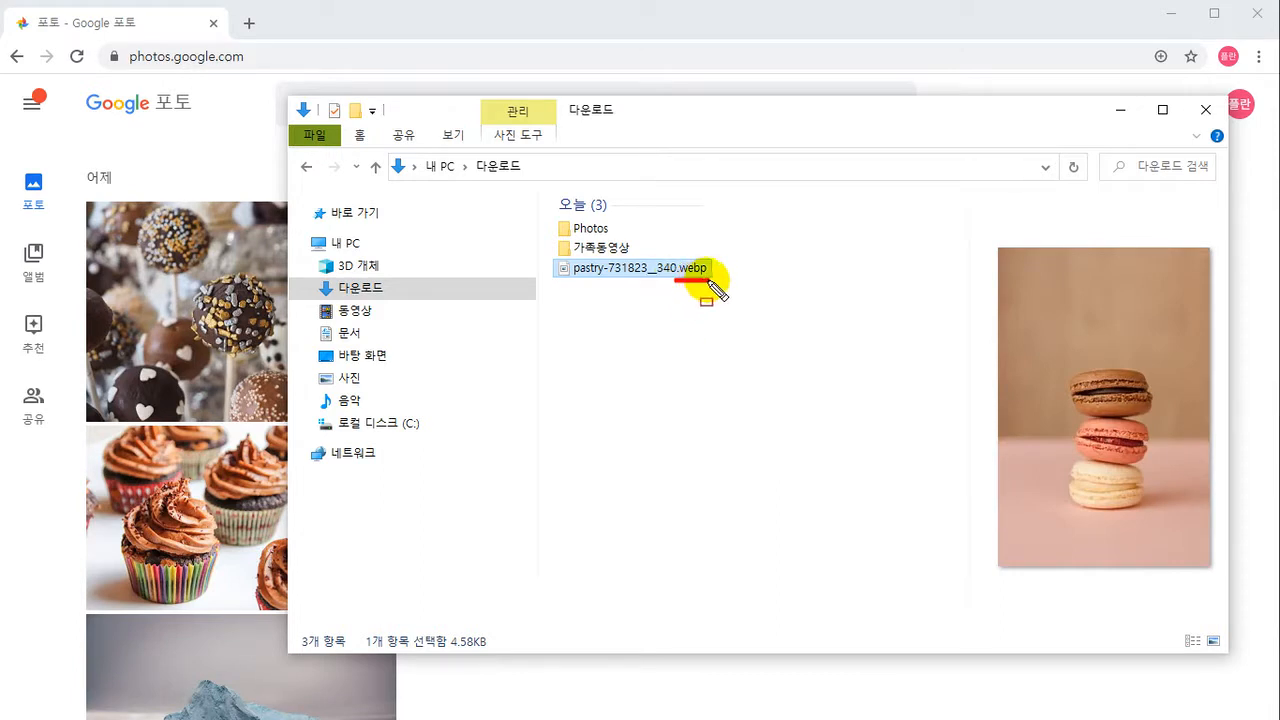
{"action": "mouse_move", "coordinate": [866, 463]}
{"action": "left_mouse_down"}
{"action": "mouse_move", "coordinate": [707, 294]}
{"action": "mouse_move", "coordinate": [705, 272]}
{"action": "left_mouse_up"}
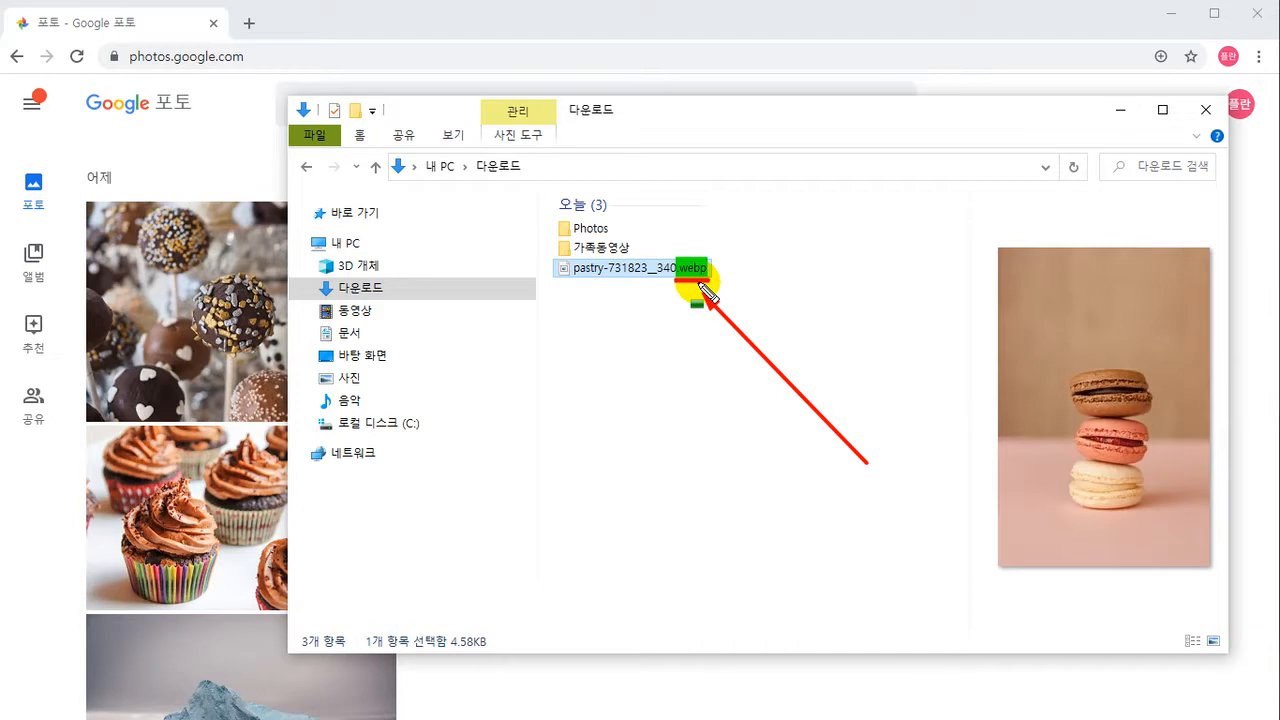
{"action": "key", "text": "Escape"}
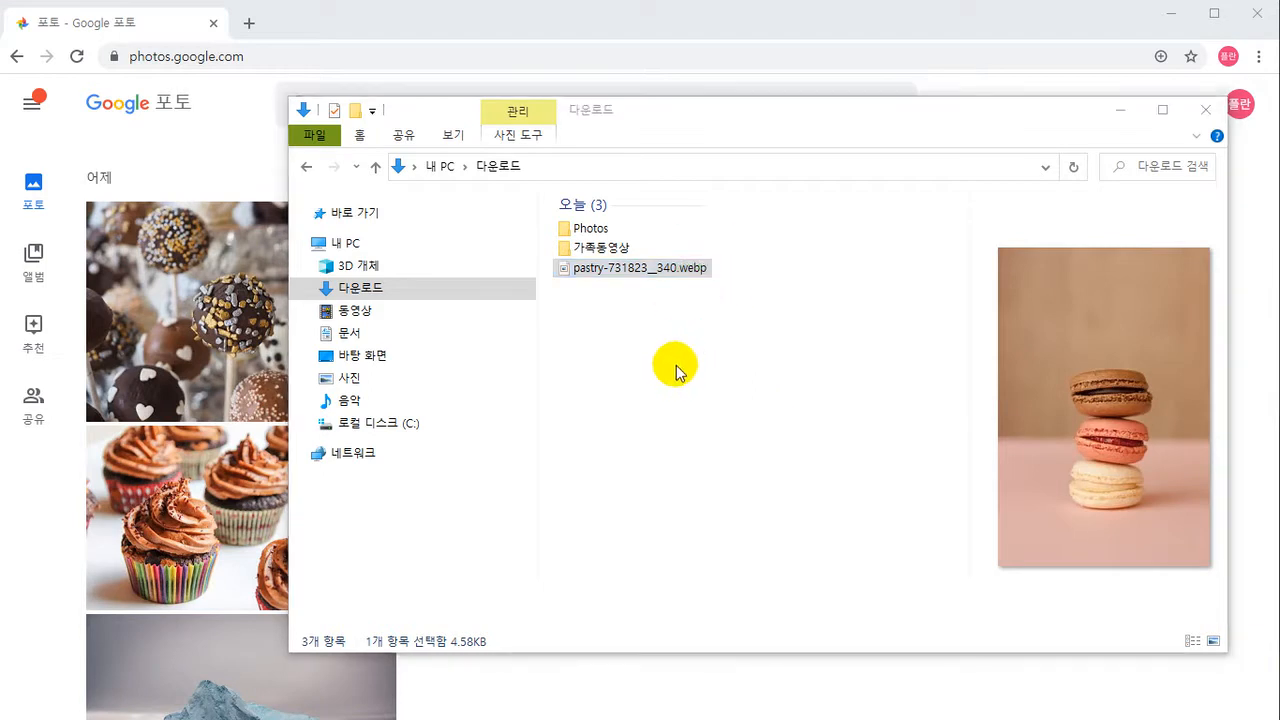
{"action": "left_click", "coordinate": [705, 329]}
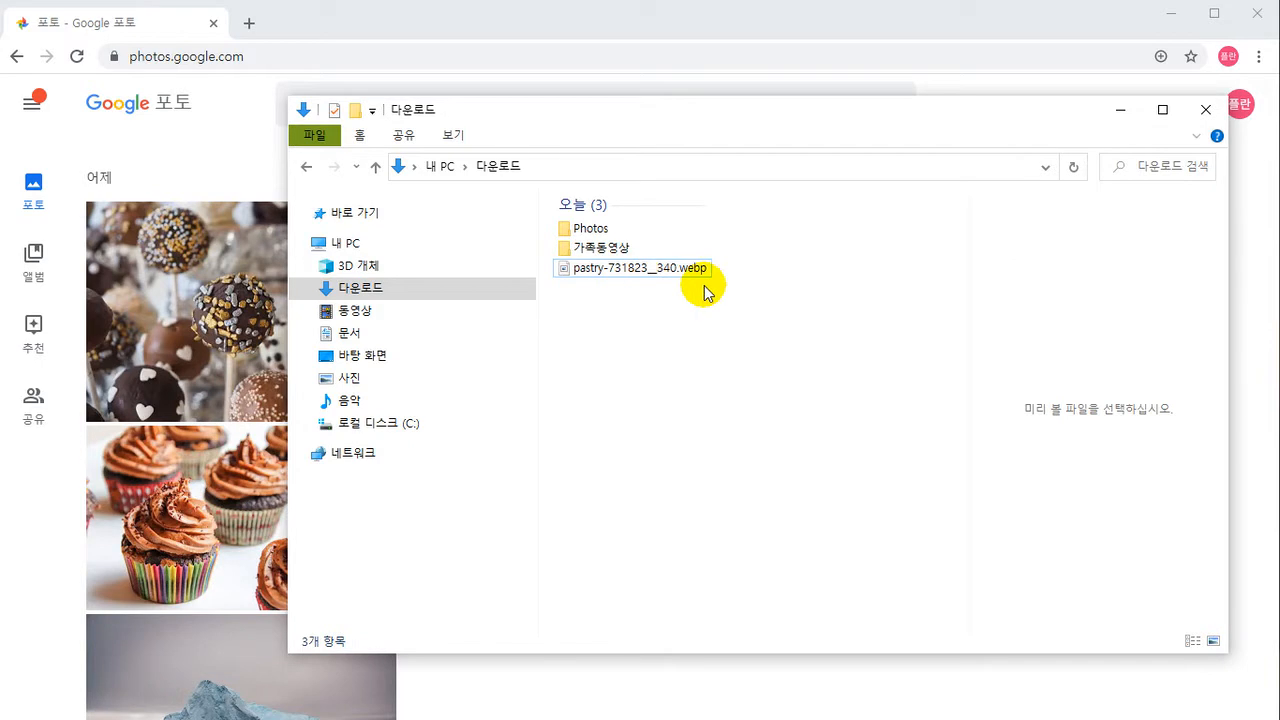
{"action": "left_click", "coordinate": [648, 28]}
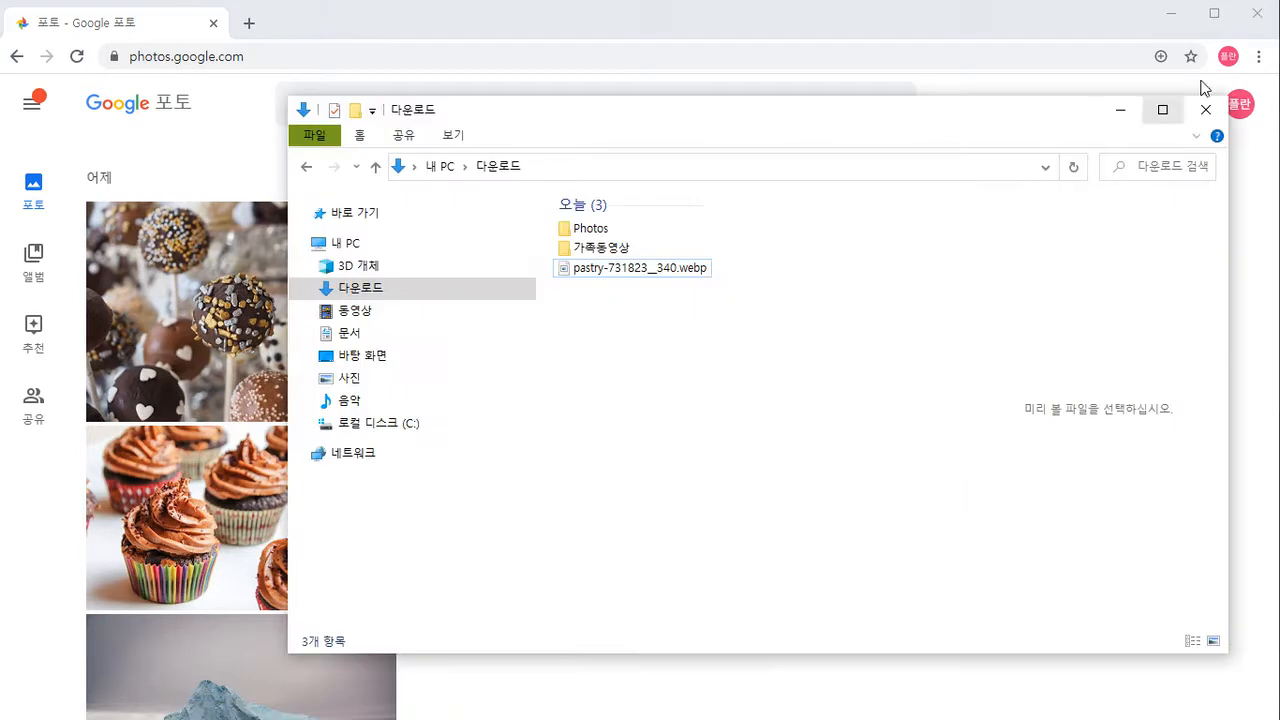
{"action": "left_click", "coordinate": [662, 274]}
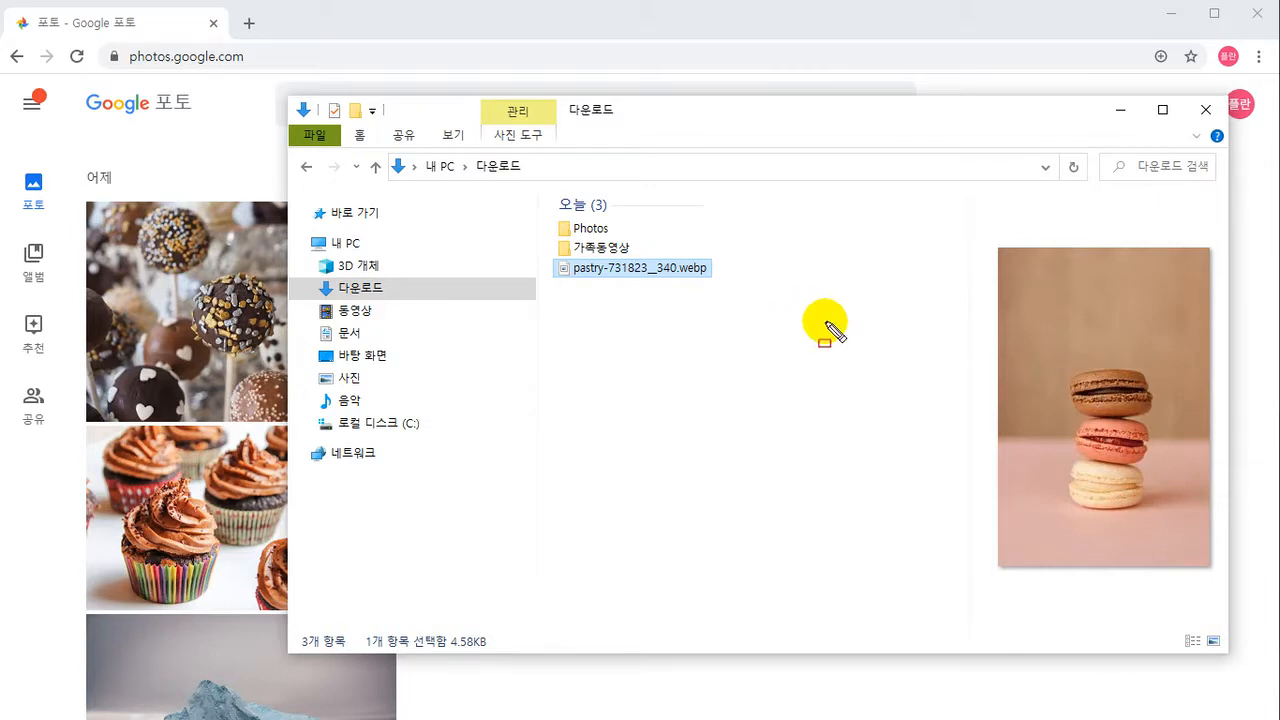
{"action": "left_click_drag", "start_coordinate": [684, 283], "coordinate": [710, 280]}
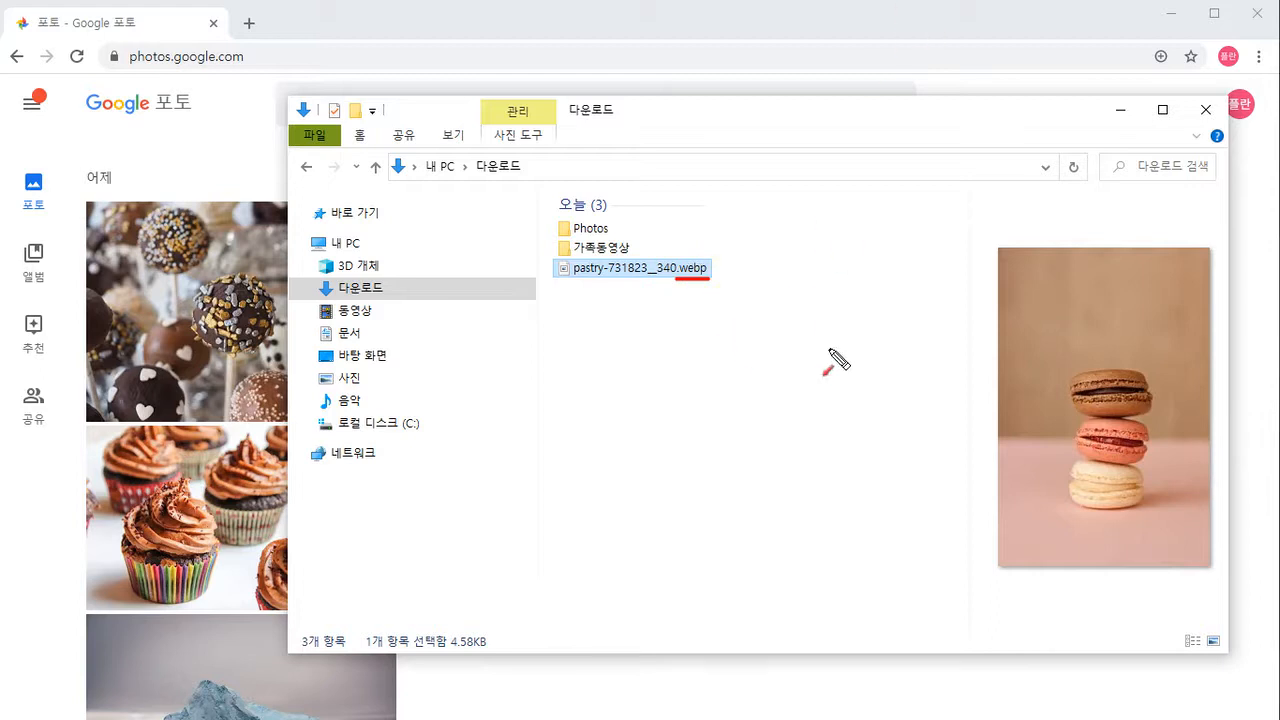
{"action": "mouse_move", "coordinate": [820, 393]}
{"action": "left_mouse_down"}
{"action": "mouse_move", "coordinate": [706, 310]}
{"action": "mouse_move", "coordinate": [708, 294]}
{"action": "left_mouse_up"}
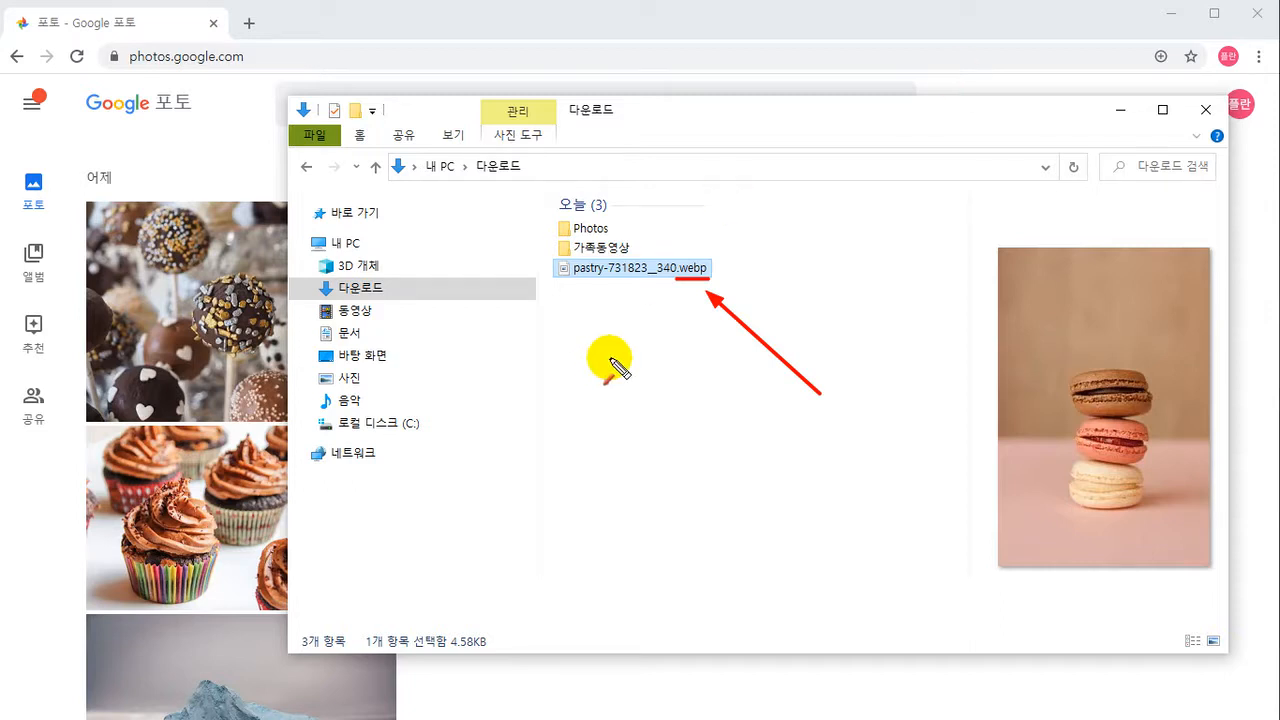
{"action": "key", "text": "Escape"}
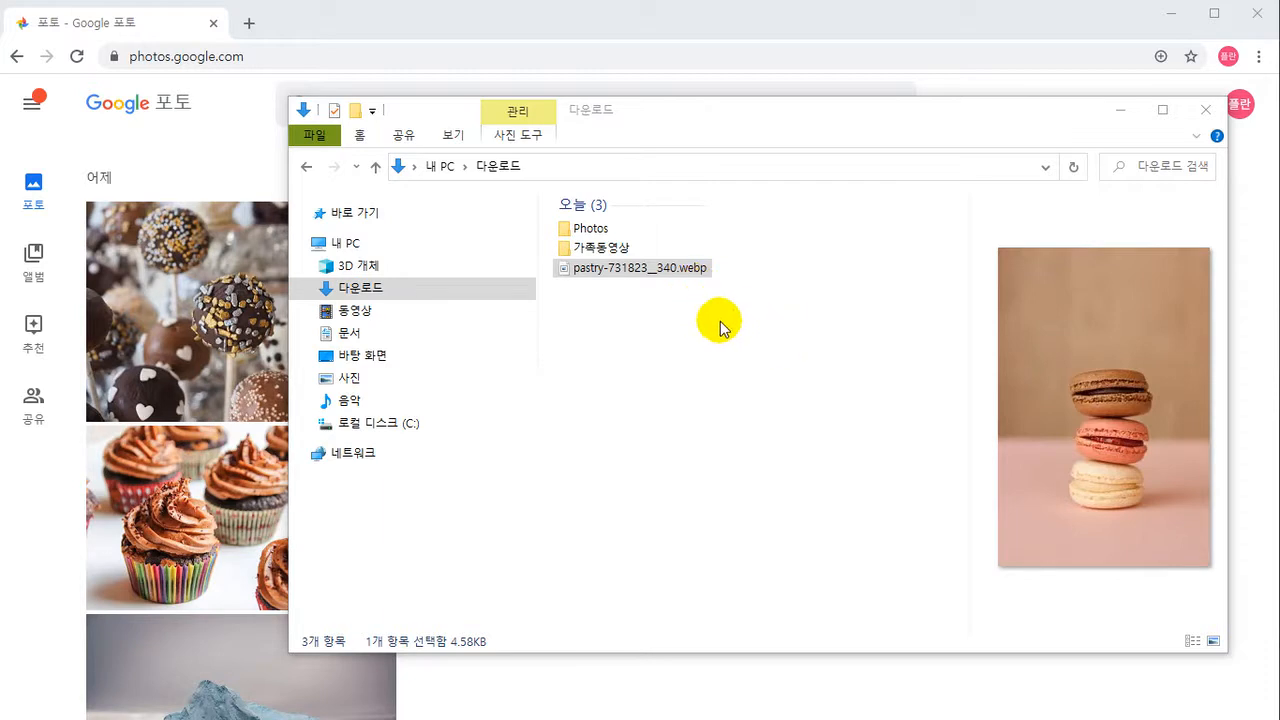
{"action": "left_click", "coordinate": [640, 268]}
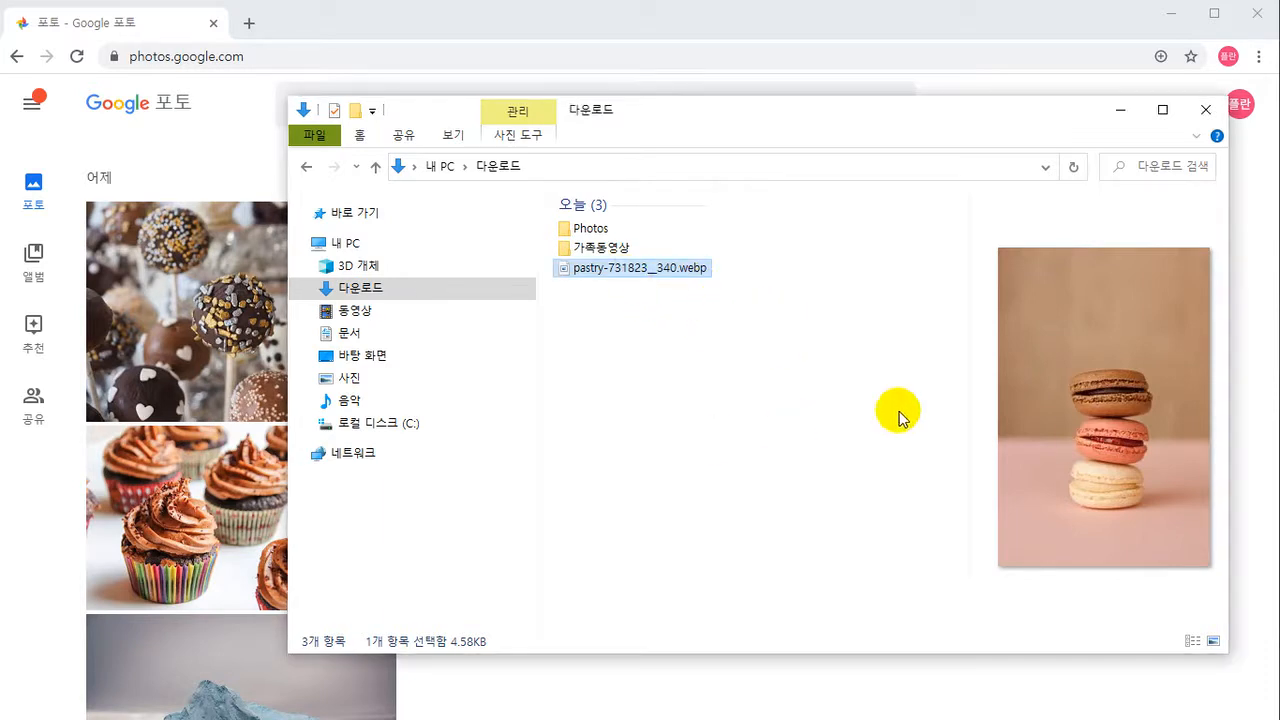
Preview the pictures in the Photos folder one by one, and preview the downloaded pastry-731823__340.webp in the Downloads folder
{"action": "double_click", "coordinate": [578, 229]}
{"action": "left_click", "coordinate": [612, 262]}
{"action": "left_click", "coordinate": [742, 272]}
{"action": "left_click", "coordinate": [814, 268]}
{"action": "left_click", "coordinate": [888, 267]}
{"action": "left_click", "coordinate": [580, 372]}
{"action": "left_click", "coordinate": [700, 378]}
{"action": "left_click", "coordinate": [804, 379]}
{"action": "left_click", "coordinate": [902, 386]}
{"action": "left_click", "coordinate": [579, 487]}
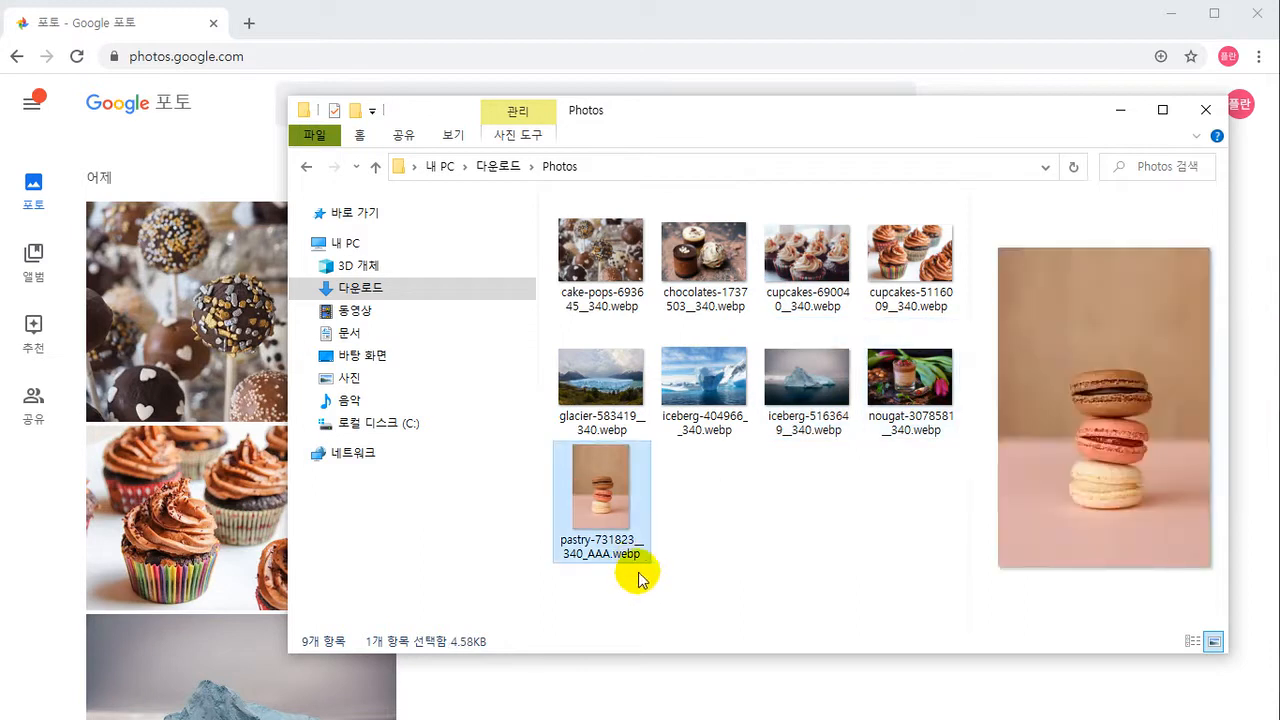
{"action": "left_click", "coordinate": [942, 398]}
{"action": "left_click", "coordinate": [820, 380]}
{"action": "left_click", "coordinate": [700, 385]}
{"action": "left_click", "coordinate": [638, 388]}
{"action": "left_click", "coordinate": [512, 166]}
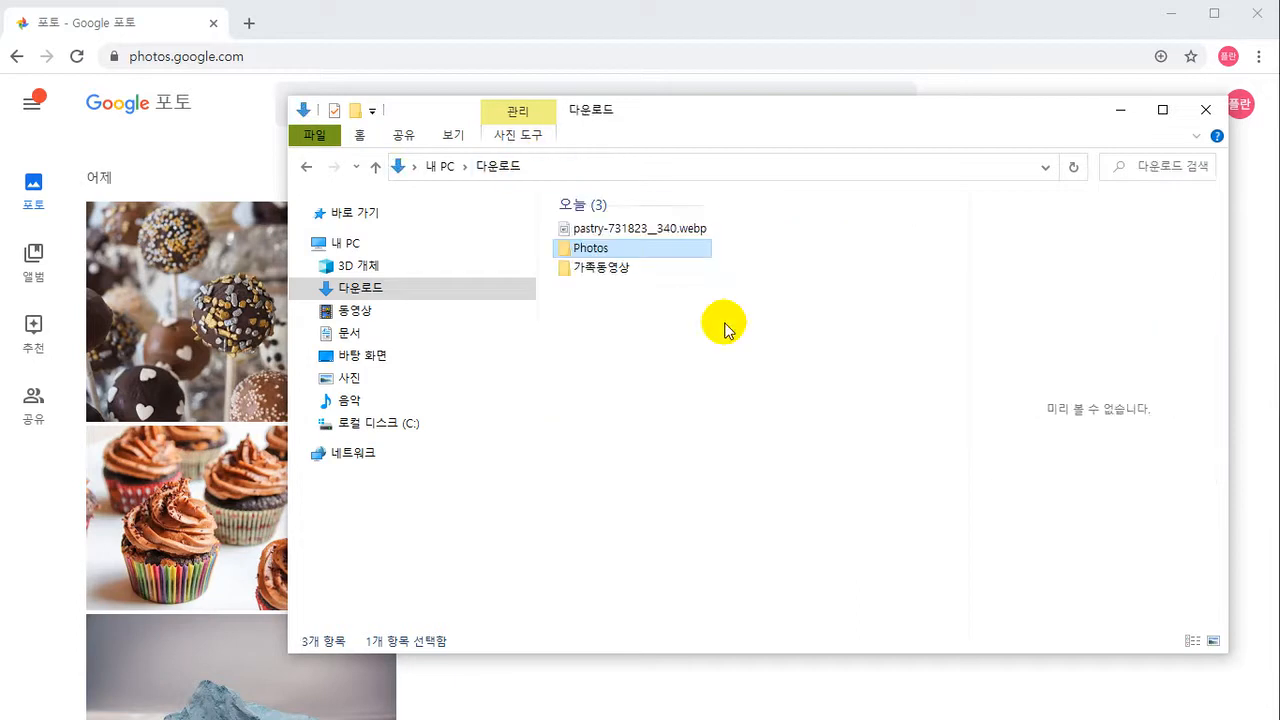
{"action": "left_click", "coordinate": [646, 229]}
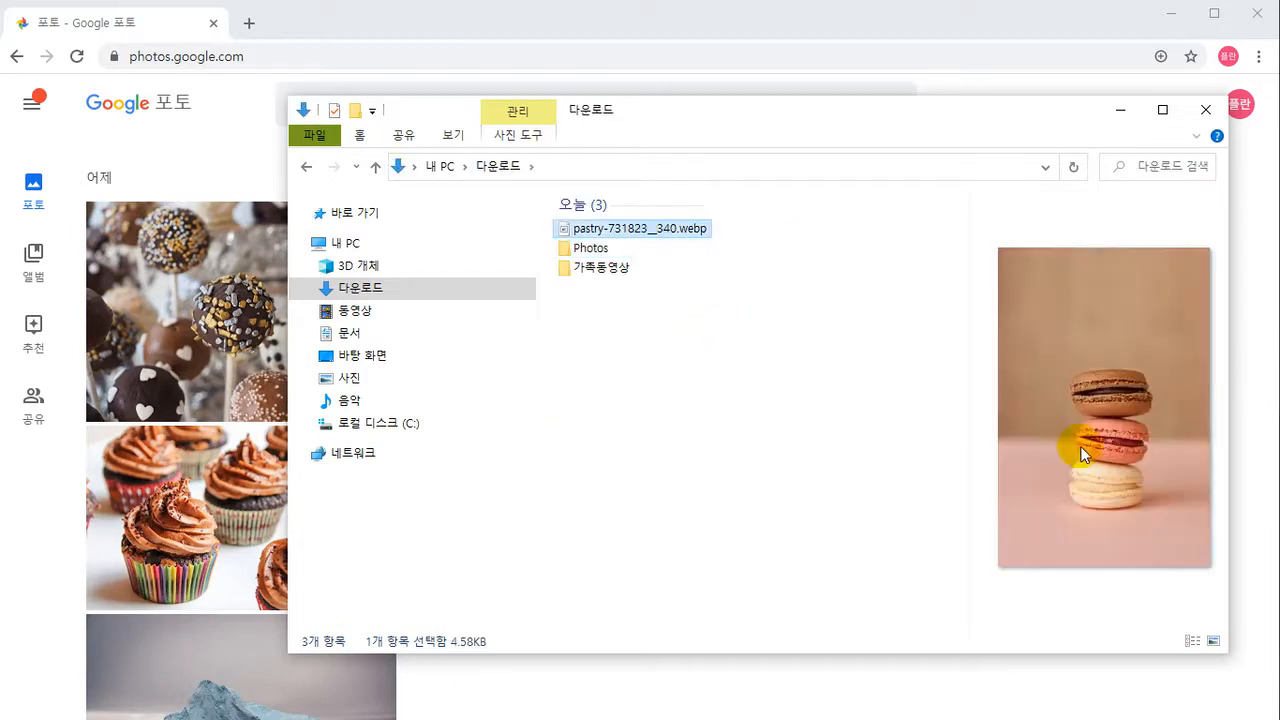
Switch to Google Photos, download the iceberg photo from its full-size view and dismiss the download bar
{"action": "left_click", "coordinate": [449, 26]}
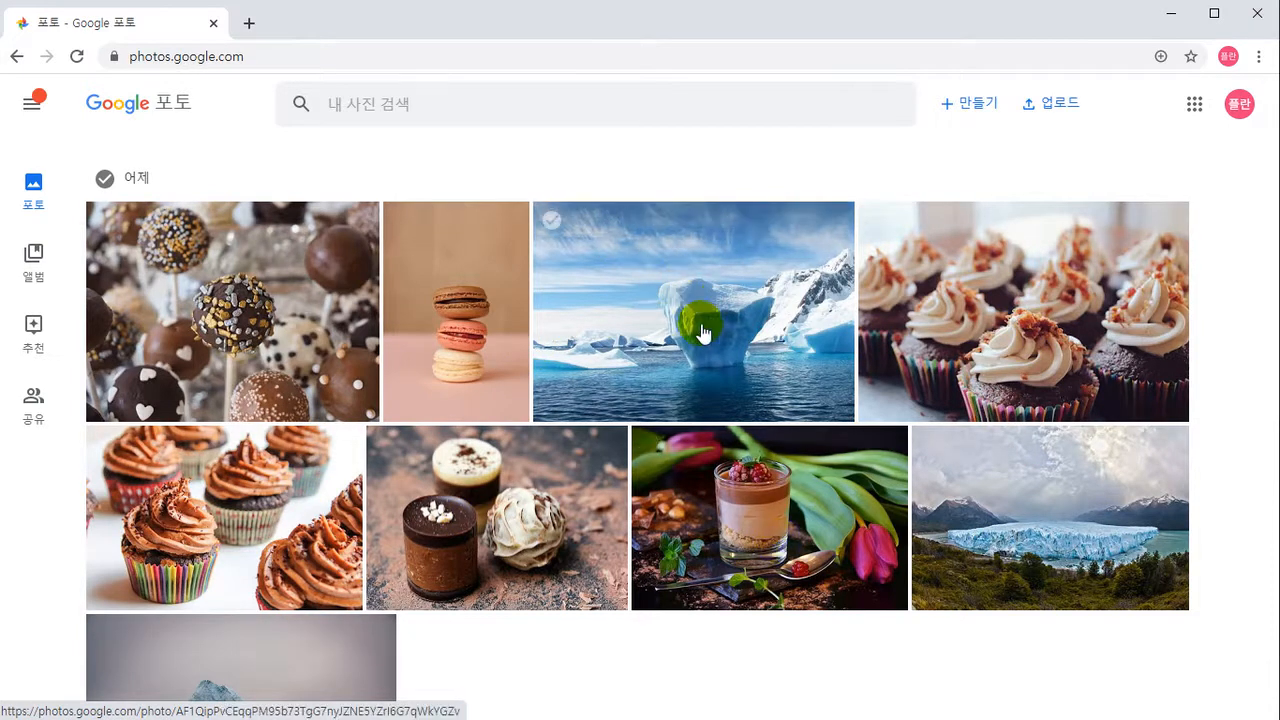
{"action": "left_click", "coordinate": [740, 340]}
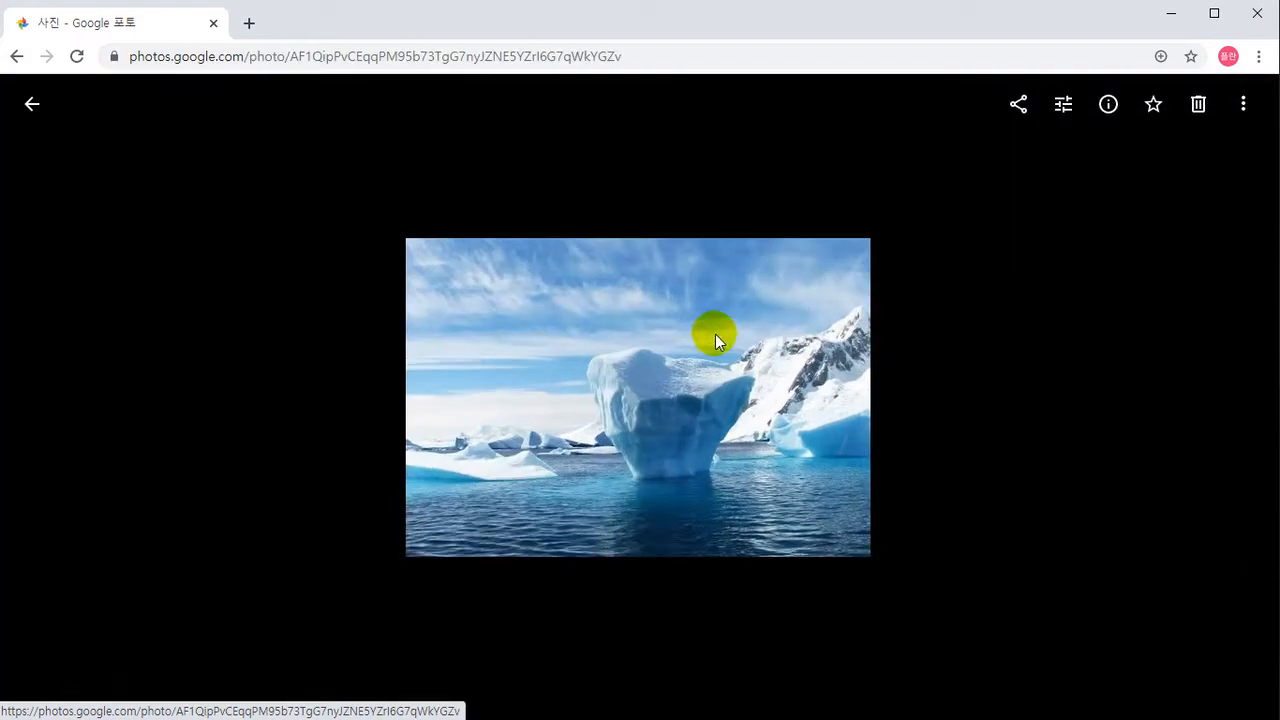
{"action": "key", "text": "shift+d"}
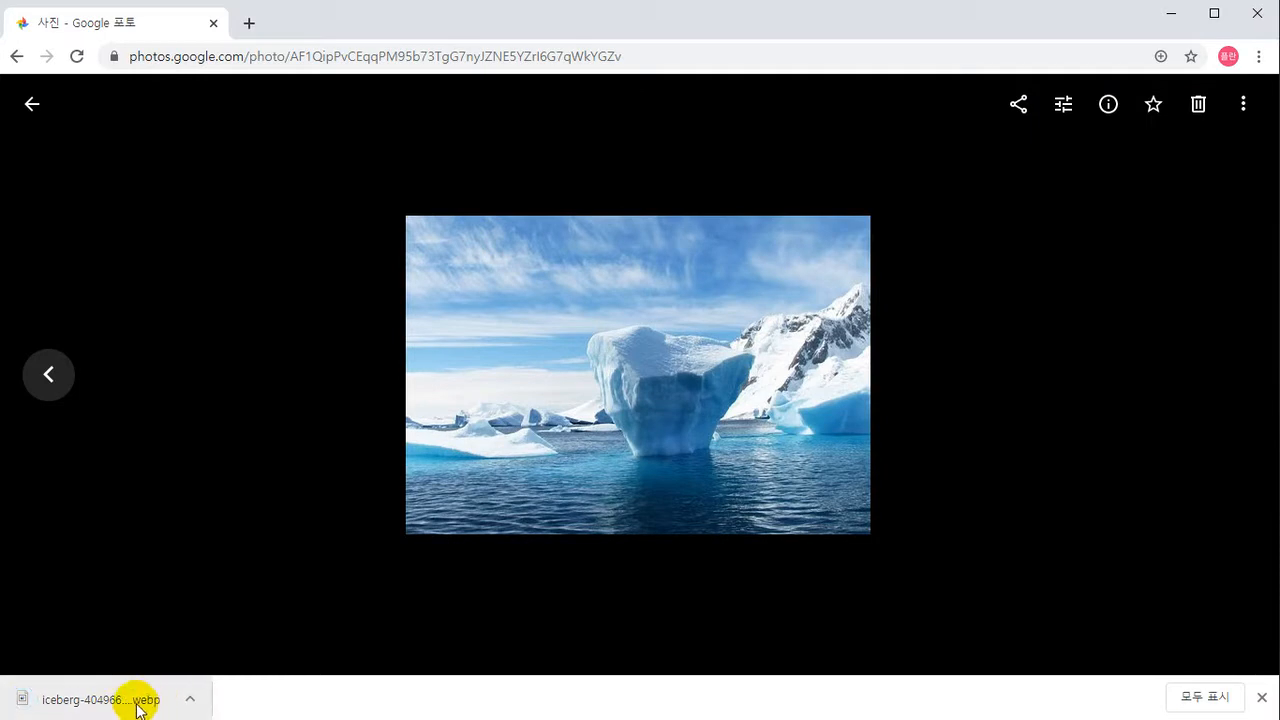
{"action": "left_click", "coordinate": [1261, 699]}
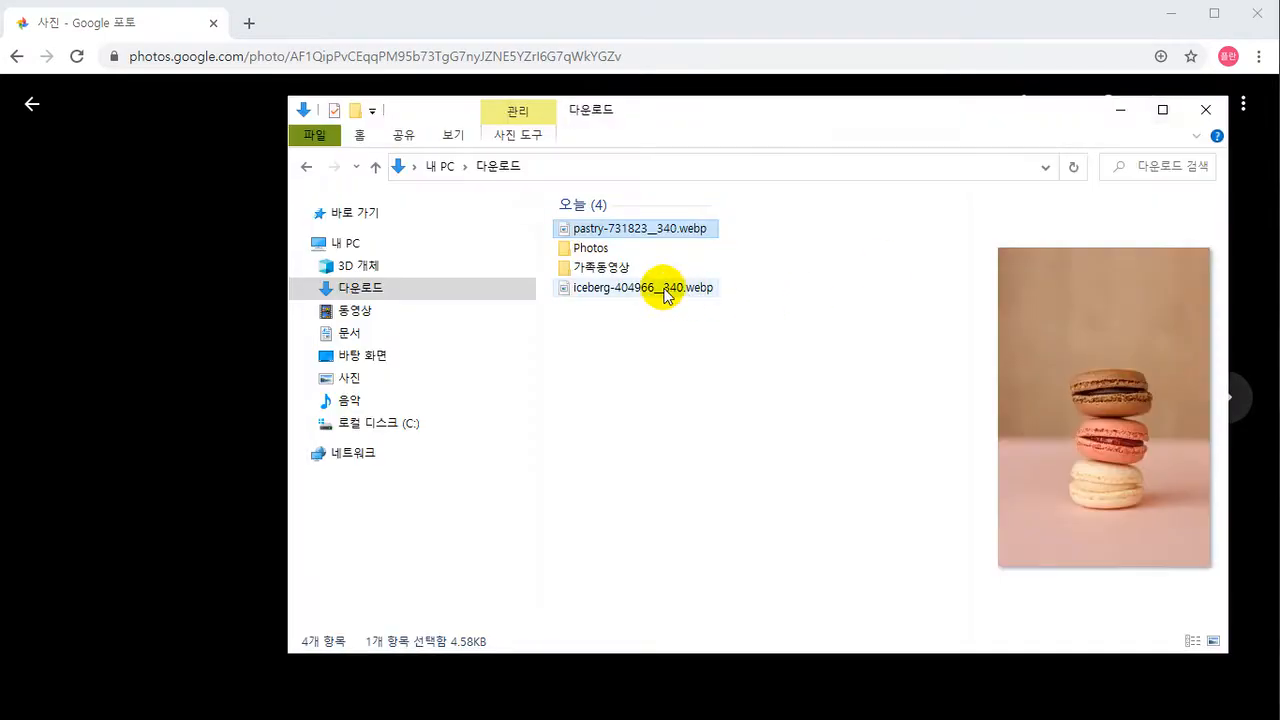
Preview the downloaded iceberg-404966__340.webp in the Downloads folder, and return to the Google Photos library
{"action": "left_click", "coordinate": [665, 288]}
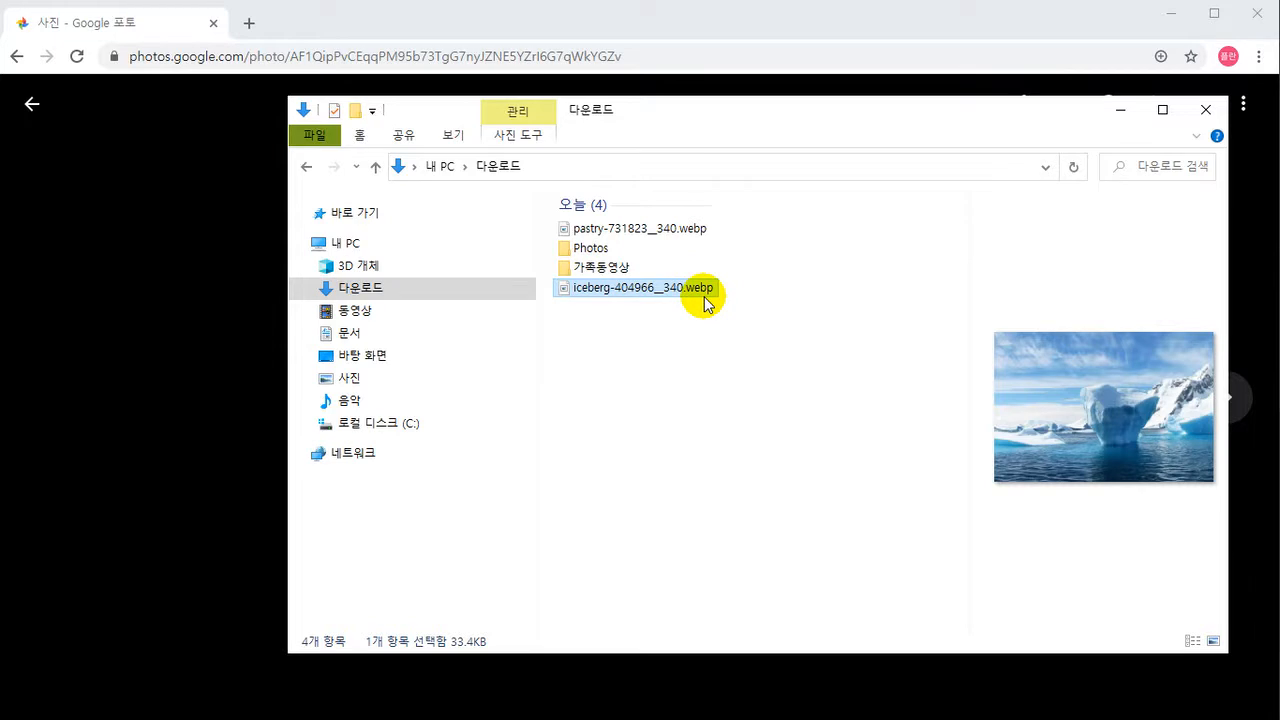
{"action": "left_click", "coordinate": [778, 340]}
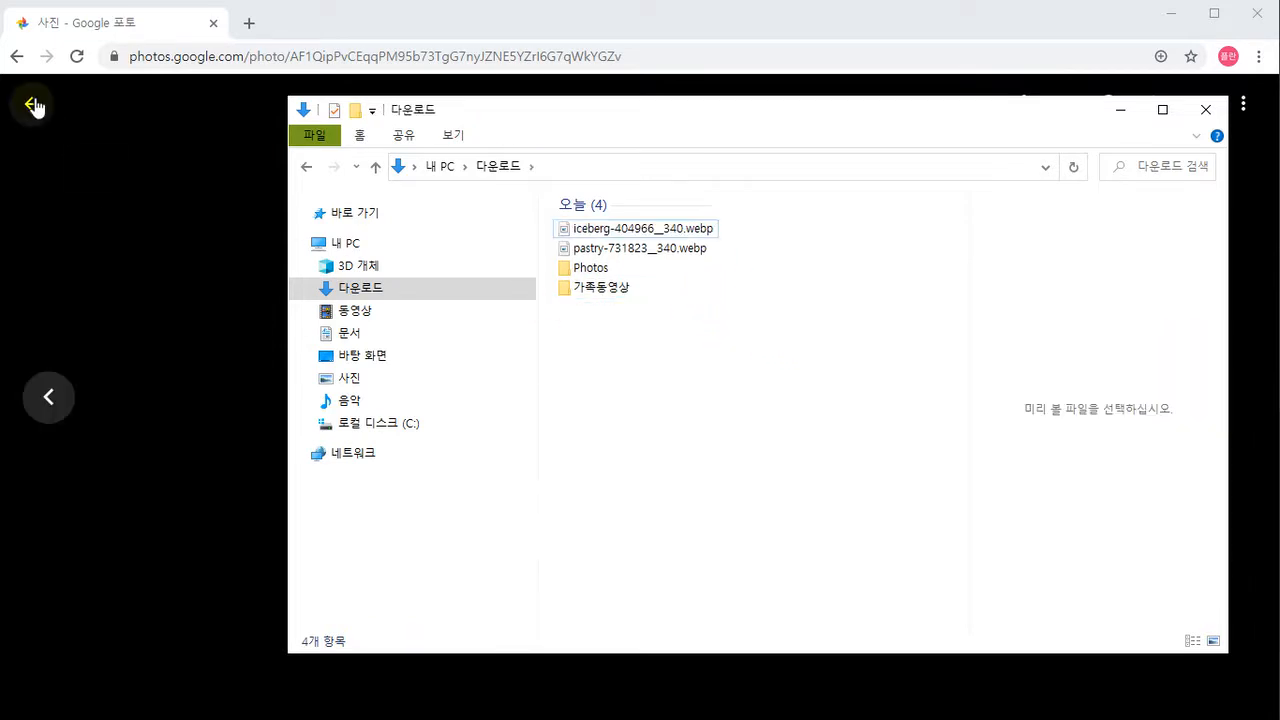
{"action": "left_click", "coordinate": [33, 105]}
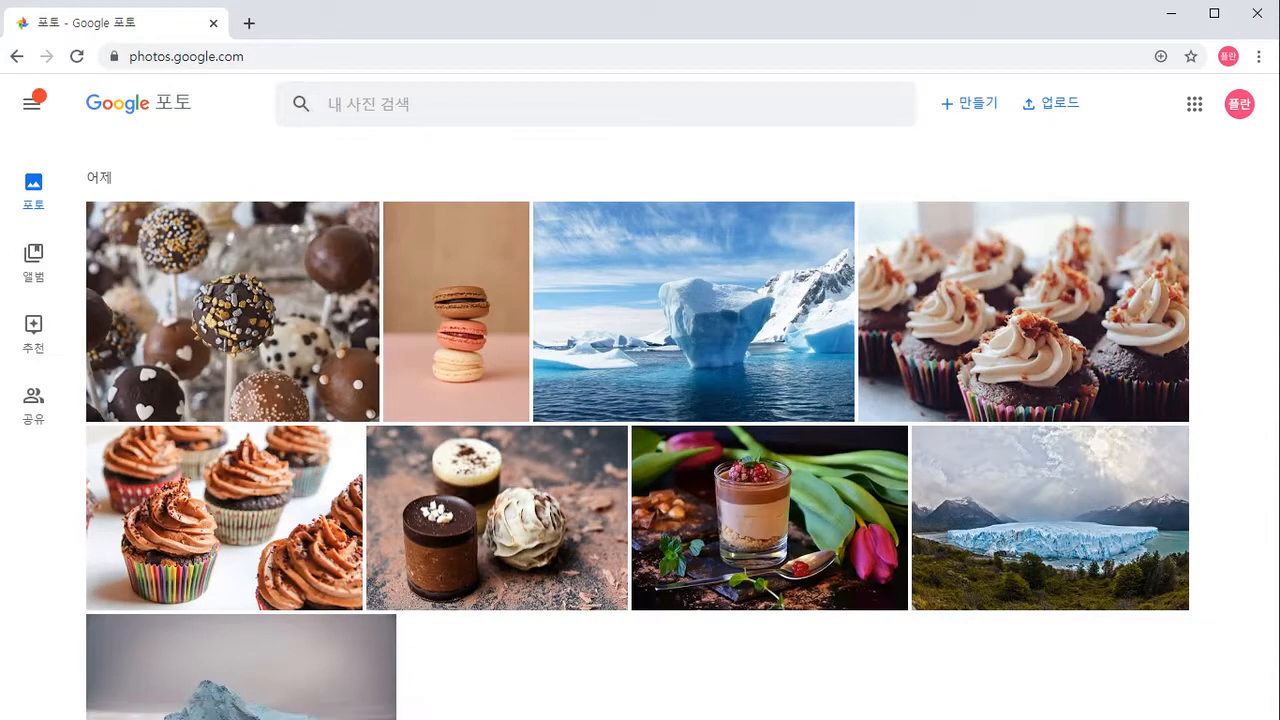
Rename the downloaded pastry-731823__340.webp in the Downloads folder to pastry-731823__340.jpg and accept the extension change
{"action": "key", "text": "alt+Tab"}
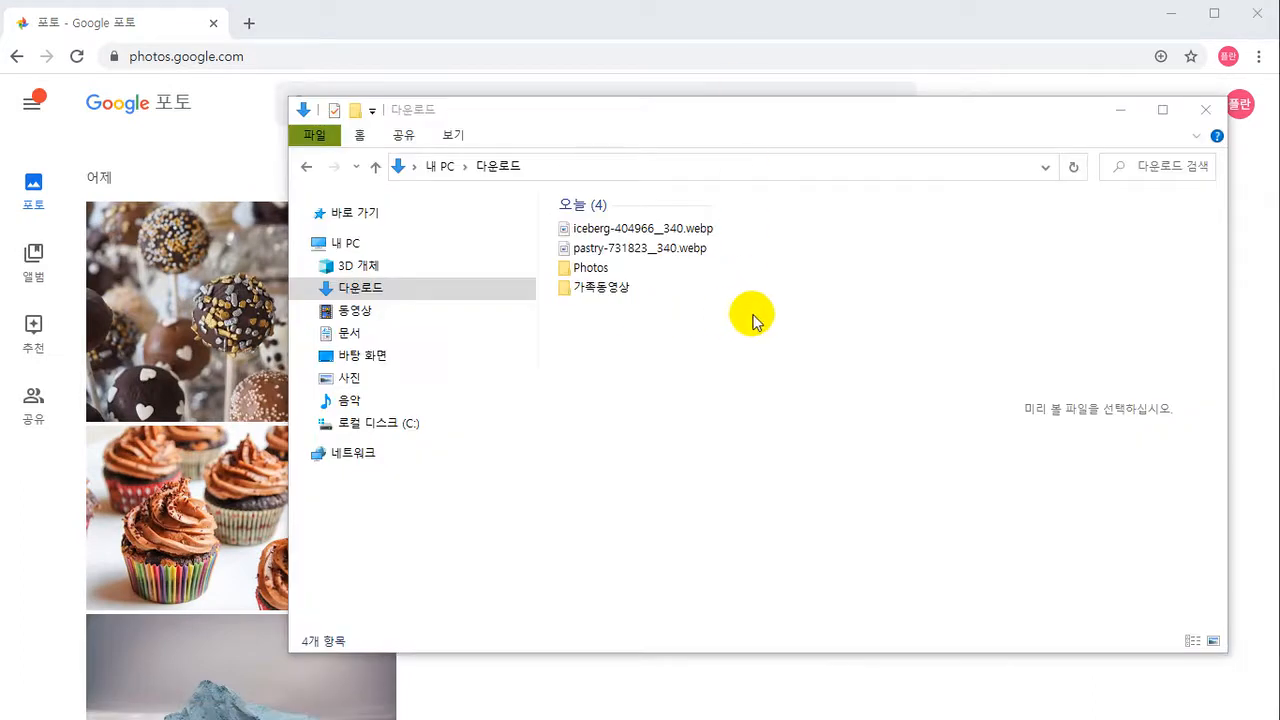
{"action": "left_click", "coordinate": [673, 247]}
{"action": "left_click", "coordinate": [700, 258]}
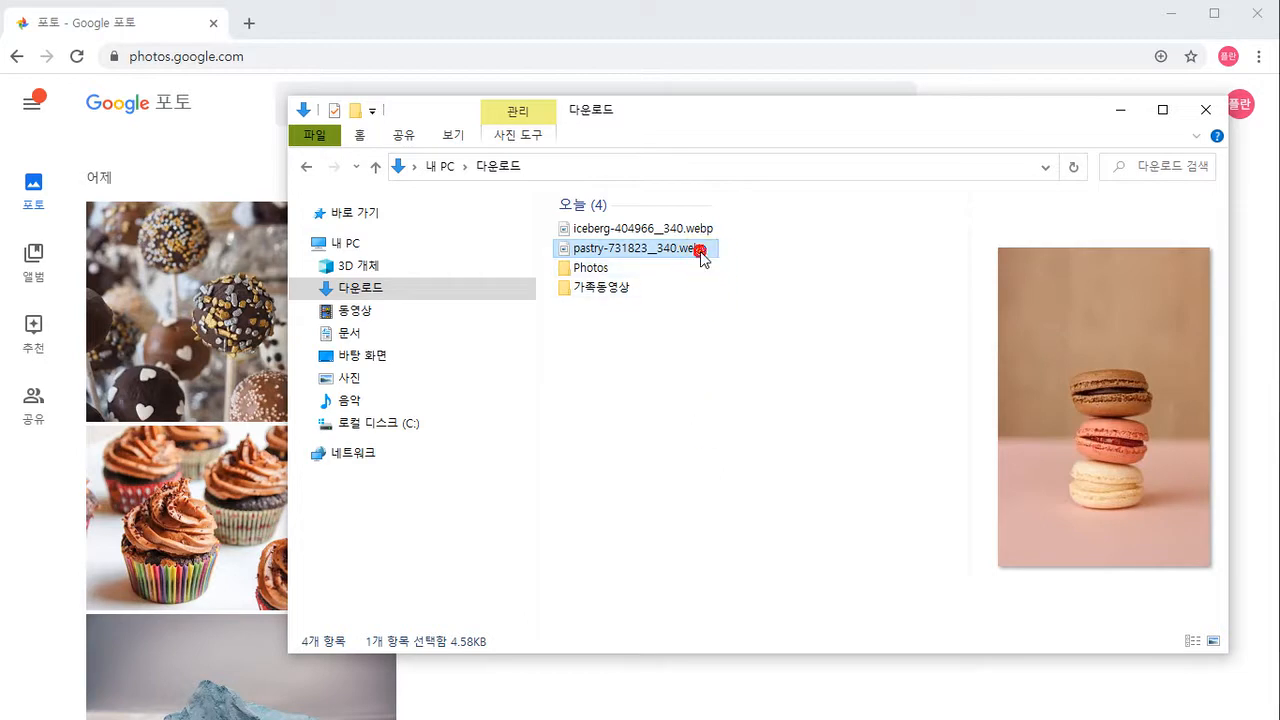
{"action": "left_click", "coordinate": [697, 250]}
{"action": "key", "text": "End"}
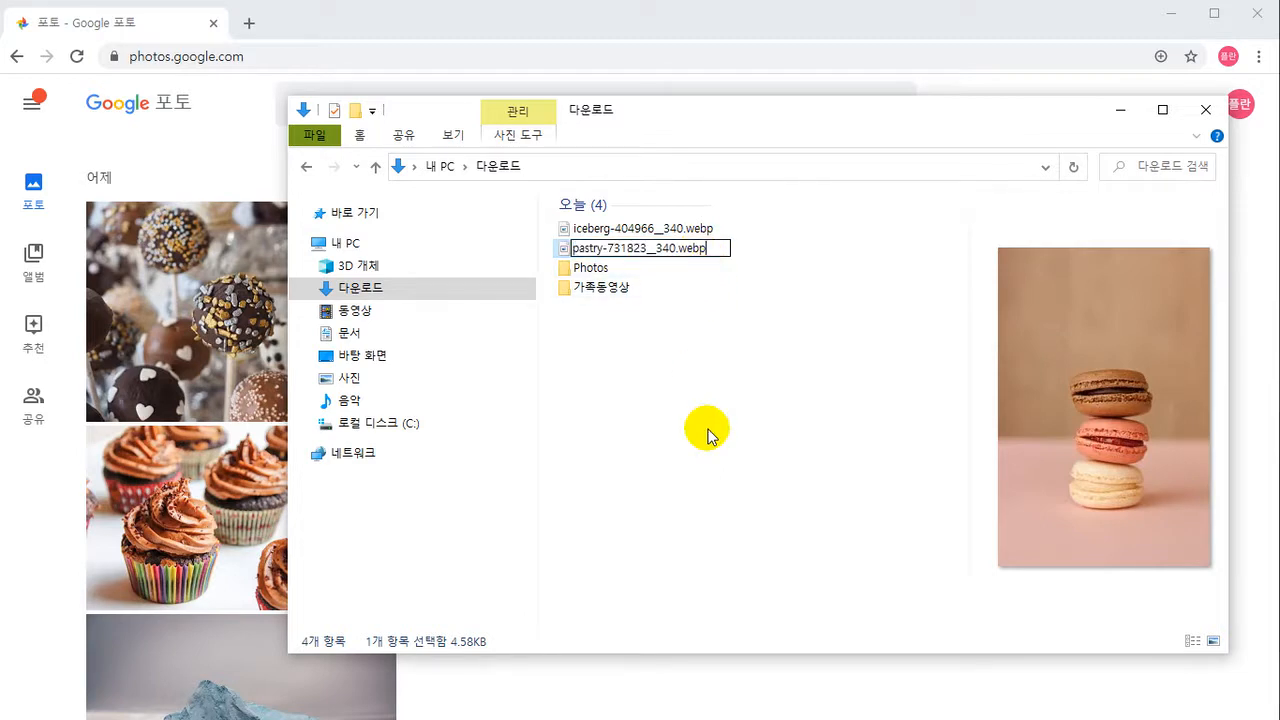
{"action": "key", "text": "BackSpace"}
{"action": "key", "text": "BackSpace"}
{"action": "key", "text": "Return"}
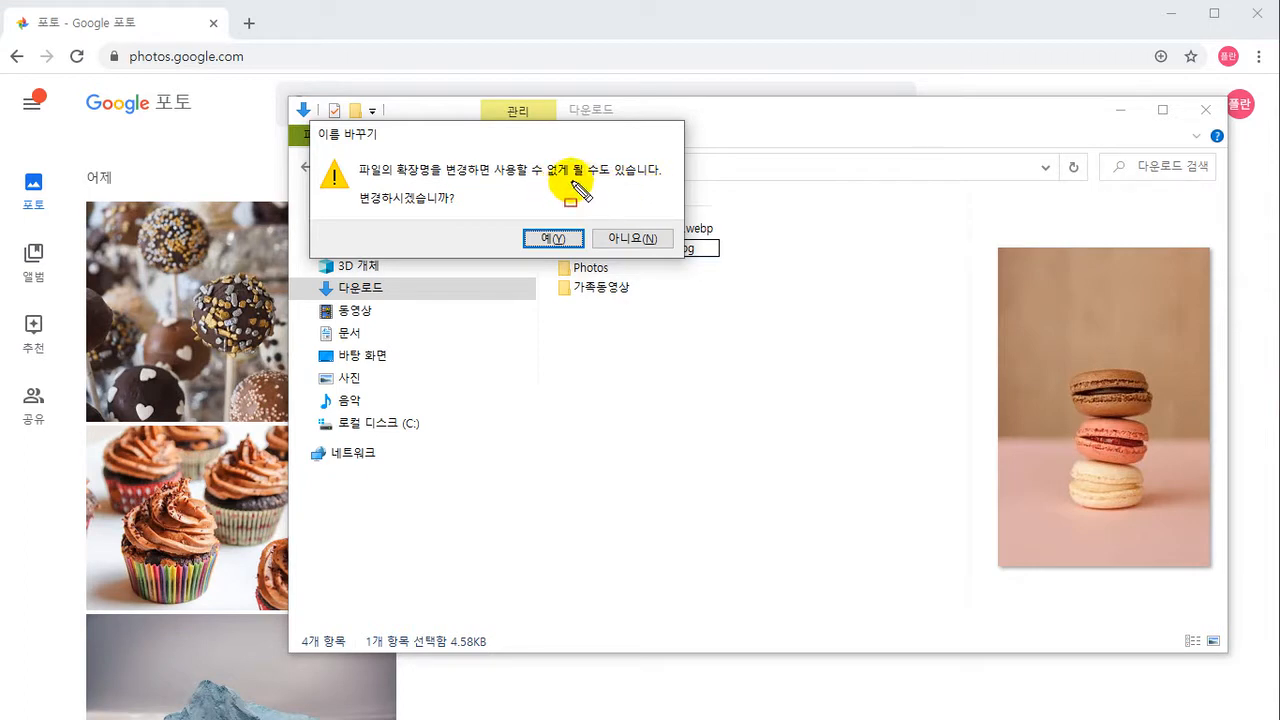
{"action": "left_click_drag", "start_coordinate": [572, 182], "coordinate": [610, 182]}
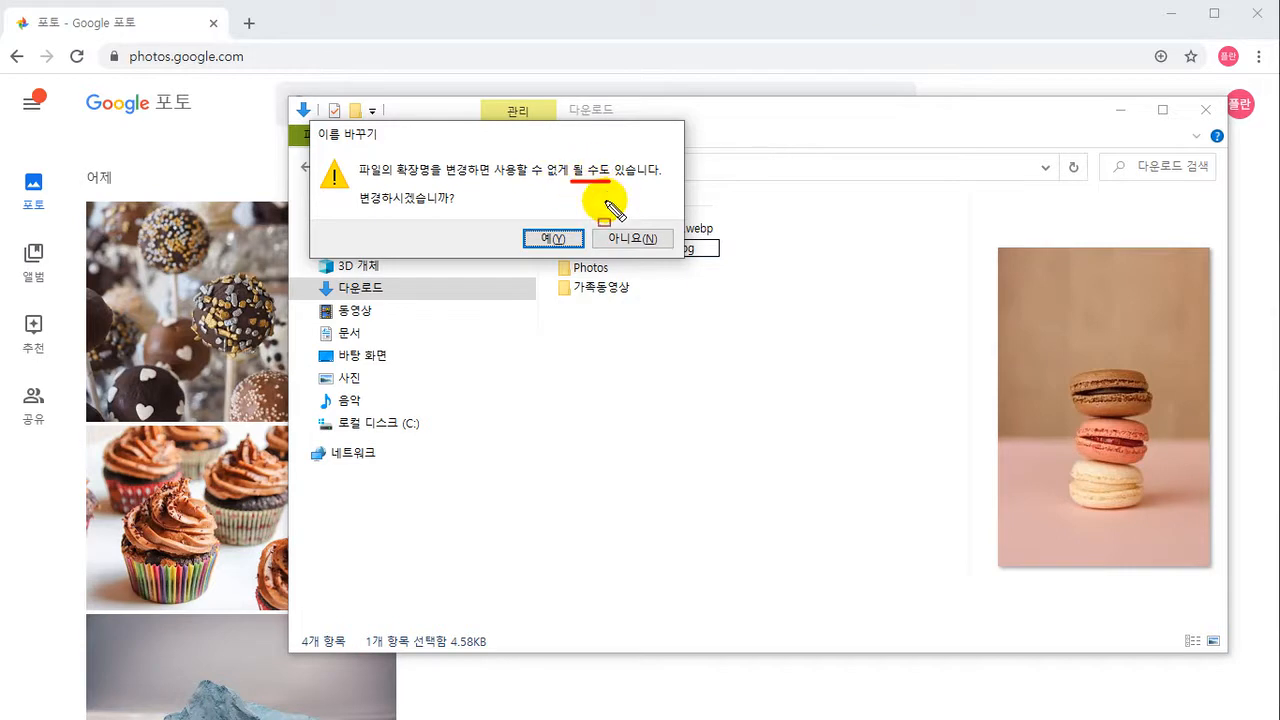
{"action": "left_click", "coordinate": [548, 240]}
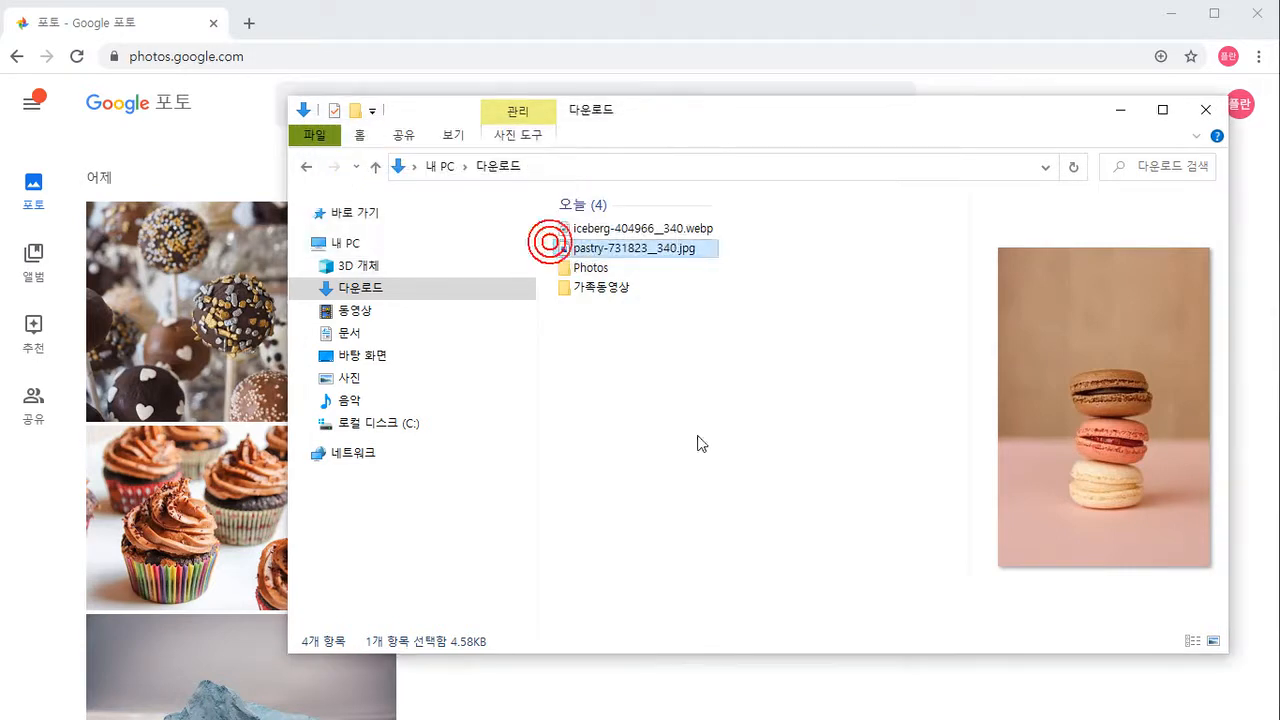
Compare iceberg-404966__340.webp with the renamed pastry-731823__340.jpg in the Downloads folder
{"action": "left_click", "coordinate": [654, 227]}
{"action": "left_click", "coordinate": [650, 249]}
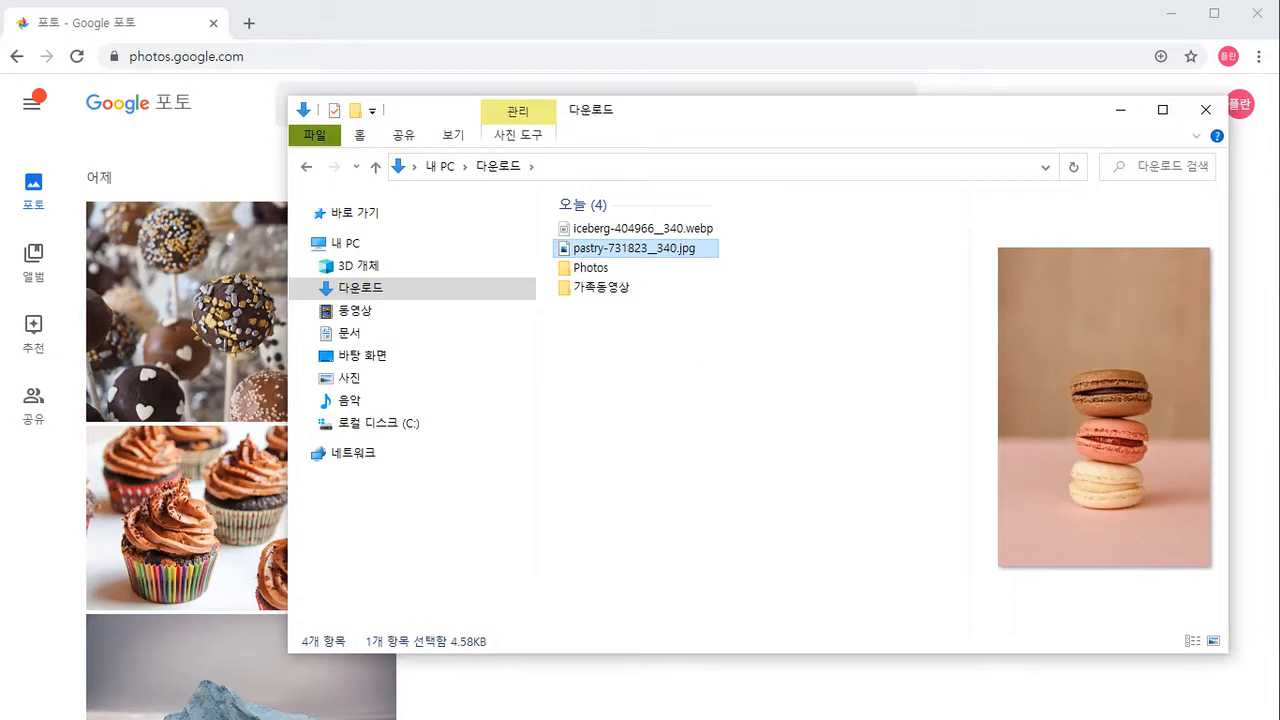
{"action": "left_click_drag", "start_coordinate": [858, 390], "coordinate": [705, 268]}
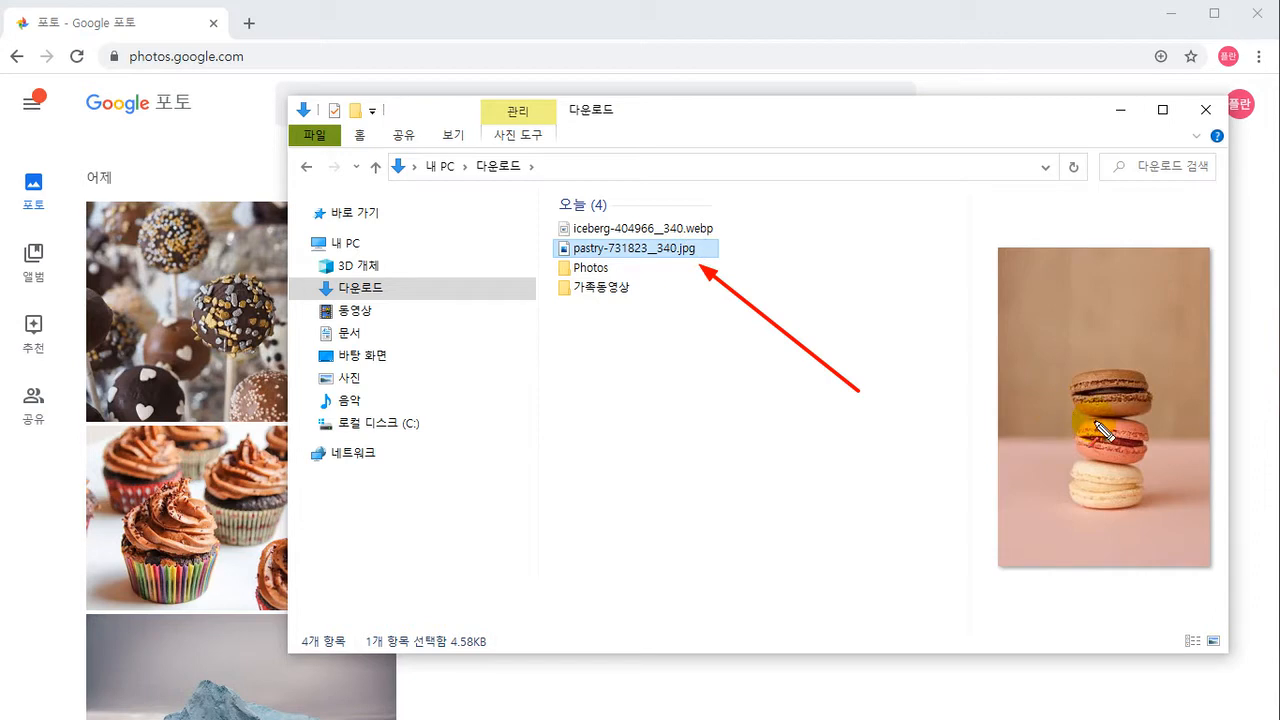
Open pastry-731823__340.jpg in the Windows photo viewer, examine the file name in its title, and close the viewer
{"action": "double_click", "coordinate": [677, 249]}
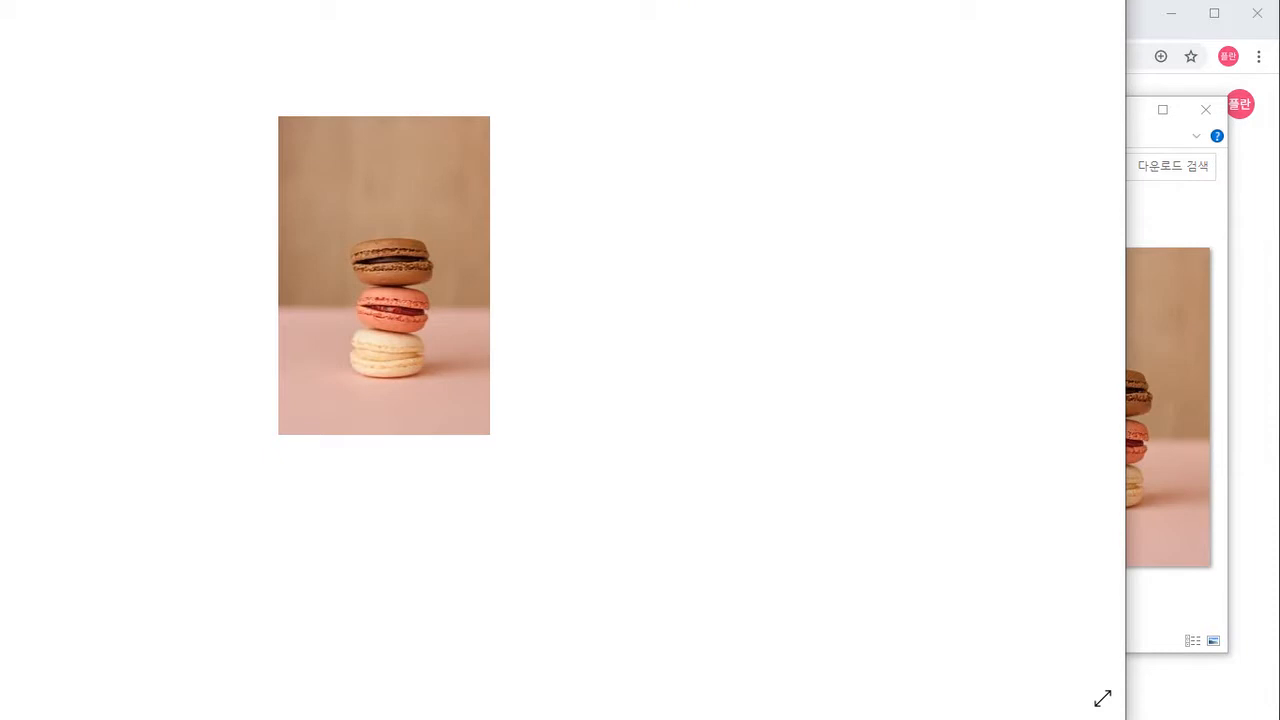
{"action": "left_click_drag", "start_coordinate": [200, 15], "coordinate": [321, 64]}
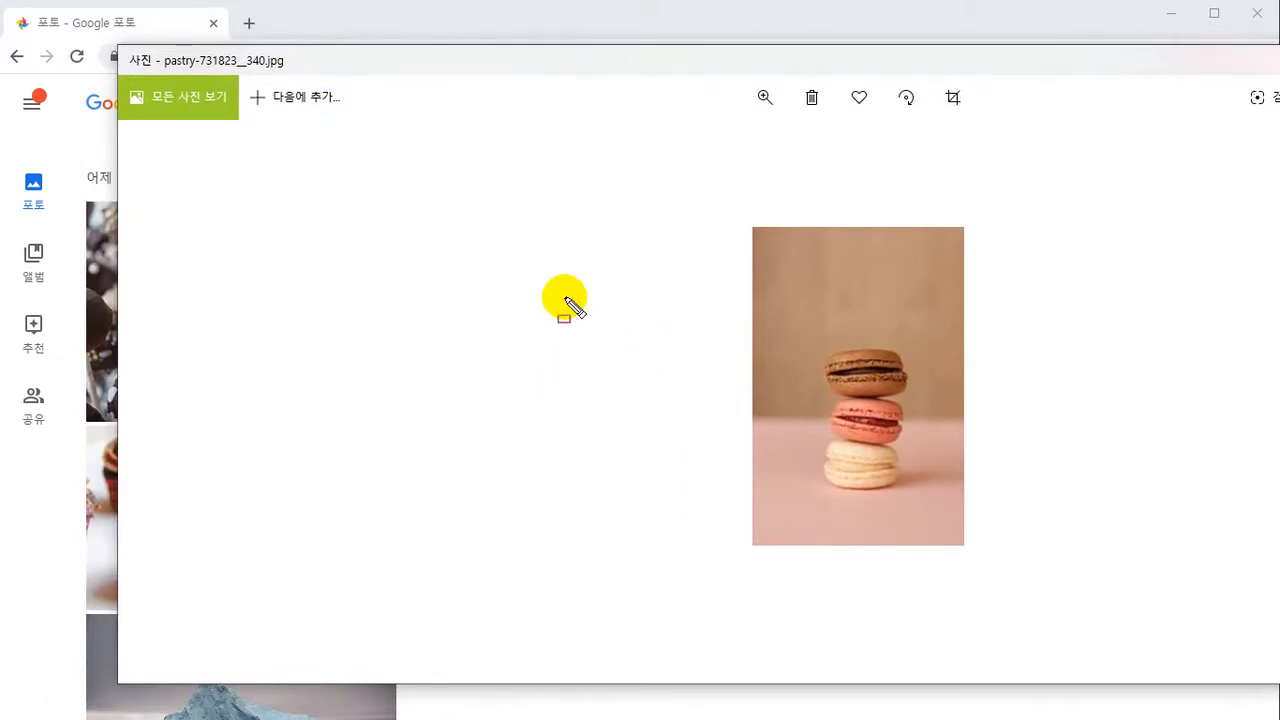
{"action": "left_click_drag", "start_coordinate": [157, 49], "coordinate": [300, 73]}
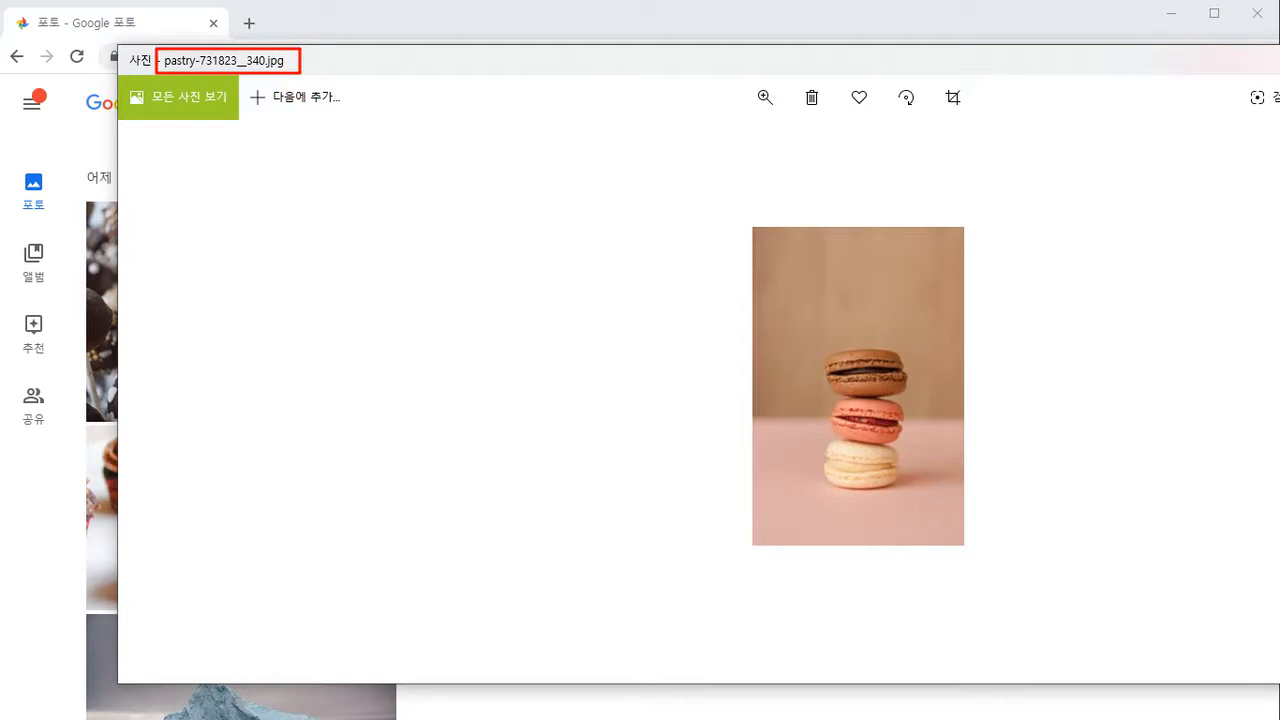
{"action": "left_click_drag", "start_coordinate": [726, 323], "coordinate": [305, 75]}
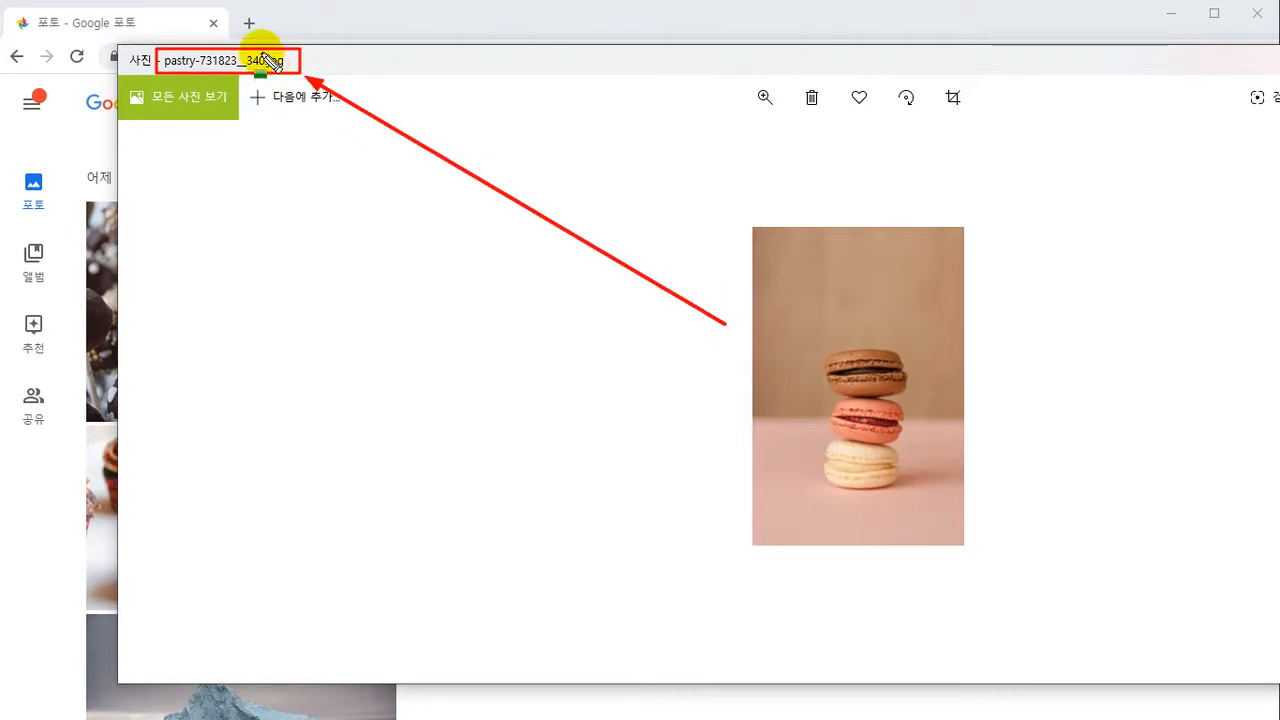
{"action": "left_click_drag", "start_coordinate": [262, 60], "coordinate": [287, 70]}
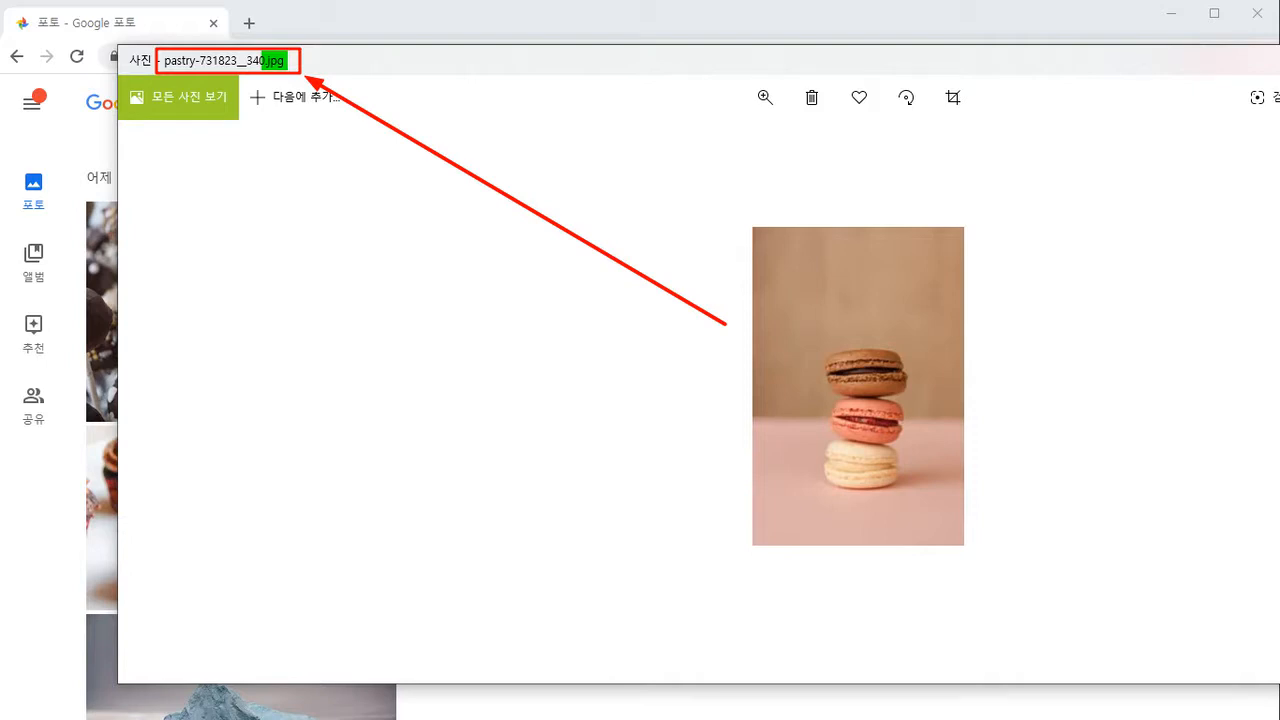
{"action": "key", "text": "Escape"}
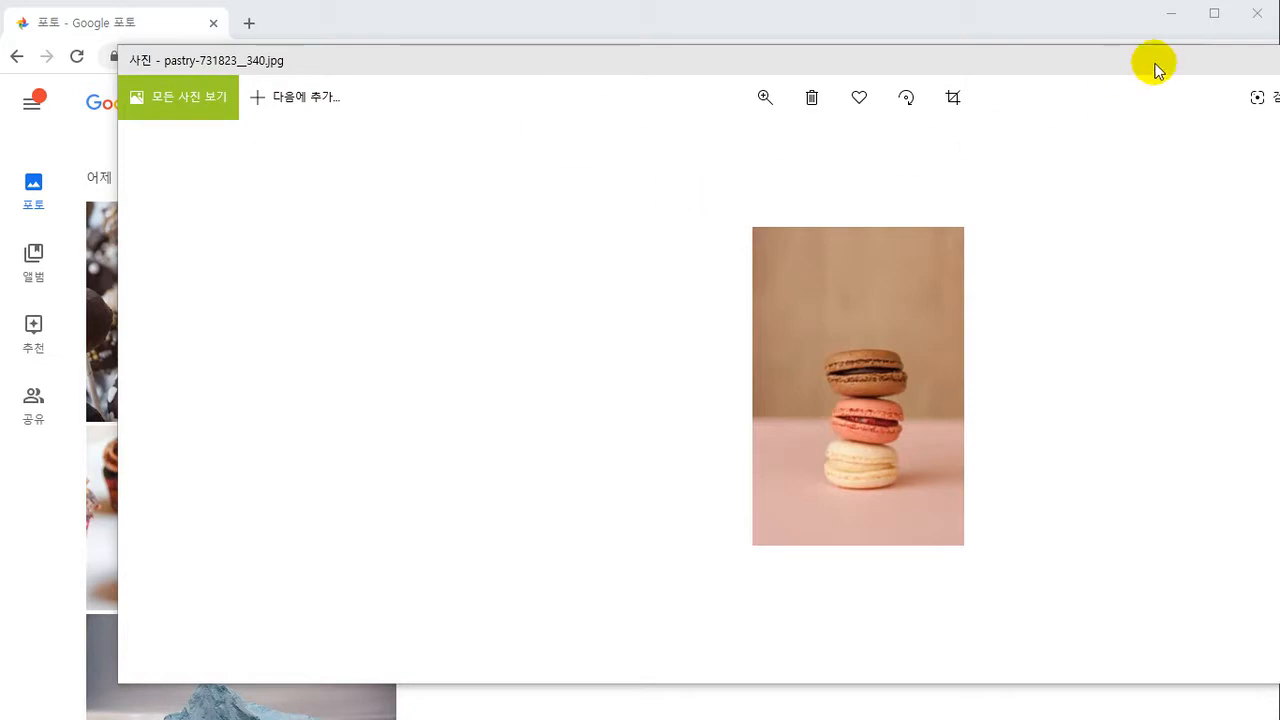
{"action": "left_click_drag", "start_coordinate": [1155, 70], "coordinate": [729, 56]}
{"action": "left_click", "coordinate": [1190, 57]}
{"action": "left_click", "coordinate": [930, 300]}
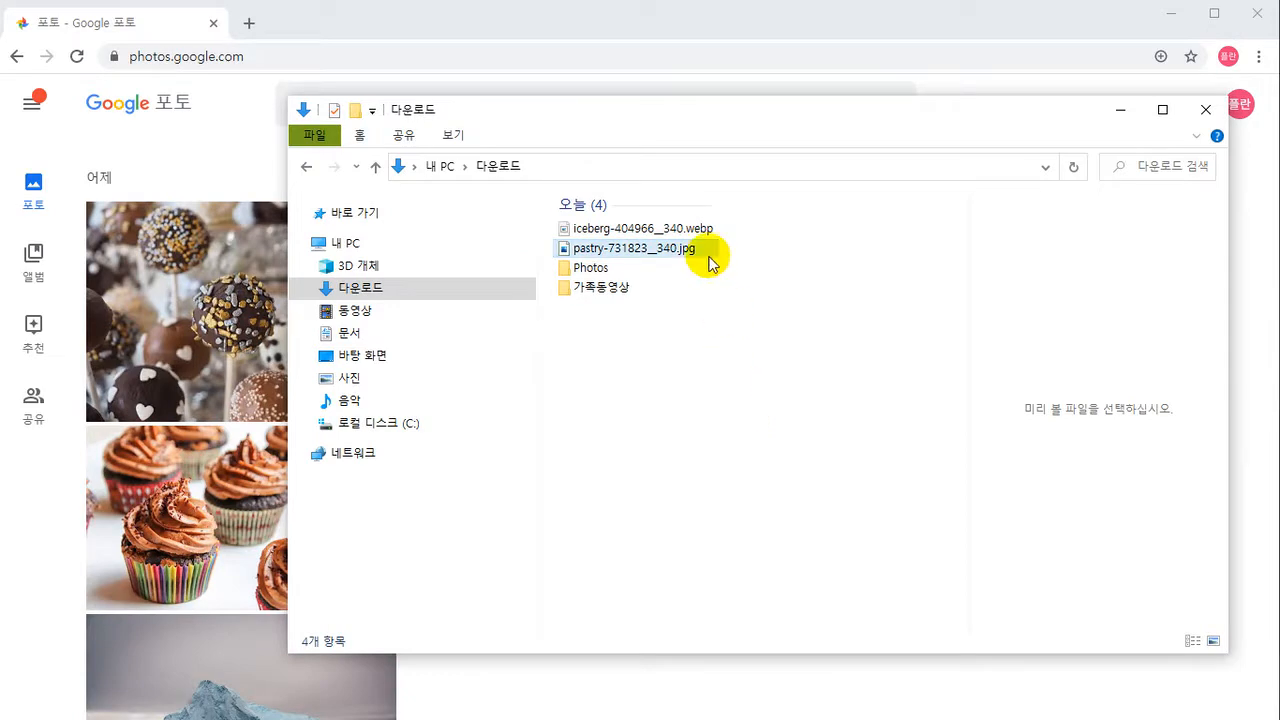
Change the macaron picture's extension to gif and accept the extension change
{"action": "left_click", "coordinate": [677, 252]}
{"action": "key", "text": "F2"}
{"action": "left_click", "coordinate": [695, 252]}
{"action": "key", "text": "BackSpace"}
{"action": "key", "text": "BackSpace"}
{"action": "key", "text": "BackSpace"}
{"action": "type", "text": "gif"}
{"action": "key", "text": "Return"}
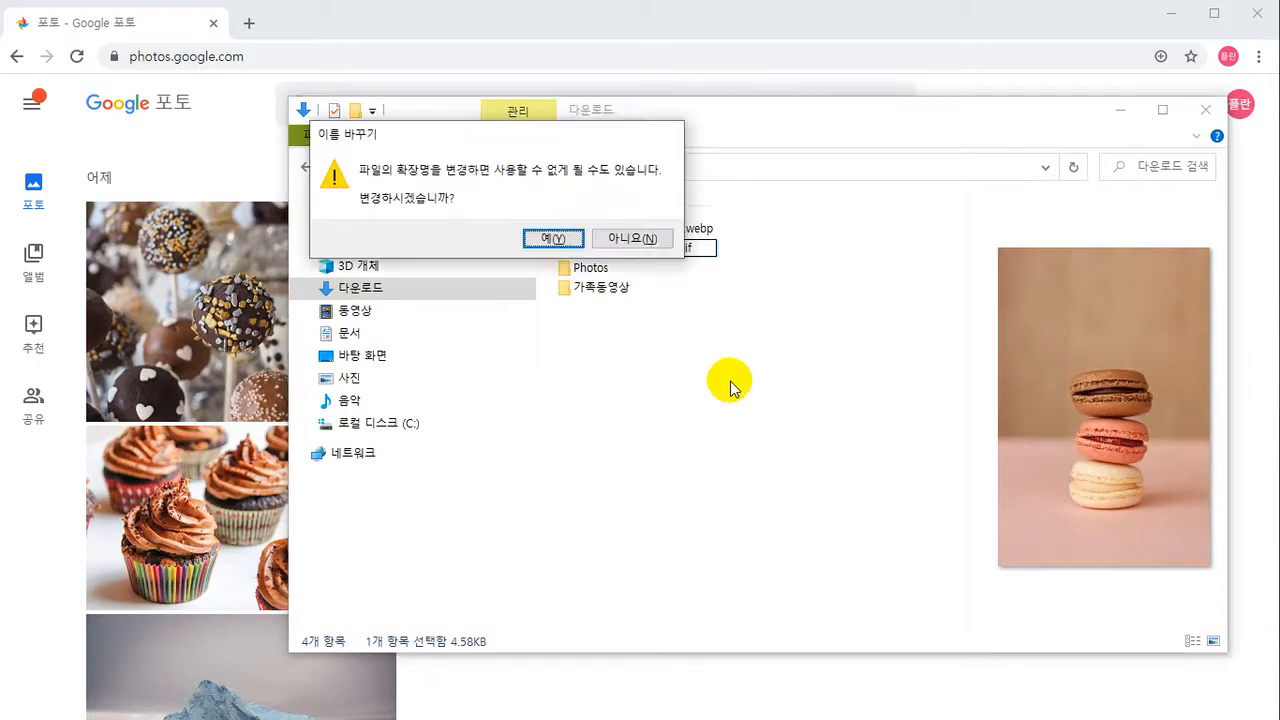
{"action": "left_click", "coordinate": [578, 241]}
Open pastry-731823__340.gif in the FastStone image viewer and quit the viewer
{"action": "left_click", "coordinate": [686, 232]}
{"action": "left_click", "coordinate": [680, 249]}
{"action": "left_click", "coordinate": [663, 251]}
{"action": "left_click", "coordinate": [694, 295]}
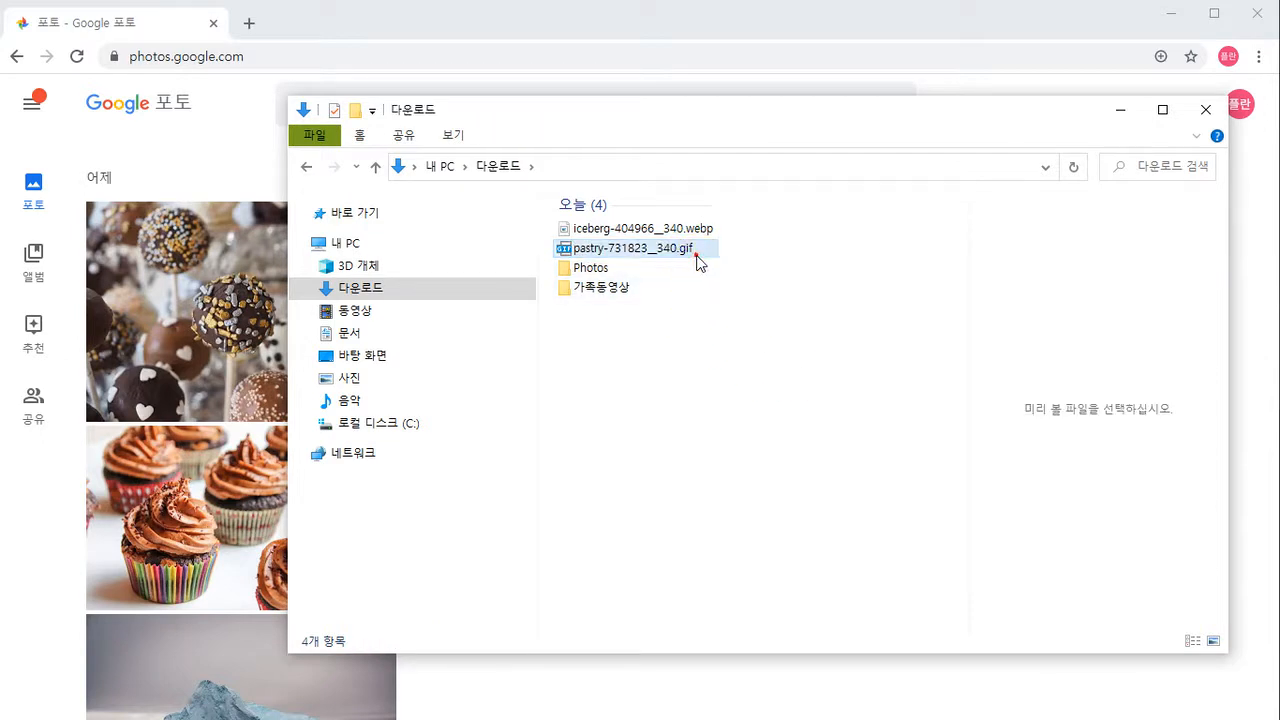
{"action": "left_click", "coordinate": [697, 256]}
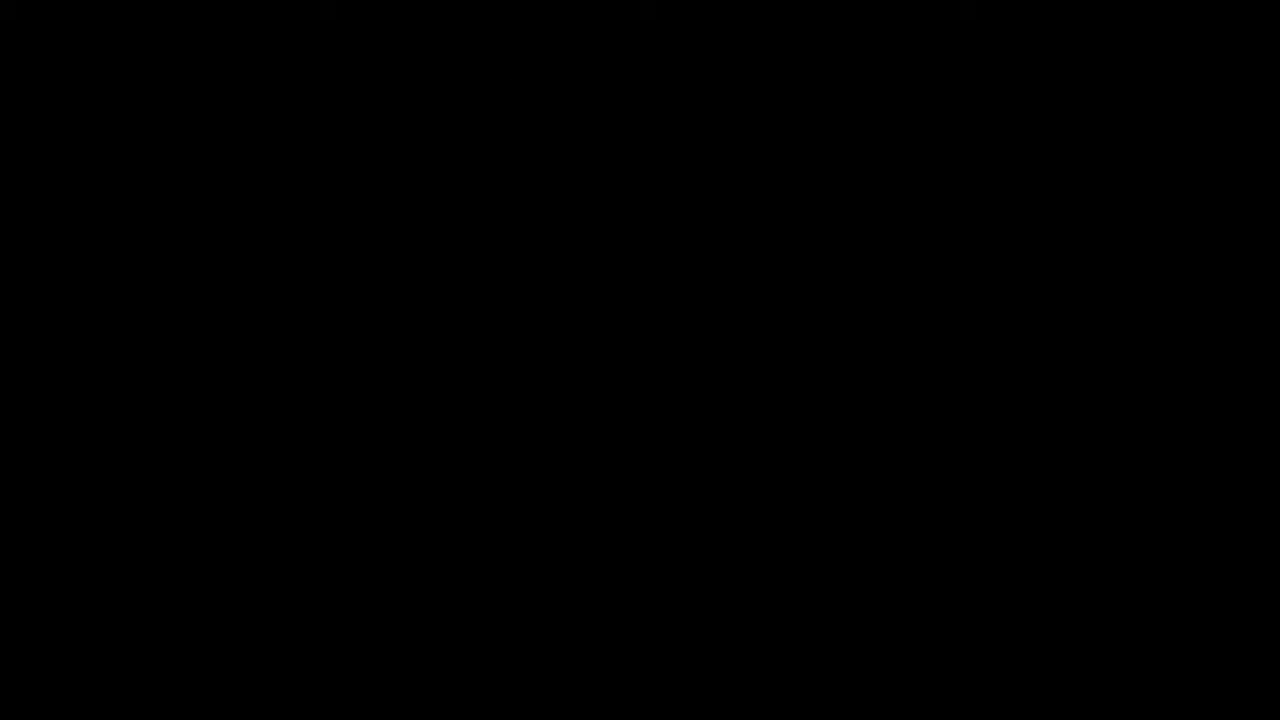
{"action": "key", "text": "Escape"}
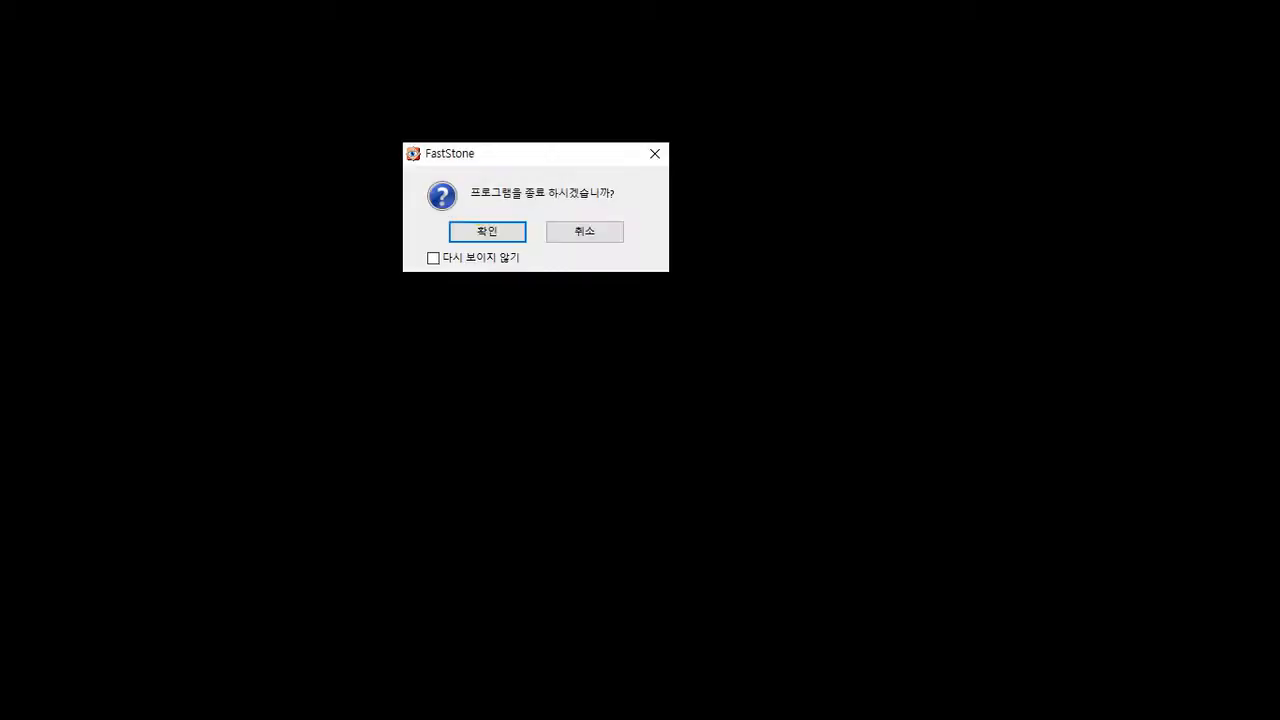
{"action": "left_click", "coordinate": [490, 231]}
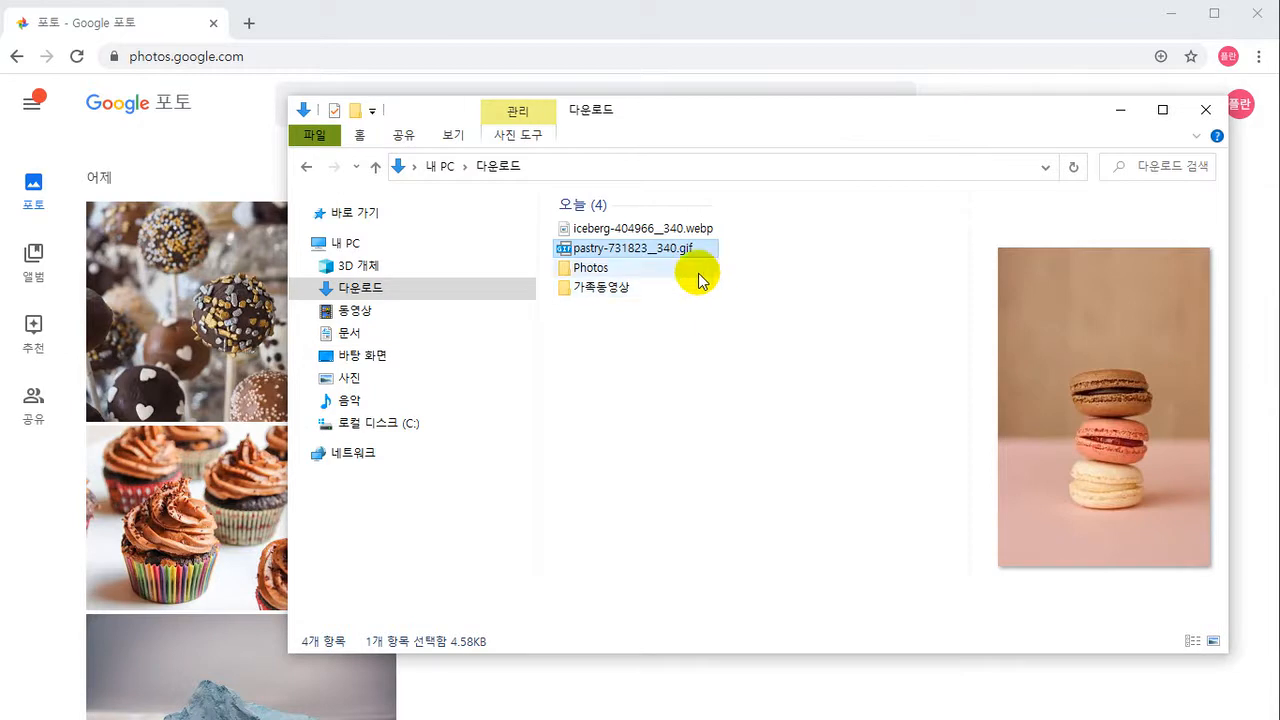
{"action": "left_click", "coordinate": [691, 250]}
{"action": "left_click", "coordinate": [695, 249]}
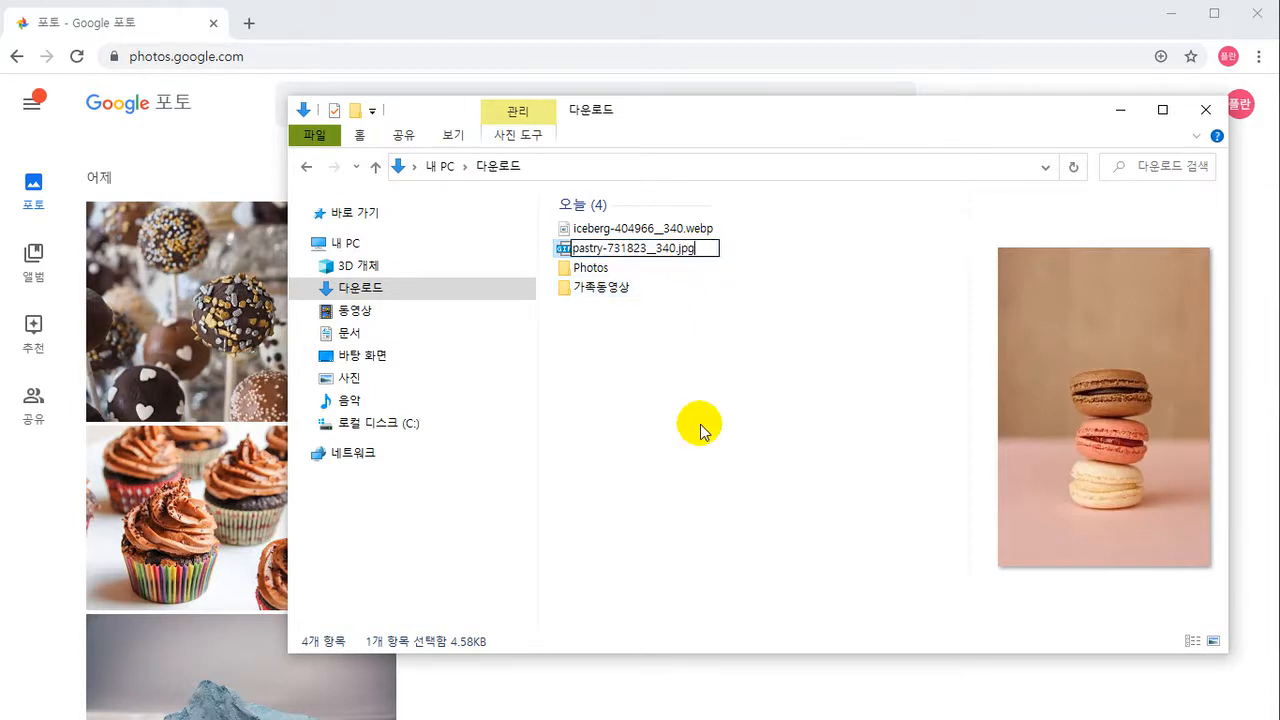
{"action": "key", "text": "Escape"}
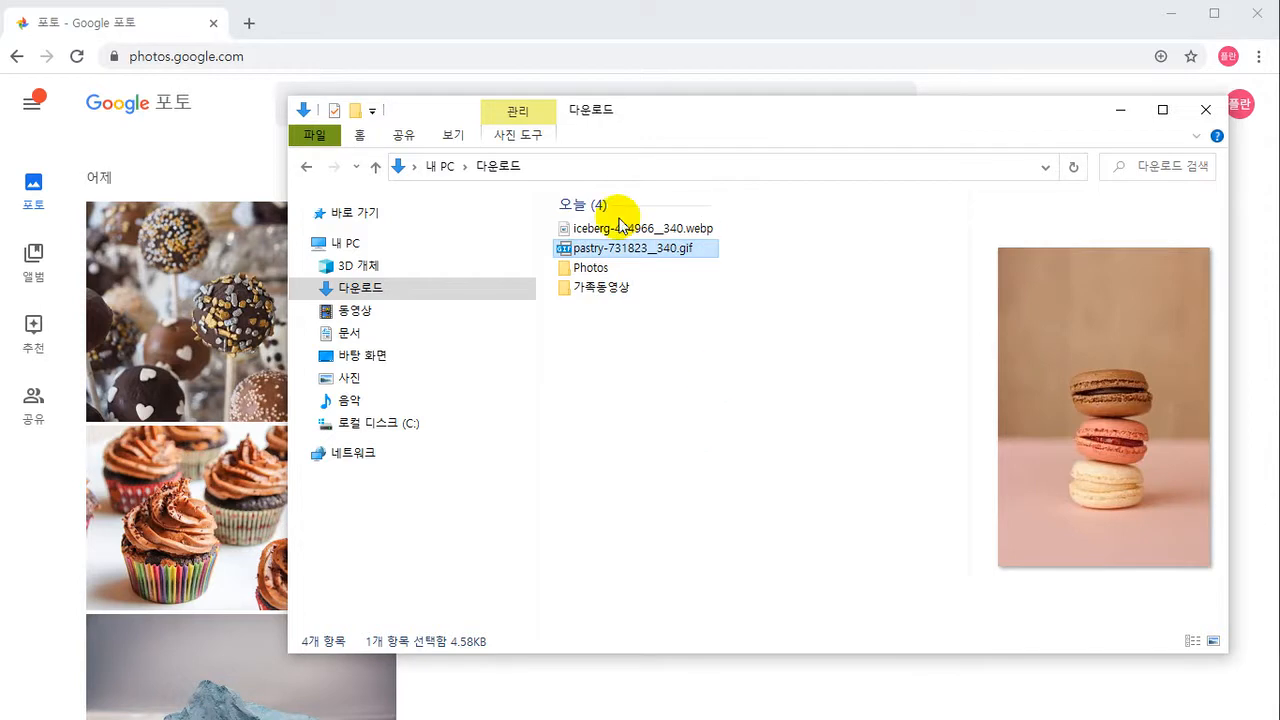
Upload pastry-731823__340.gif from the Downloads folder to Google Photos, dismiss the upload notice and check the library for a duplicate
{"action": "left_click_drag", "start_coordinate": [598, 249], "coordinate": [207, 149]}
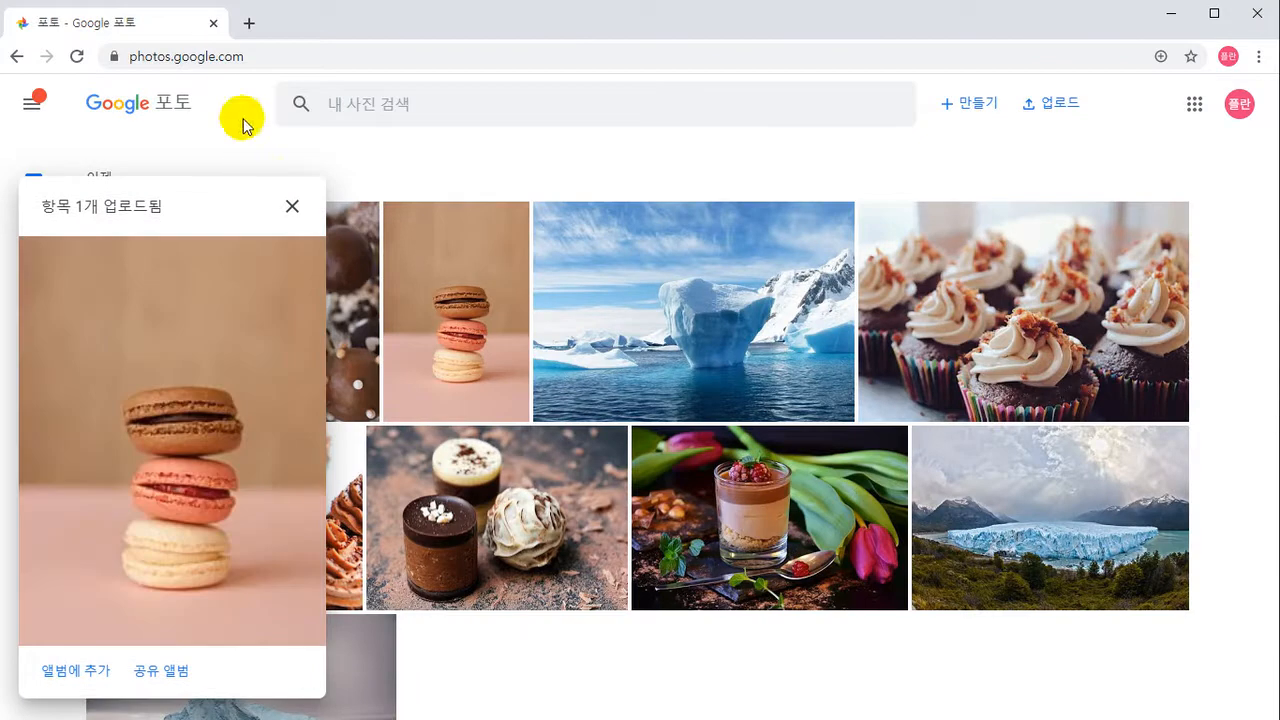
{"action": "left_click", "coordinate": [290, 207]}
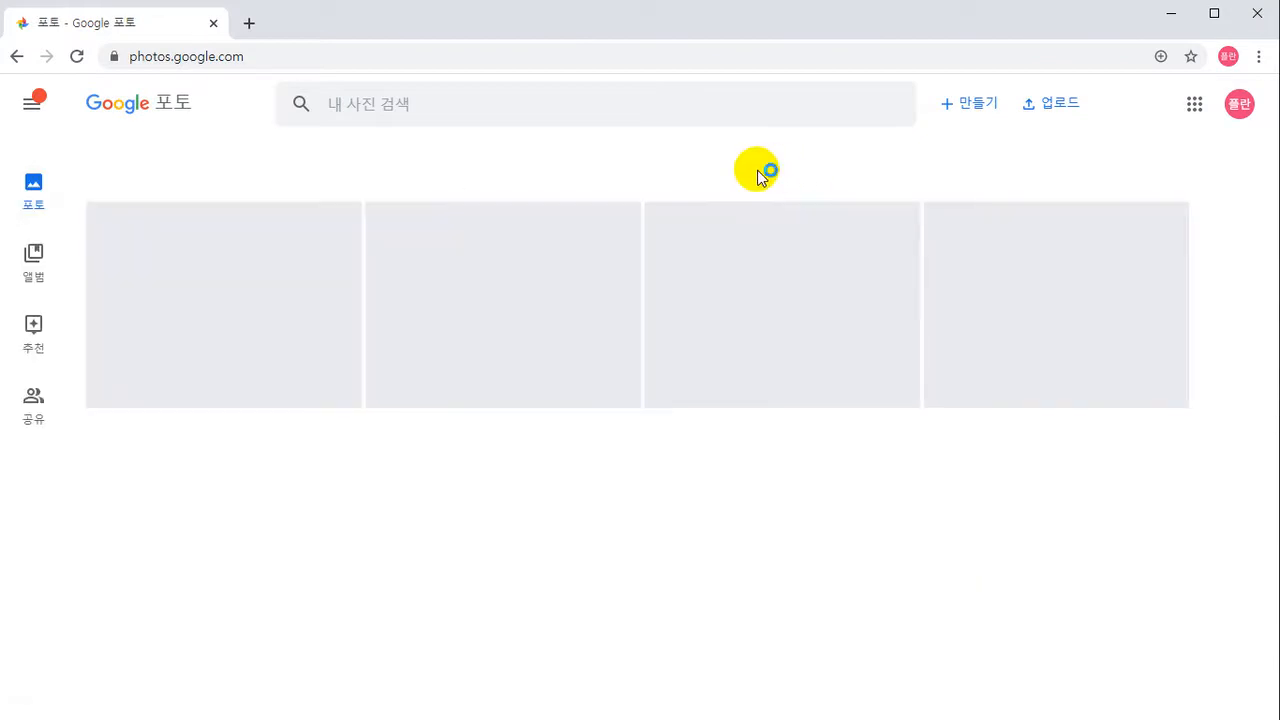
{"action": "key", "text": "alt+Tab"}
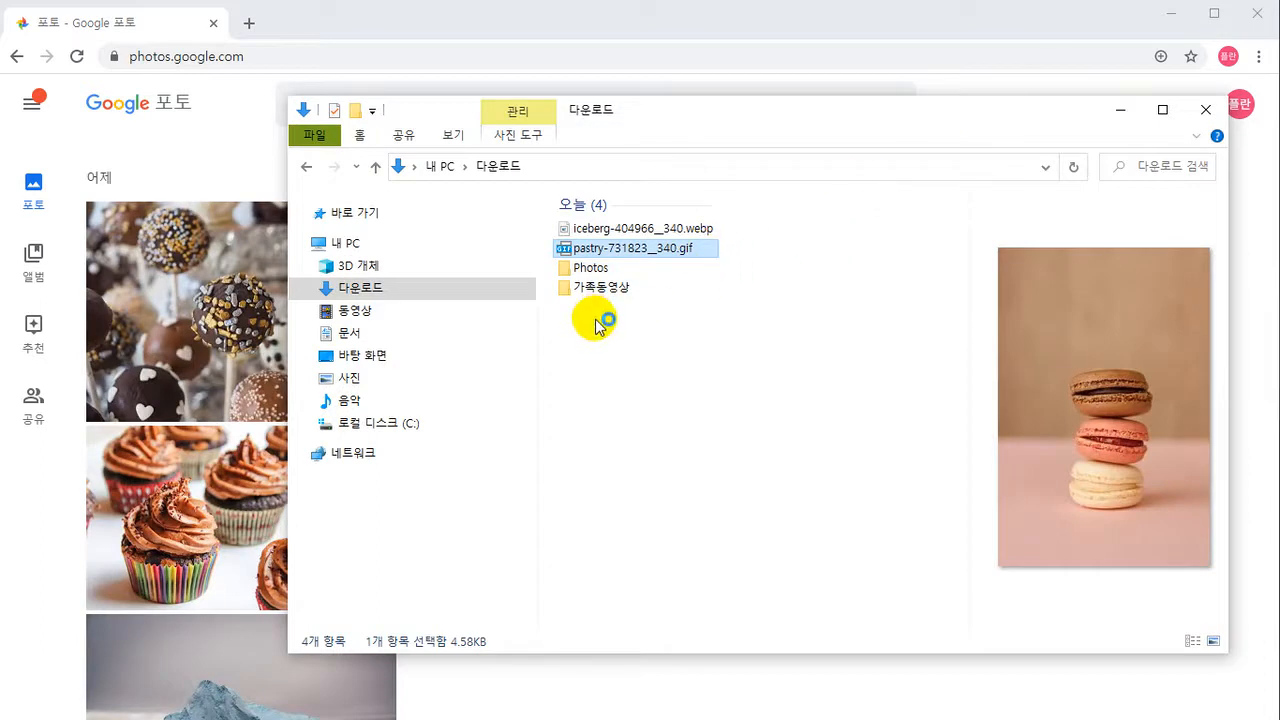
{"action": "left_click", "coordinate": [343, 29]}
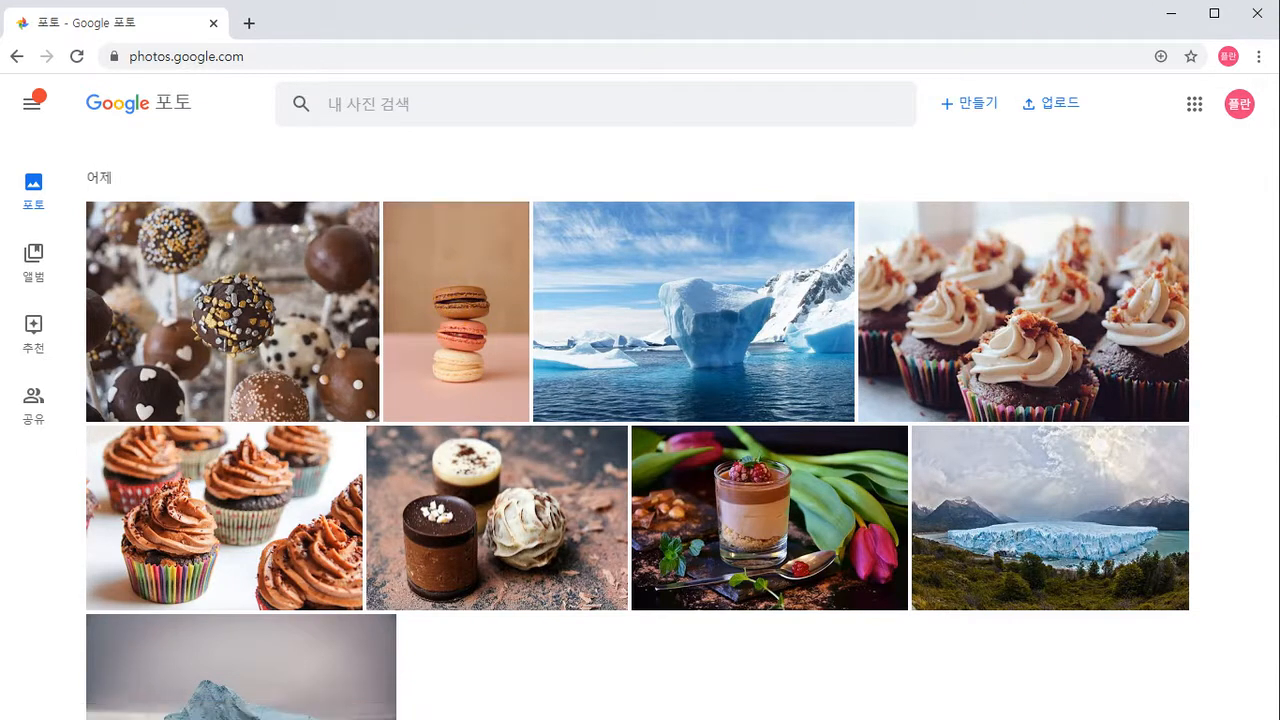
Return to the Downloads folder and preview pastry-731823__340.gif
{"action": "key", "text": "alt+Tab"}
{"action": "left_click", "coordinate": [725, 370]}
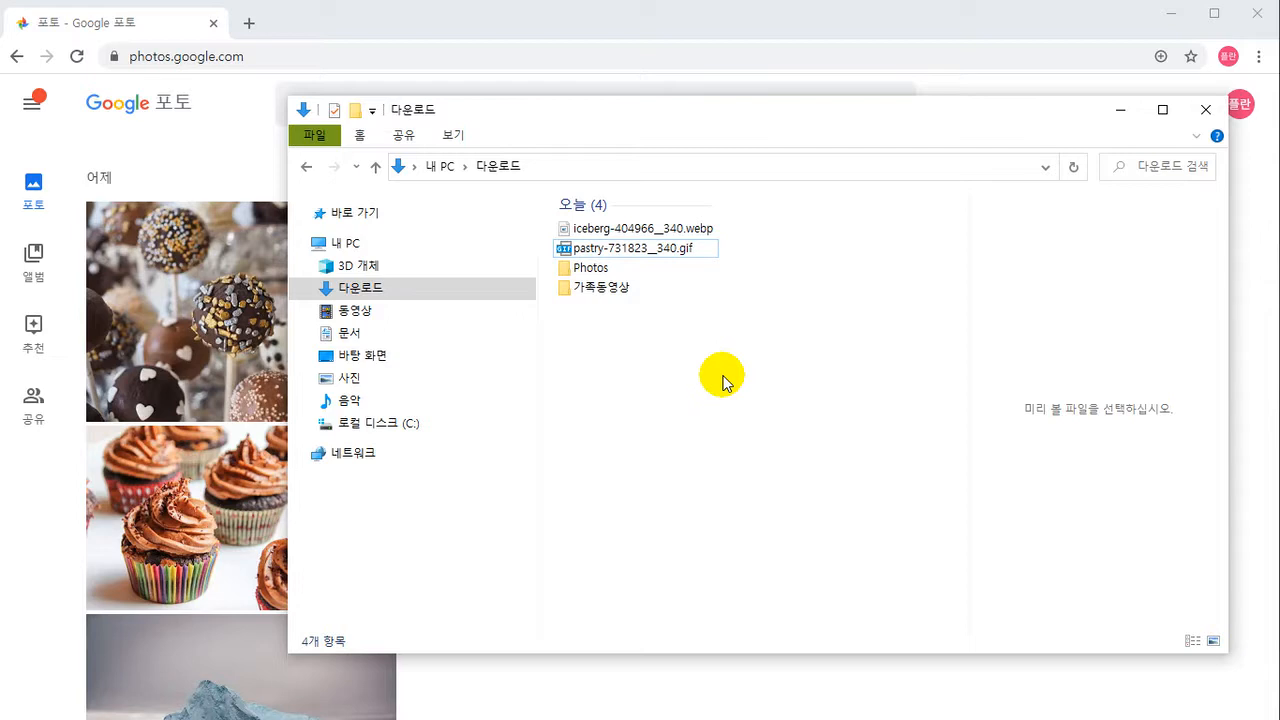
{"action": "left_click", "coordinate": [688, 250]}
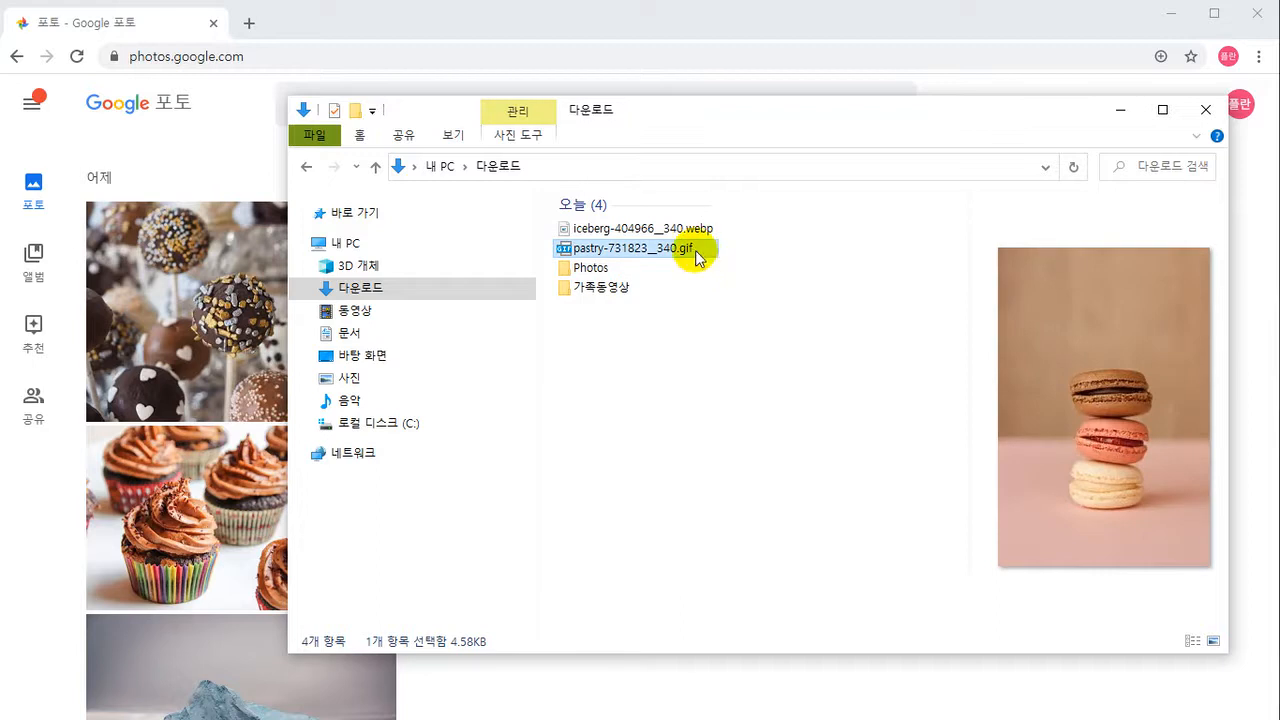
Rename pastry-731823__340.gif to pastry-731823__340.jpg and accept the extension change
{"action": "mouse_move", "coordinate": [686, 251]}
{"action": "left_mouse_down"}
{"action": "mouse_move", "coordinate": [683, 443]}
{"action": "mouse_move", "coordinate": [714, 274]}
{"action": "mouse_move", "coordinate": [697, 255]}
{"action": "left_mouse_up"}
{"action": "right_click", "coordinate": [630, 252]}
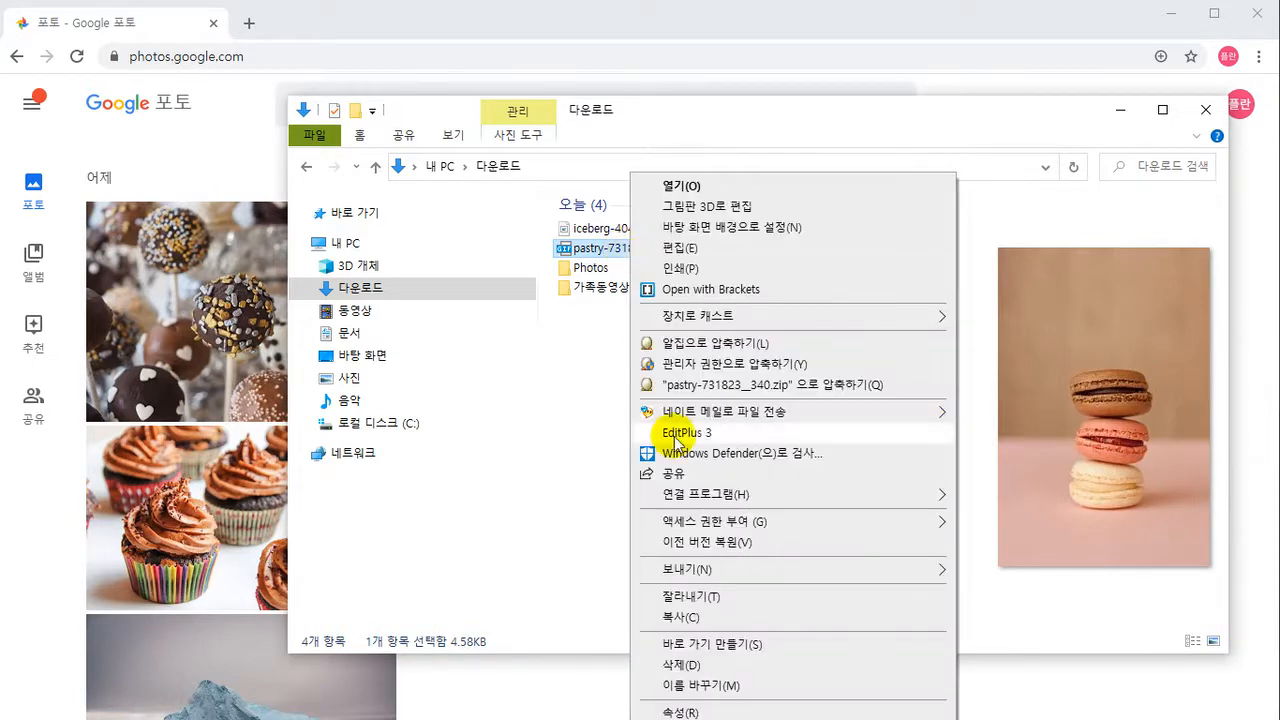
{"action": "left_click", "coordinate": [698, 684]}
{"action": "key", "text": "End"}
{"action": "key", "text": "BackSpace"}
{"action": "key", "text": "BackSpace"}
{"action": "key", "text": "BackSpace"}
{"action": "type", "text": "jpg"}
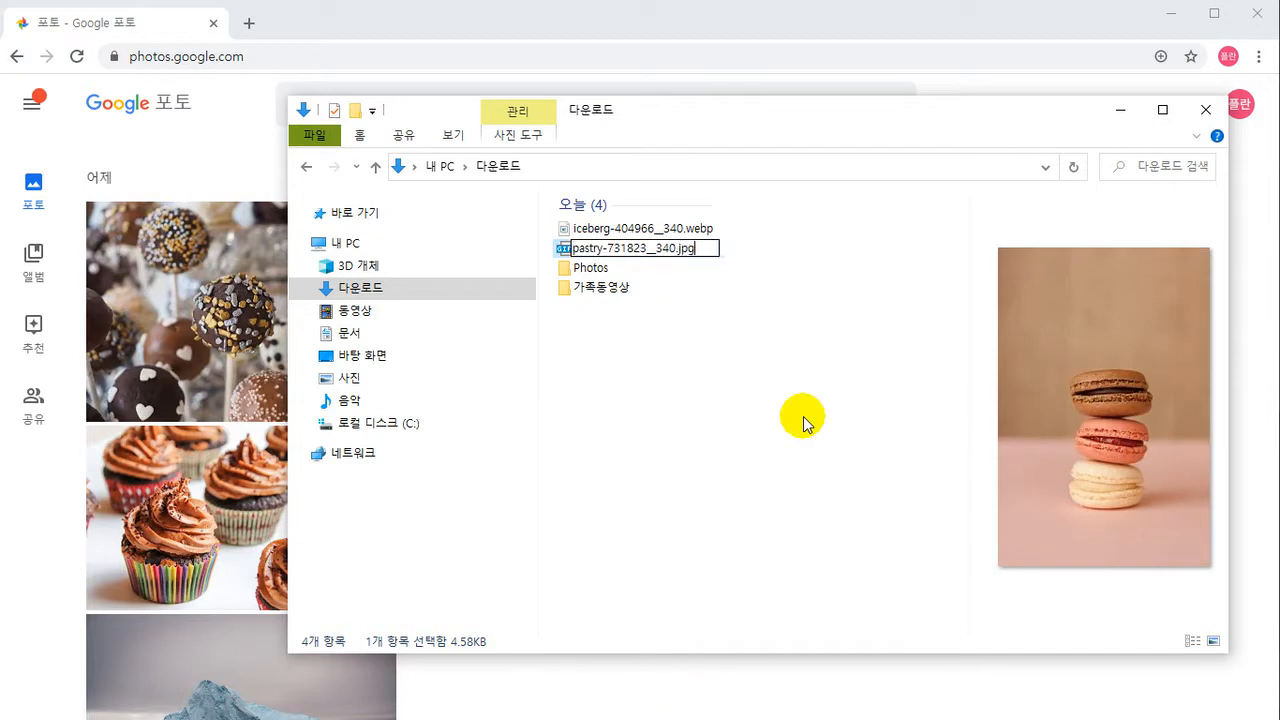
{"action": "key", "text": "Return"}
{"action": "left_click", "coordinate": [544, 238]}
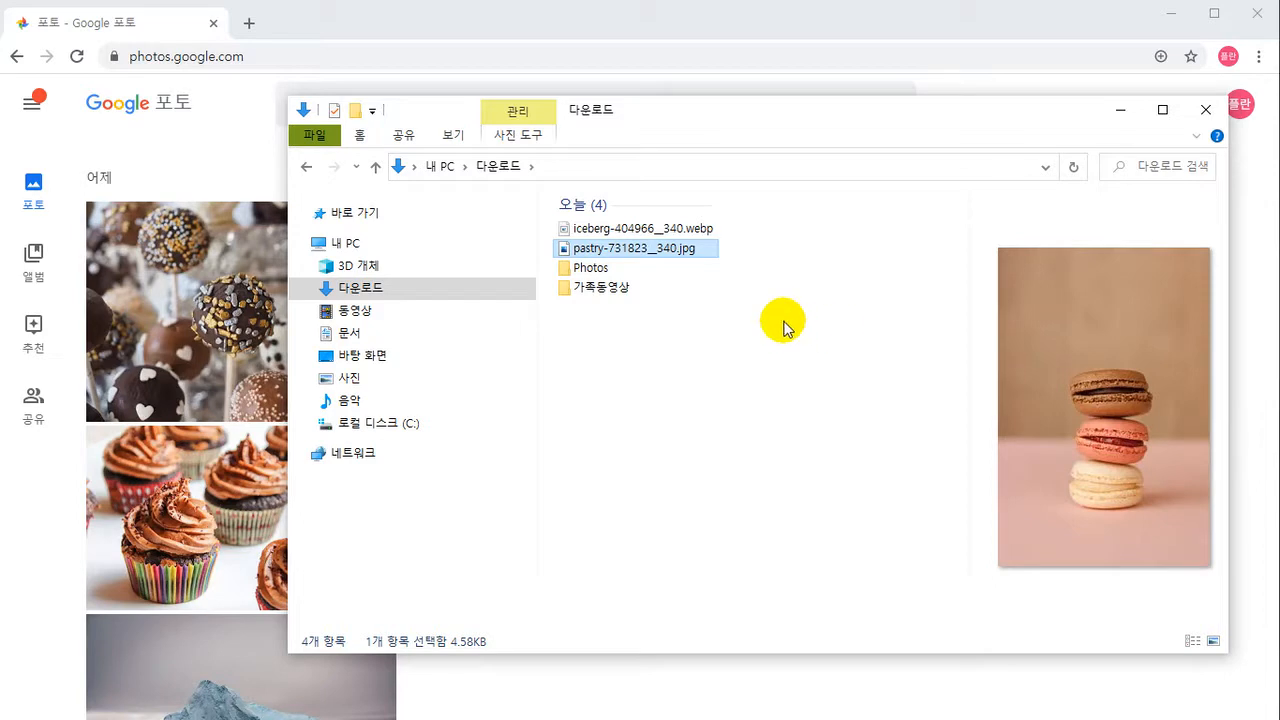
Change the extension of the iceberg-404966__340 webp picture to jpg and accept the extension change
{"action": "left_click", "coordinate": [668, 236]}
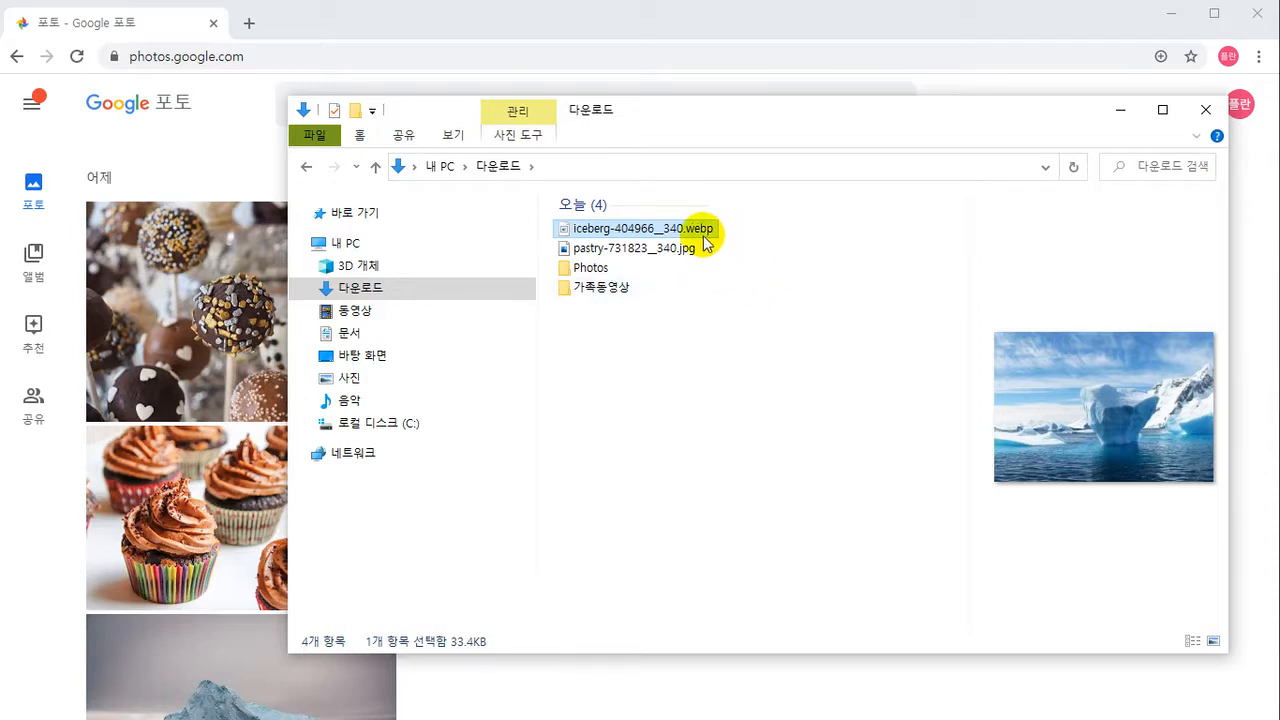
{"action": "left_click", "coordinate": [686, 249]}
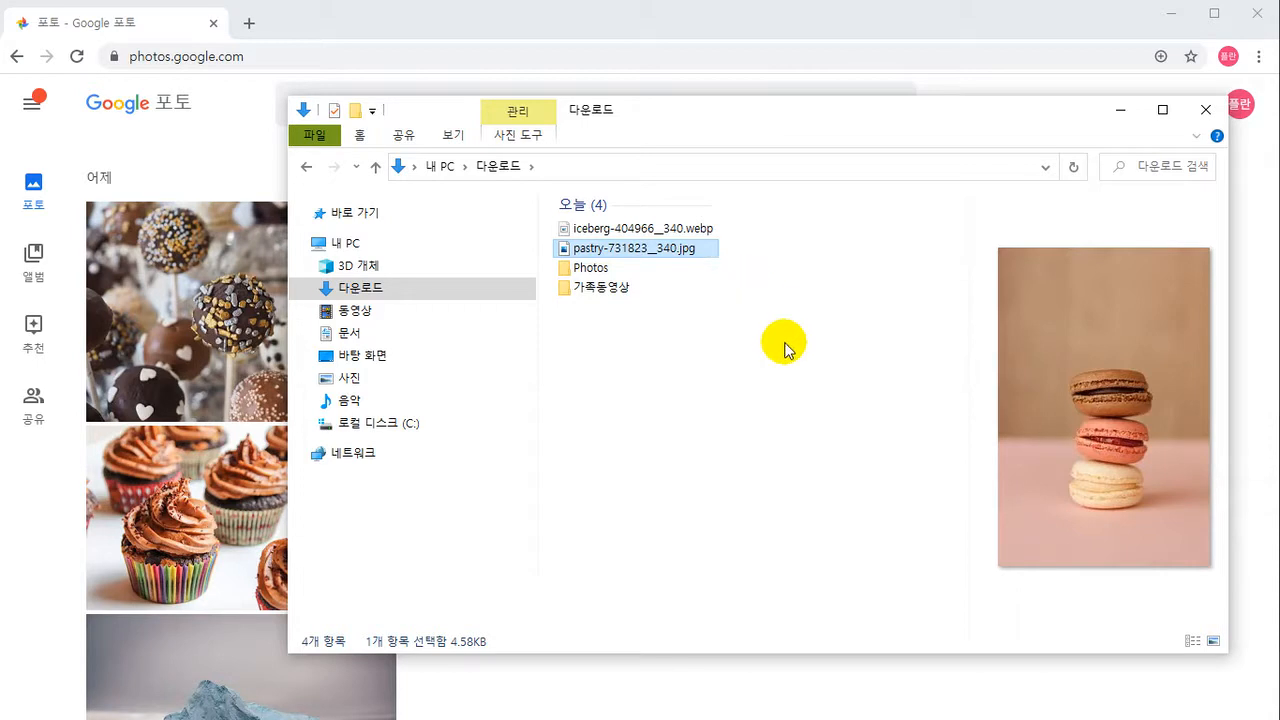
{"action": "left_click", "coordinate": [714, 231]}
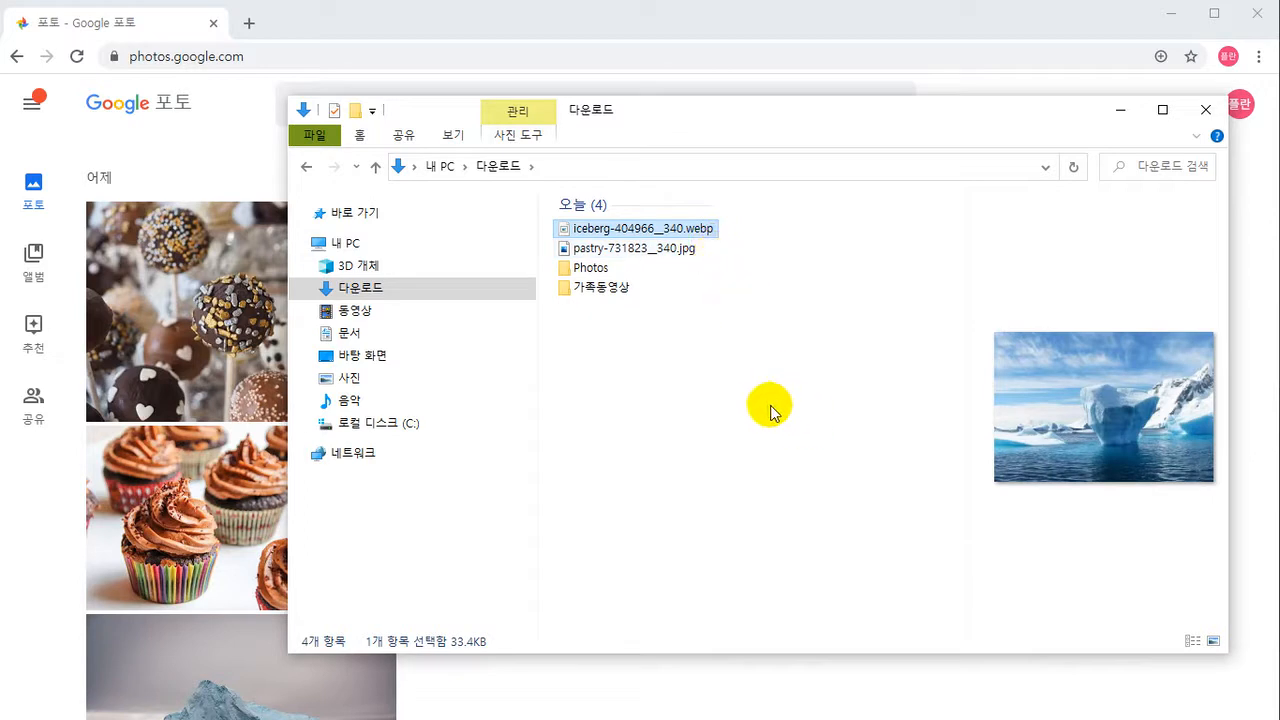
{"action": "left_click", "coordinate": [691, 250]}
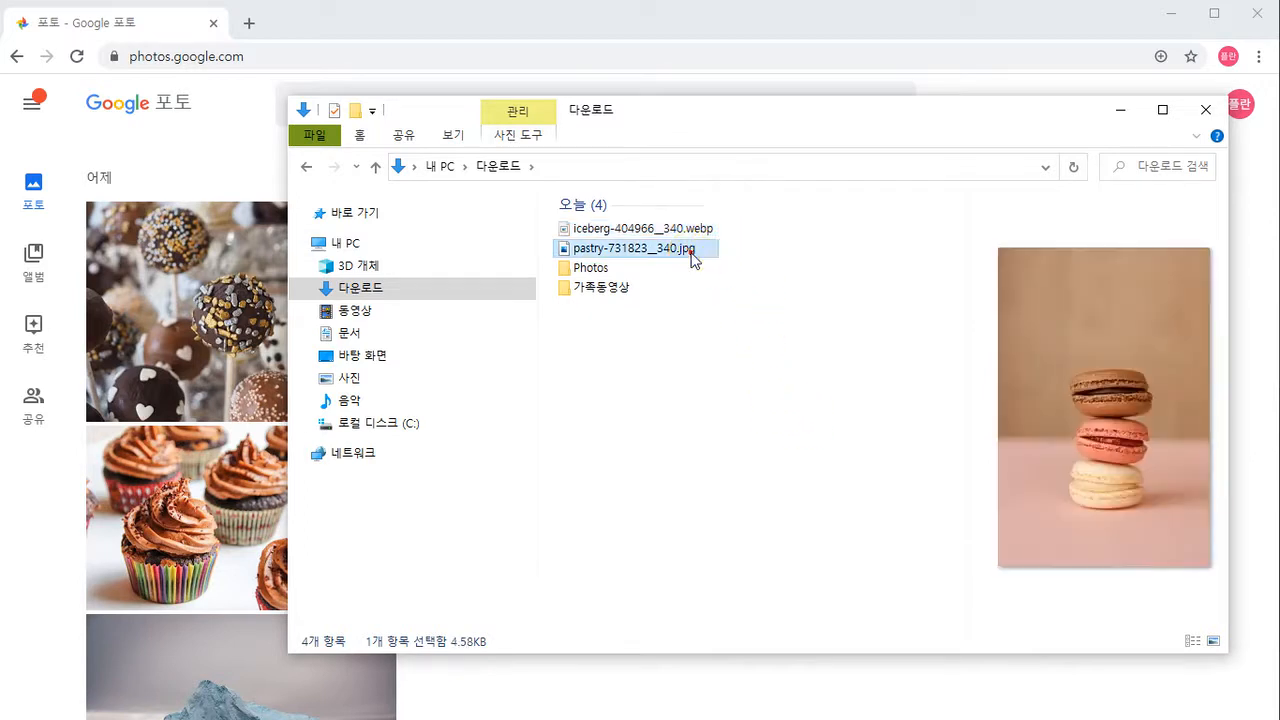
{"action": "left_click", "coordinate": [700, 228]}
{"action": "left_click", "coordinate": [699, 228]}
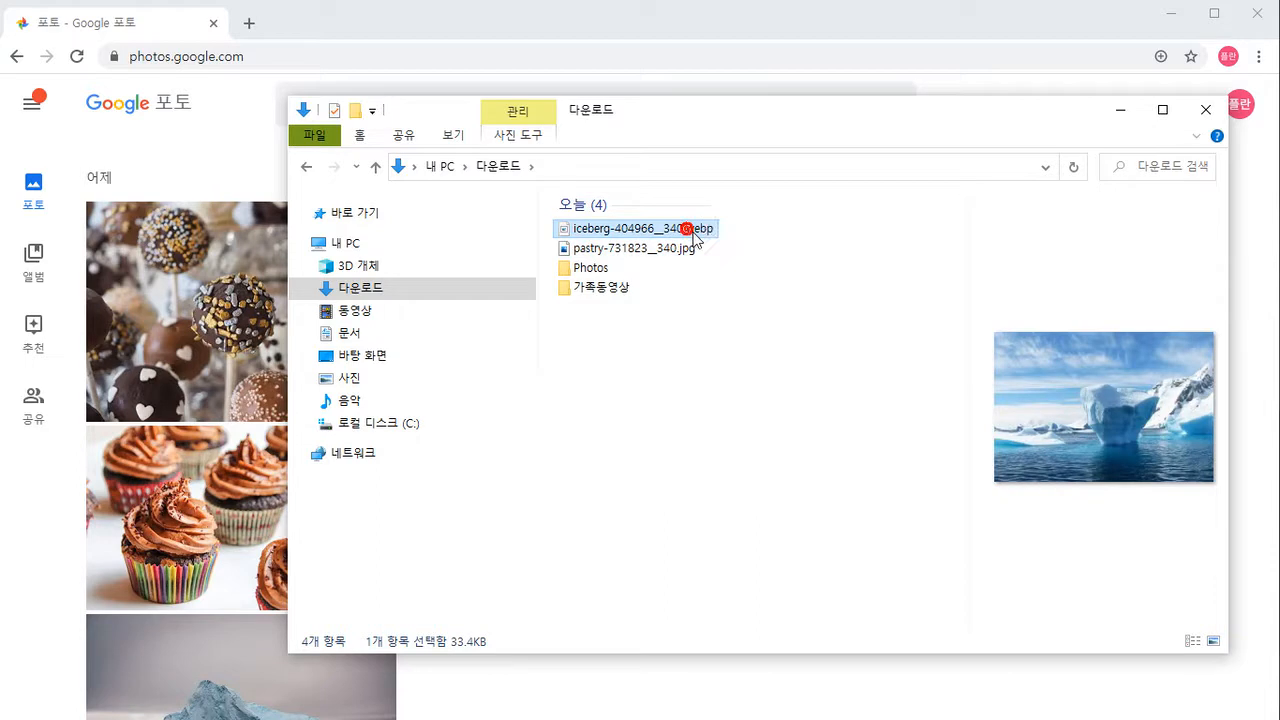
{"action": "left_click_drag", "start_coordinate": [688, 228], "coordinate": [830, 363]}
{"action": "type", "text": "jpg"}
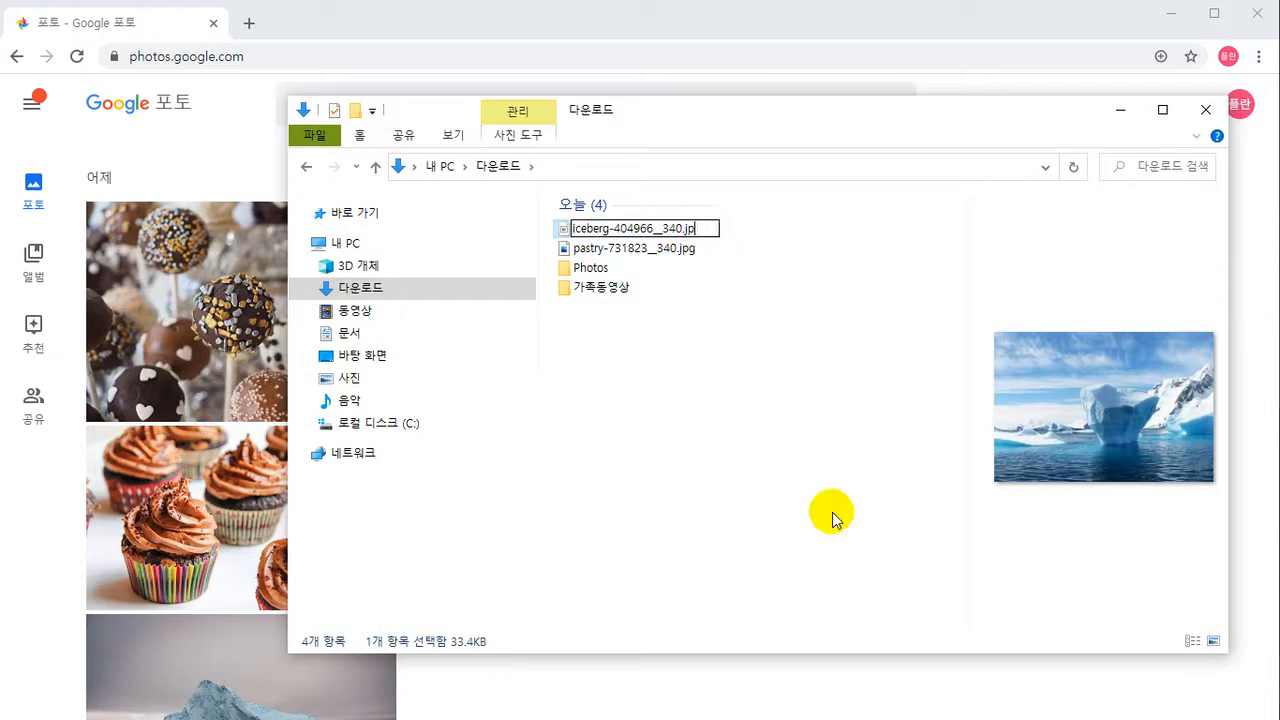
{"action": "key", "text": "Return"}
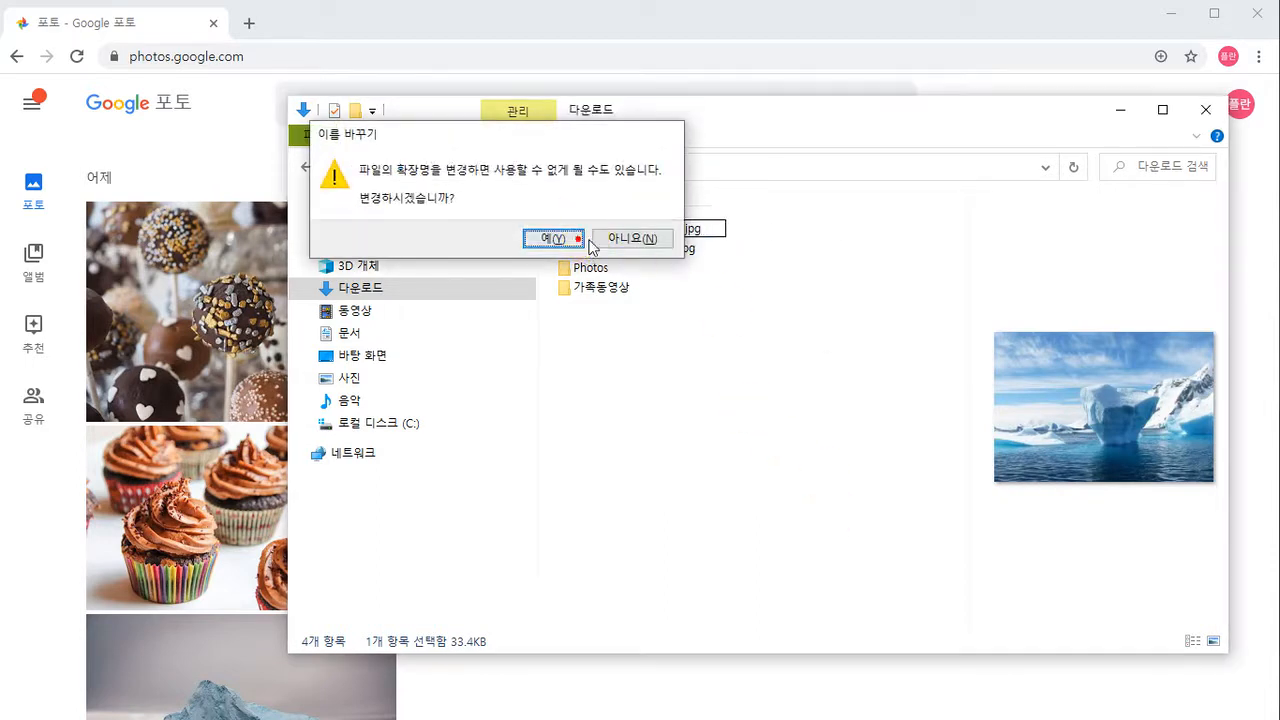
{"action": "left_click", "coordinate": [548, 240]}
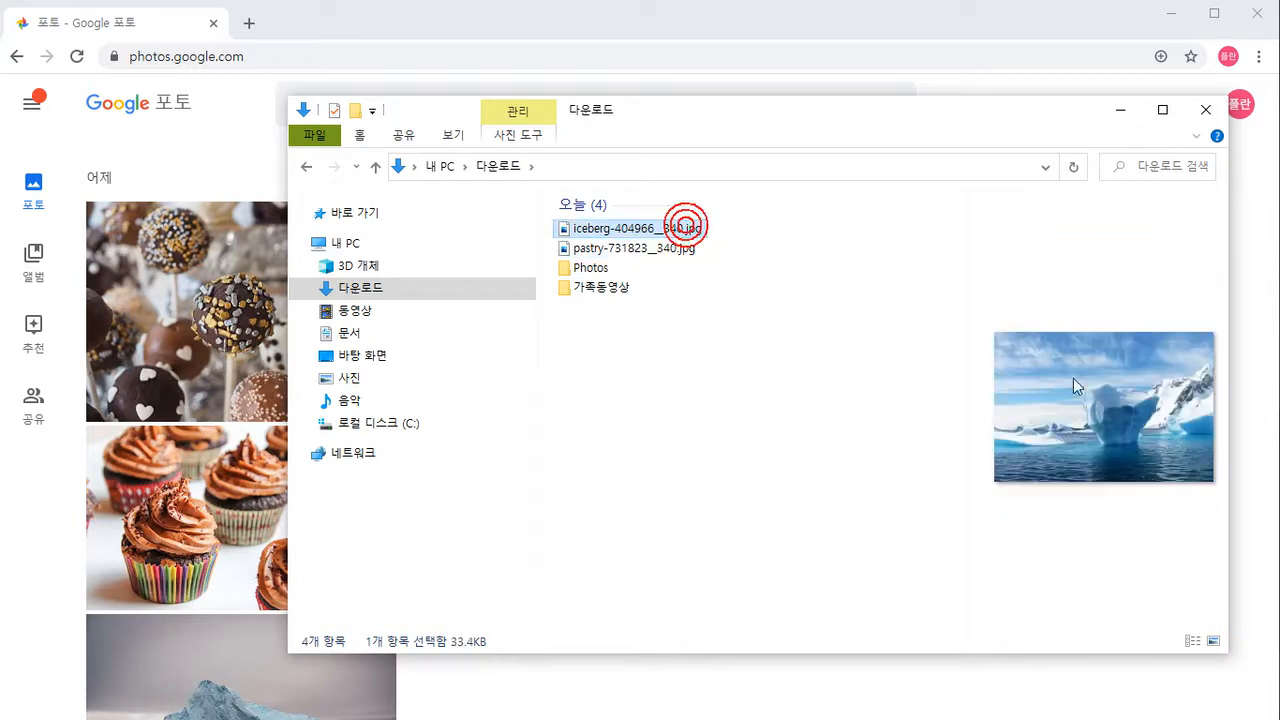
Open iceberg-404966__340.jpg in the image viewer, reposition the viewer window to inspect it, and close the viewer
{"action": "double_click", "coordinate": [692, 229]}
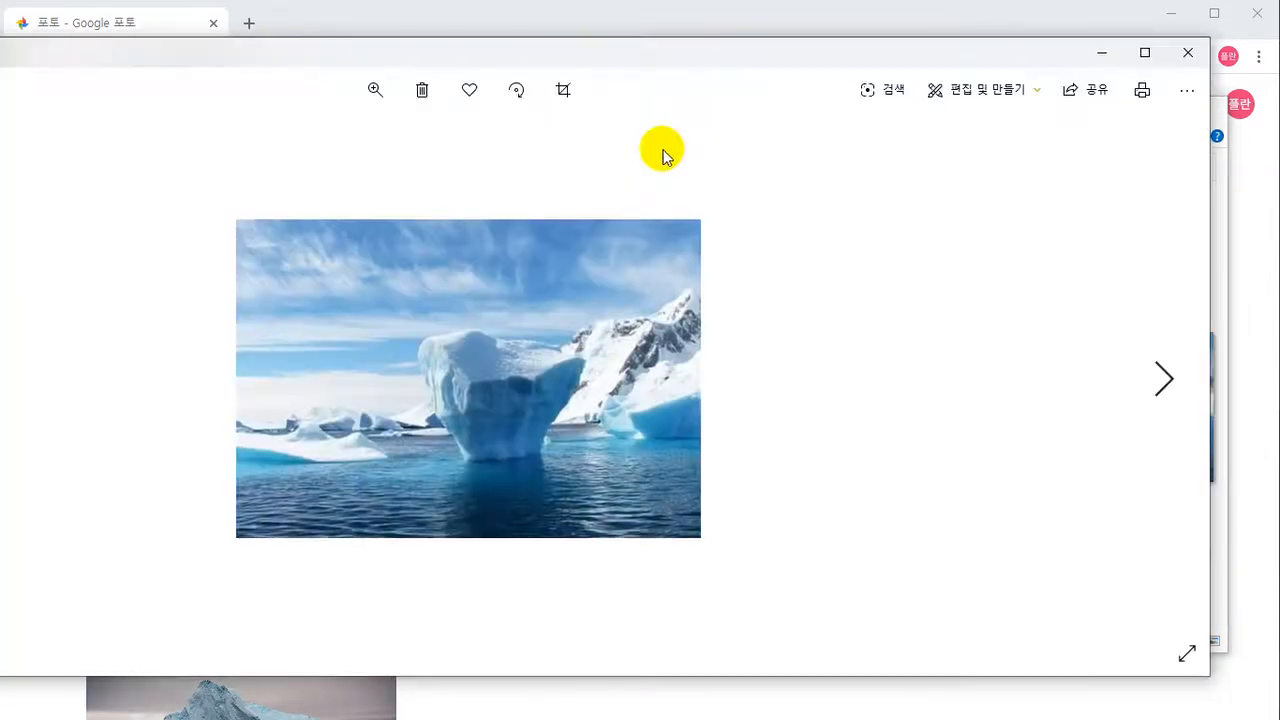
{"action": "left_click_drag", "start_coordinate": [452, 50], "coordinate": [693, 67]}
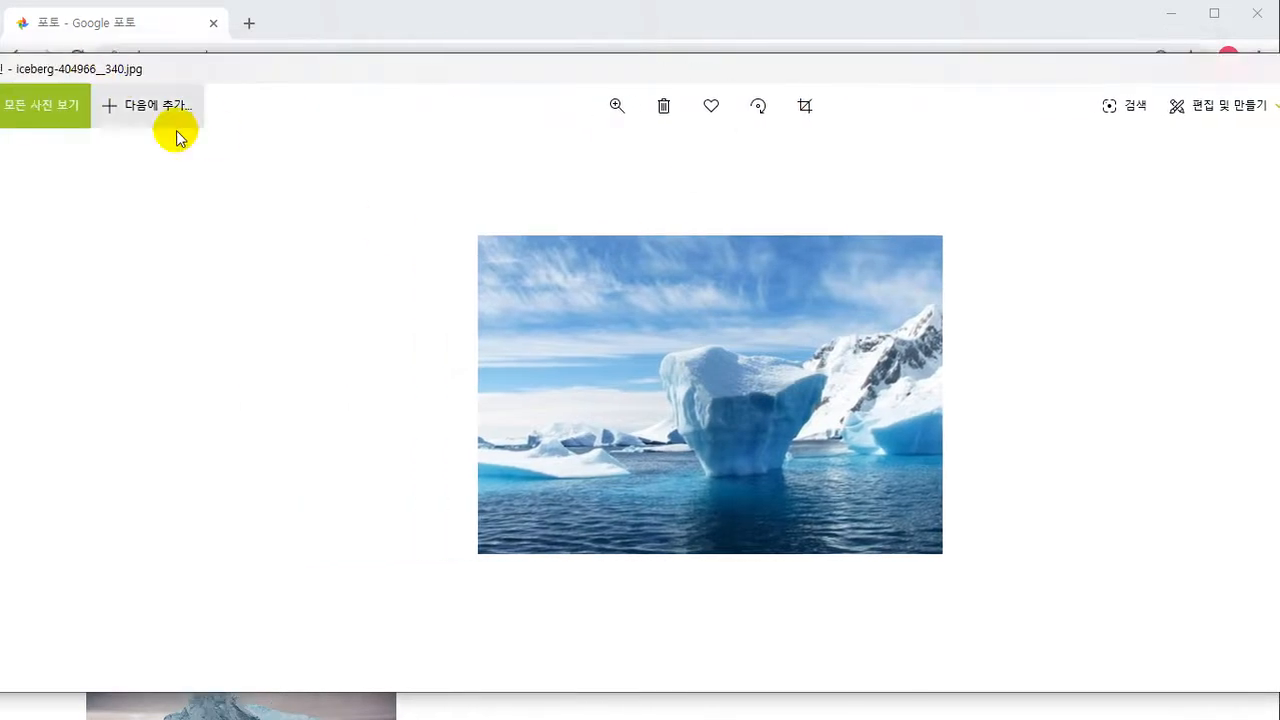
{"action": "left_click_drag", "start_coordinate": [1247, 75], "coordinate": [1084, 75]}
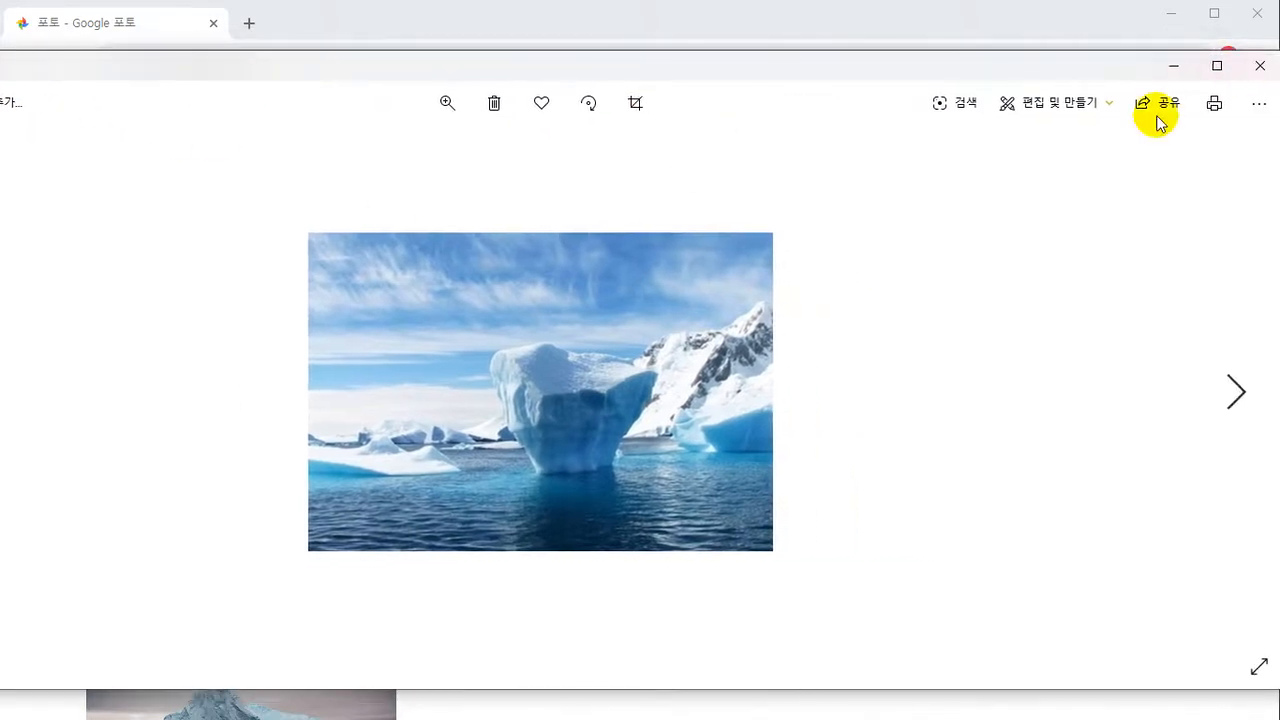
{"action": "left_click_drag", "start_coordinate": [1279, 246], "coordinate": [880, 246]}
{"action": "left_click_drag", "start_coordinate": [675, 66], "coordinate": [933, 69]}
{"action": "left_click", "coordinate": [1113, 68]}
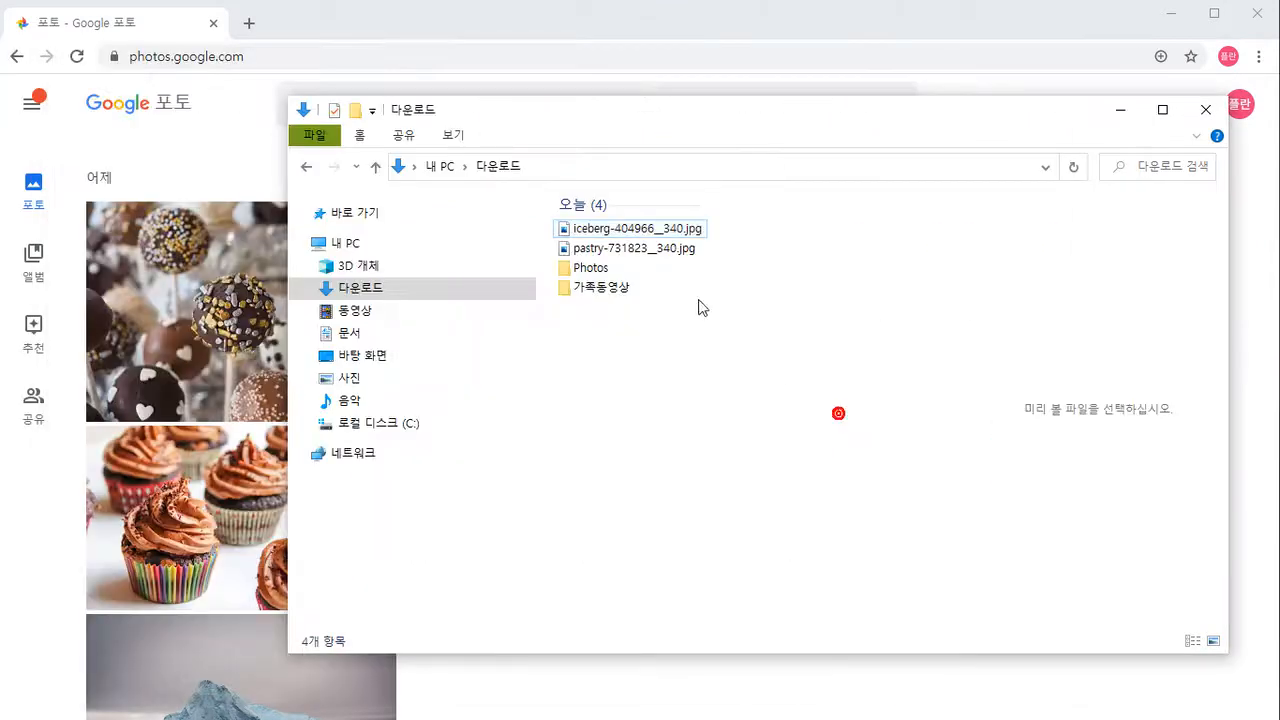
Compare the pictures in the Photos folder, including a preview of iceberg-404966__340.webp, with those in the Google Photos library
{"action": "left_click", "coordinate": [601, 18]}
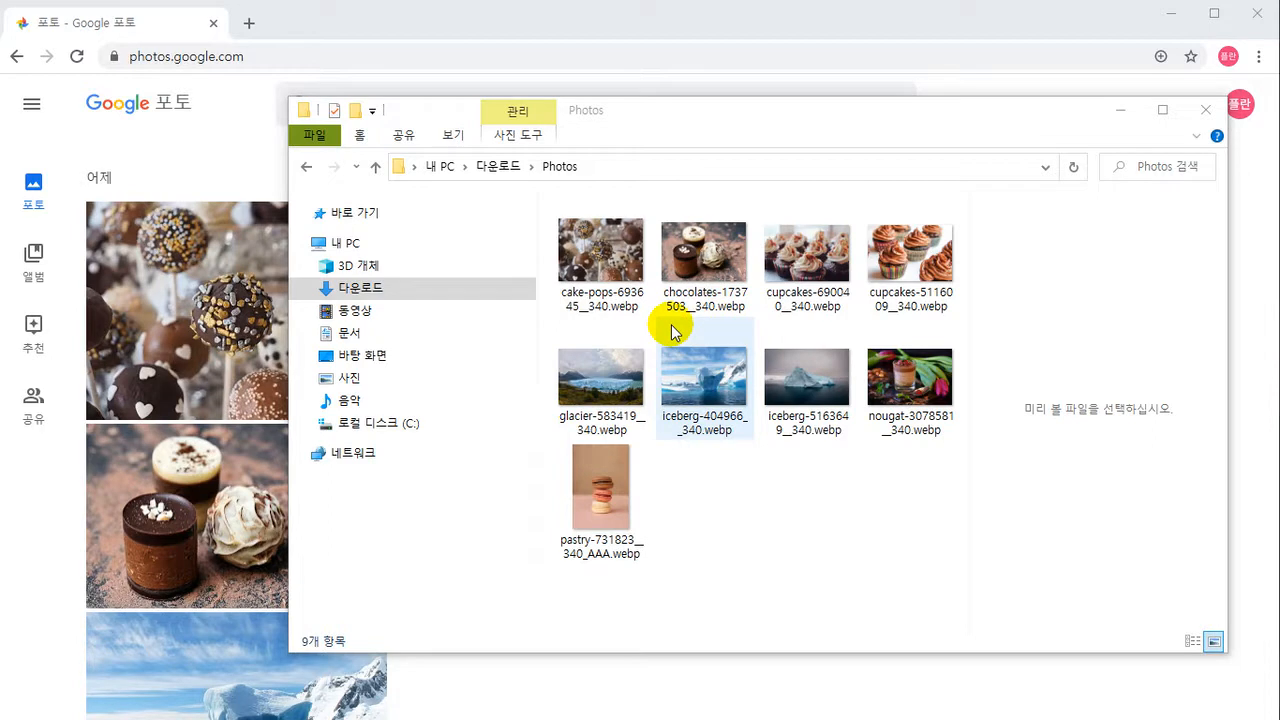
{"action": "left_click", "coordinate": [325, 30]}
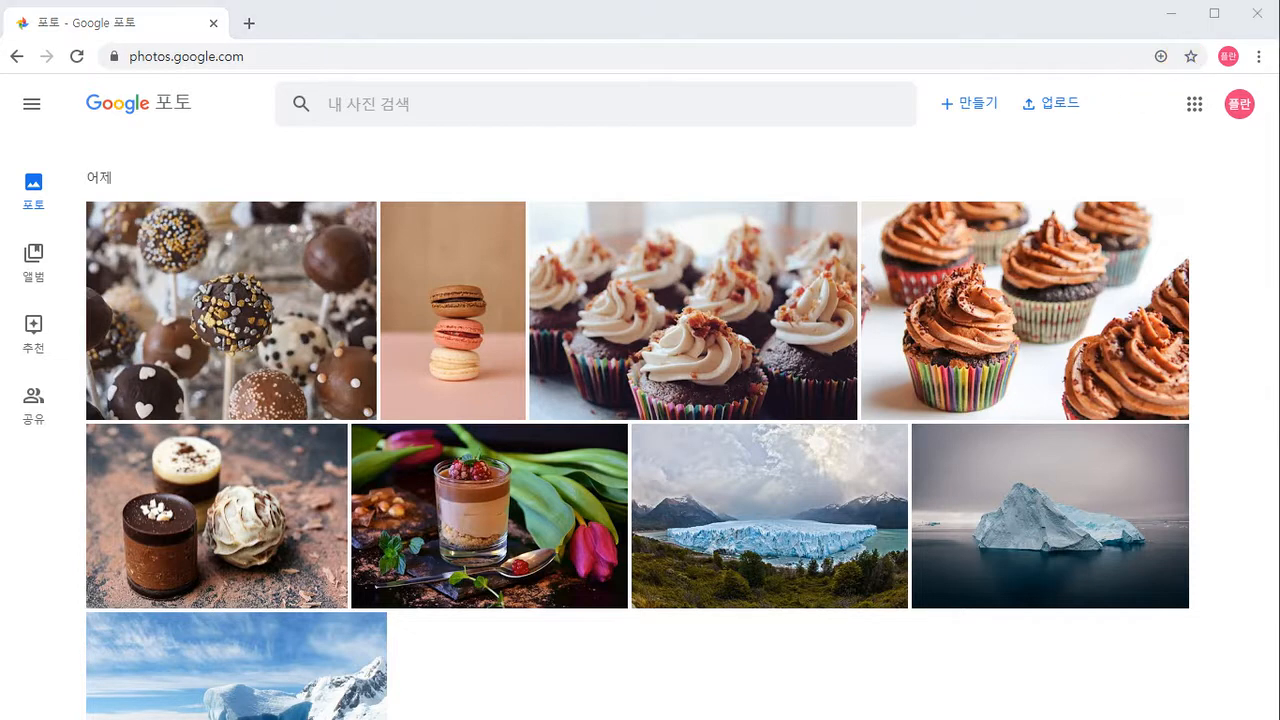
{"action": "key", "text": "alt+Tab"}
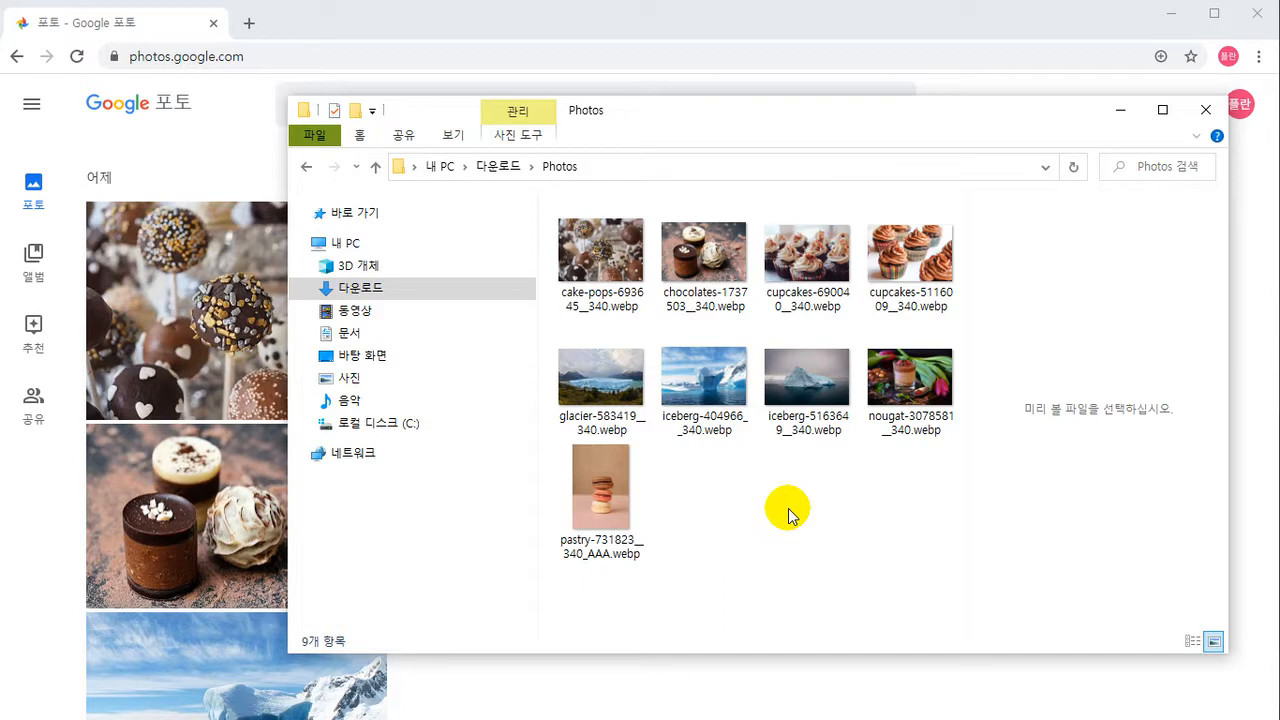
{"action": "left_click", "coordinate": [699, 417]}
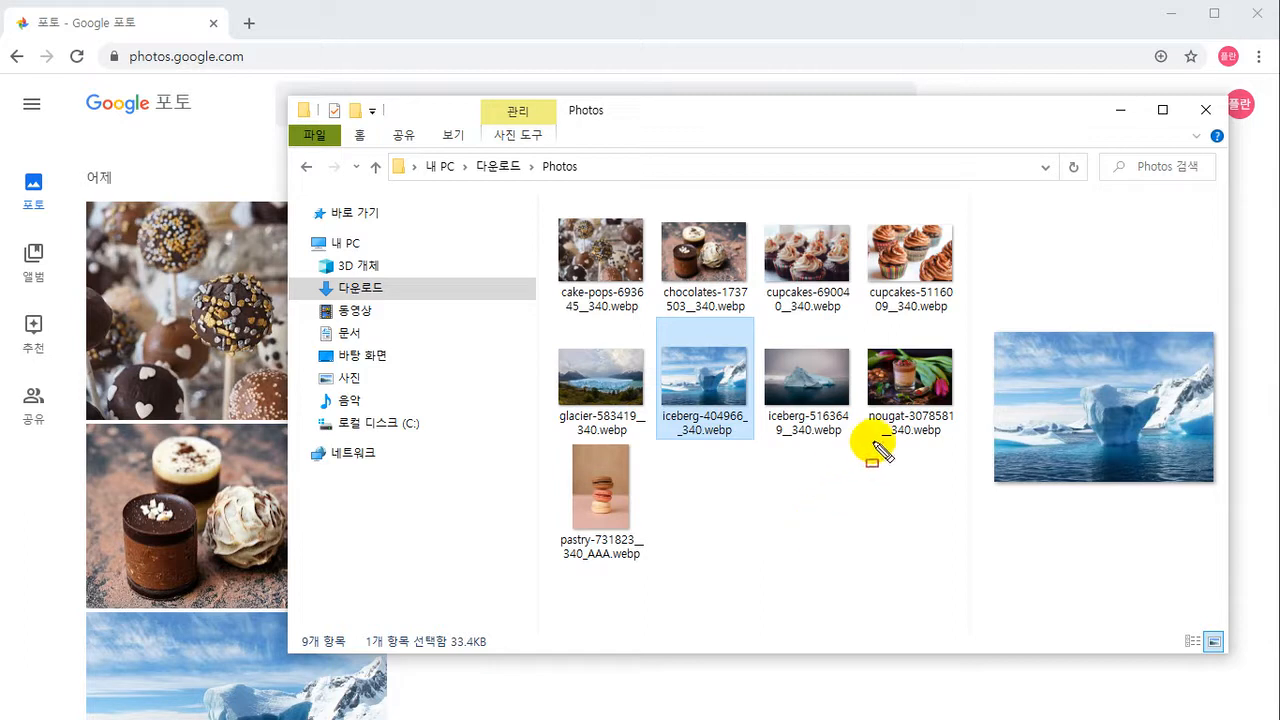
{"action": "mouse_move", "coordinate": [866, 561]}
{"action": "left_mouse_down"}
{"action": "mouse_move", "coordinate": [779, 501]}
{"action": "mouse_move", "coordinate": [744, 452]}
{"action": "left_mouse_up"}
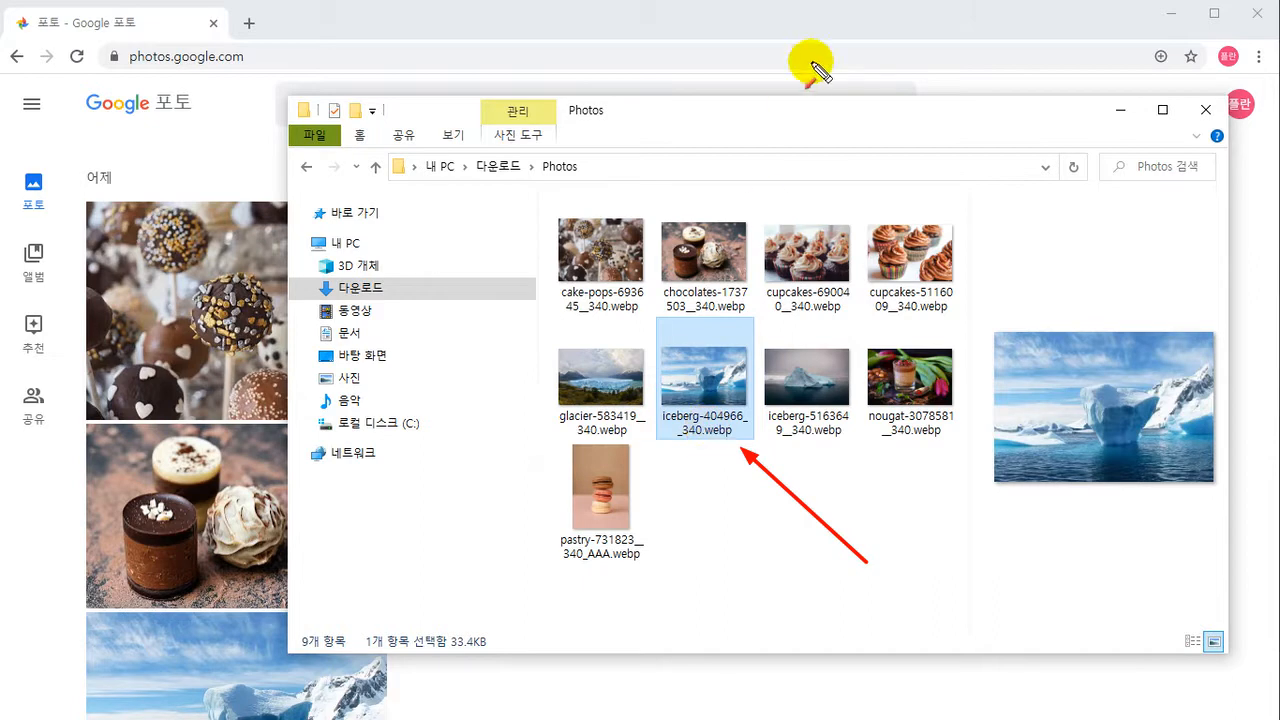
{"action": "left_click", "coordinate": [814, 25]}
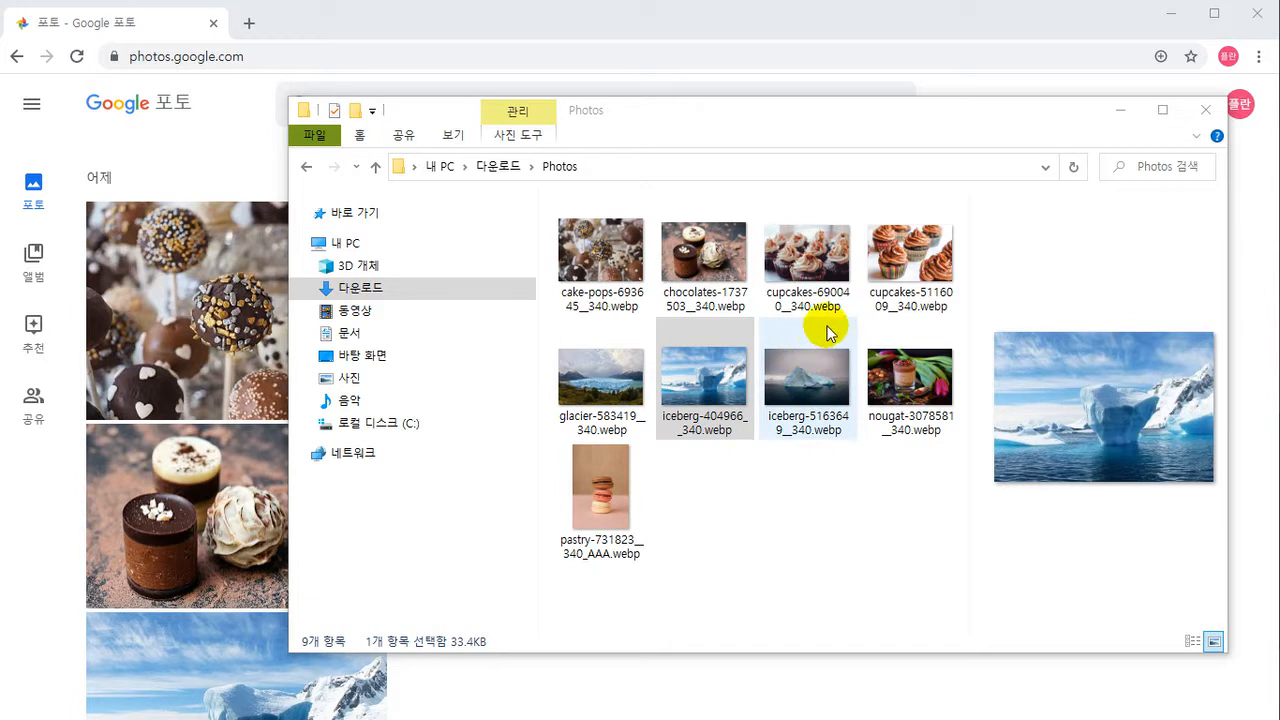
{"action": "left_click", "coordinate": [790, 18]}
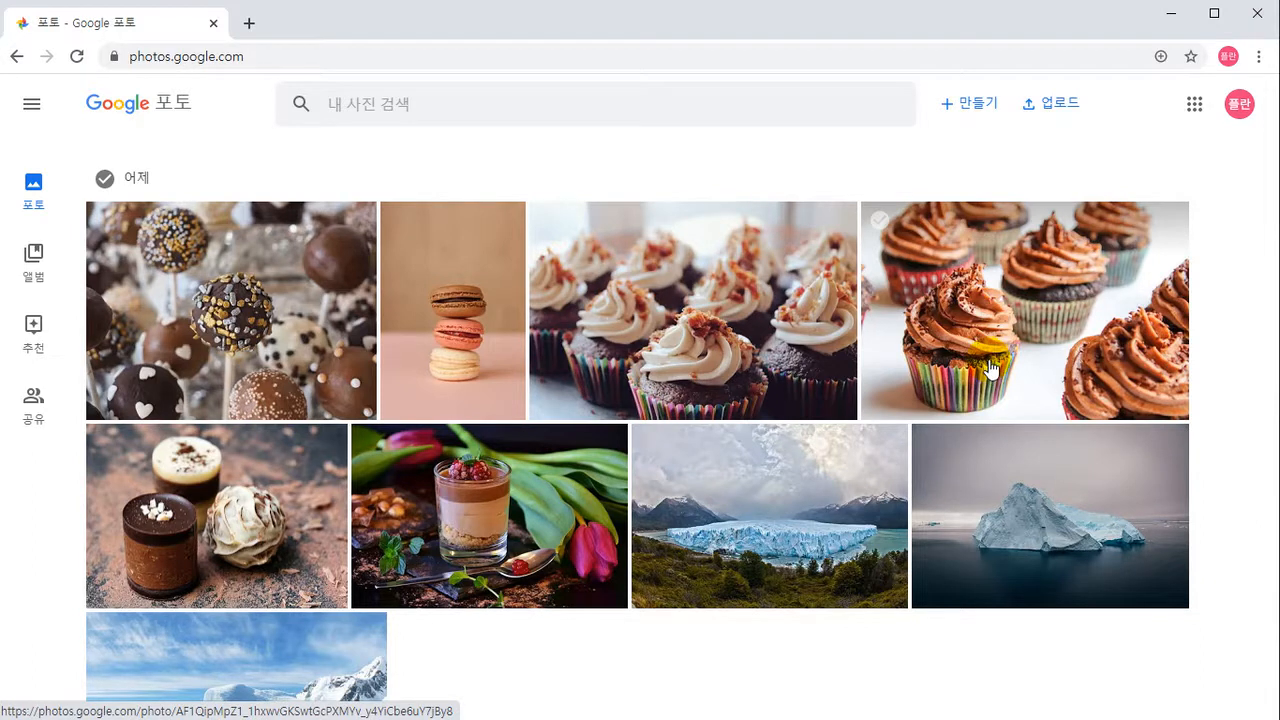
{"action": "key", "text": "alt+Tab"}
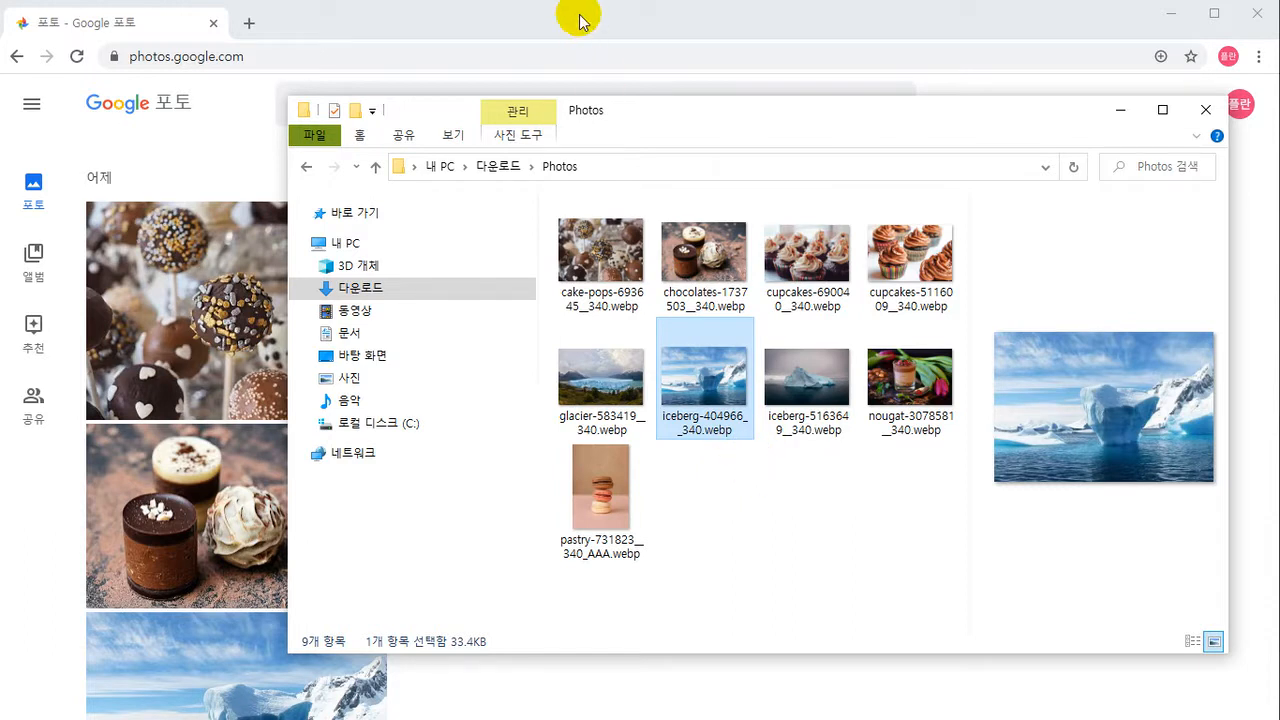
{"action": "left_click", "coordinate": [683, 33]}
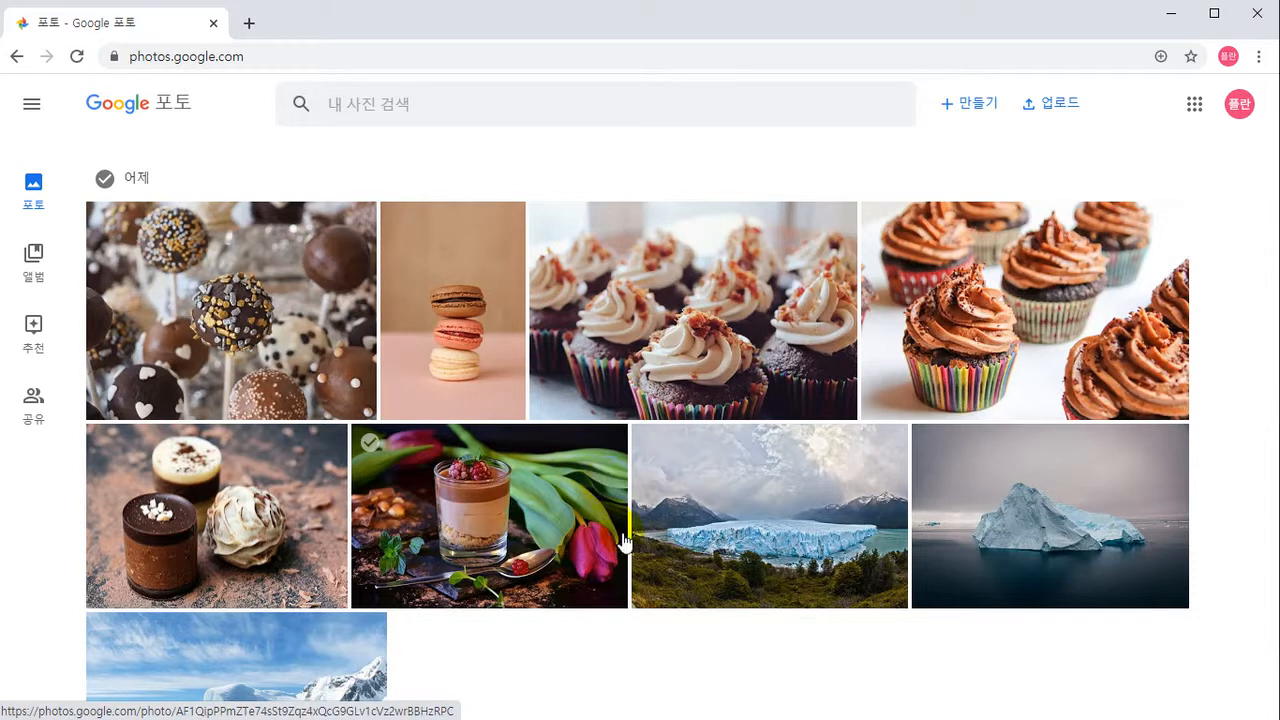
{"action": "left_click", "coordinate": [957, 564]}
{"action": "scroll", "coordinate": [966, 554], "scroll_direction": "down", "scroll_amount": 1}
{"action": "scroll", "coordinate": [971, 556], "scroll_direction": "up", "scroll_amount": 1}
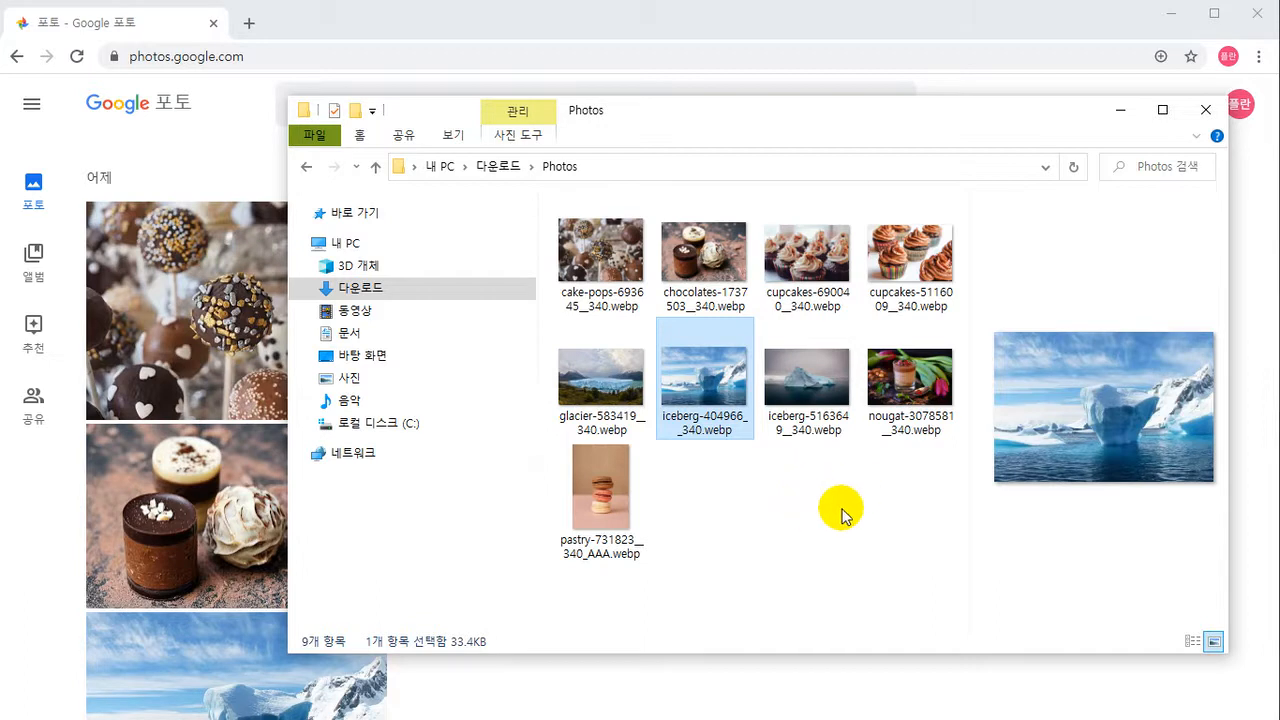
Switch to Google Photos, view the cake pops picture at full size and return to the library
{"action": "left_click", "coordinate": [745, 33]}
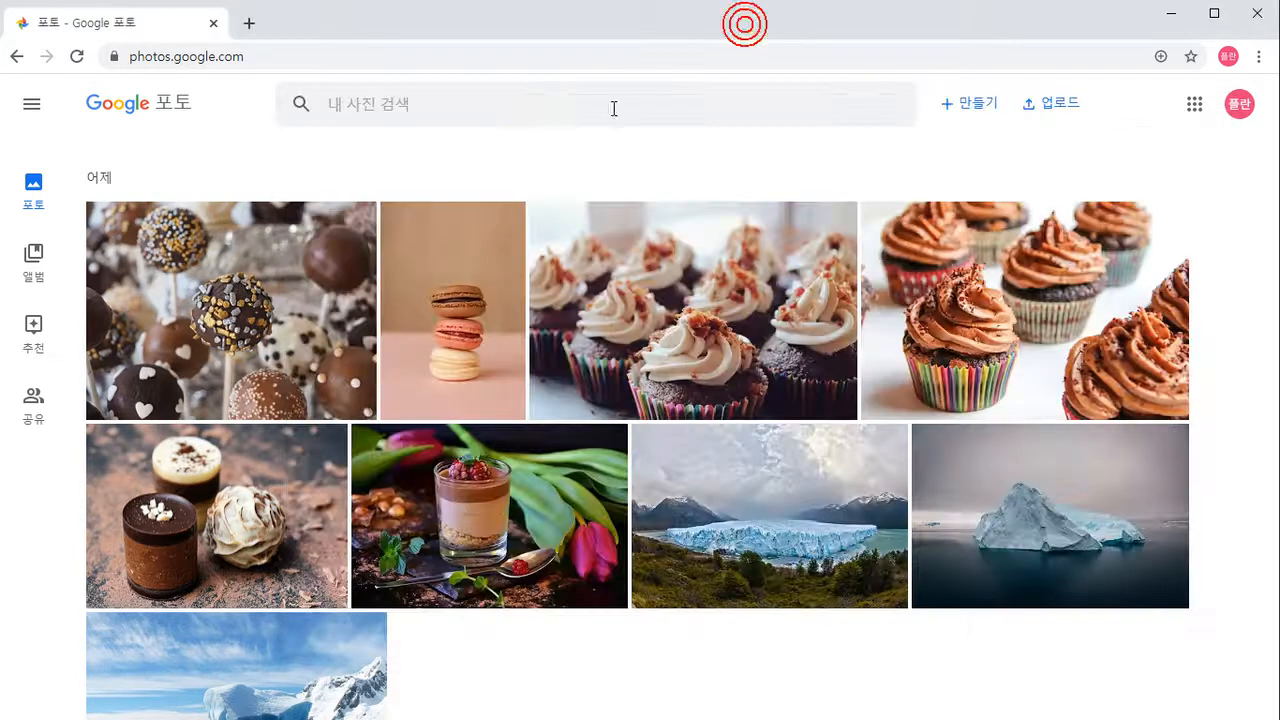
{"action": "left_click", "coordinate": [265, 346]}
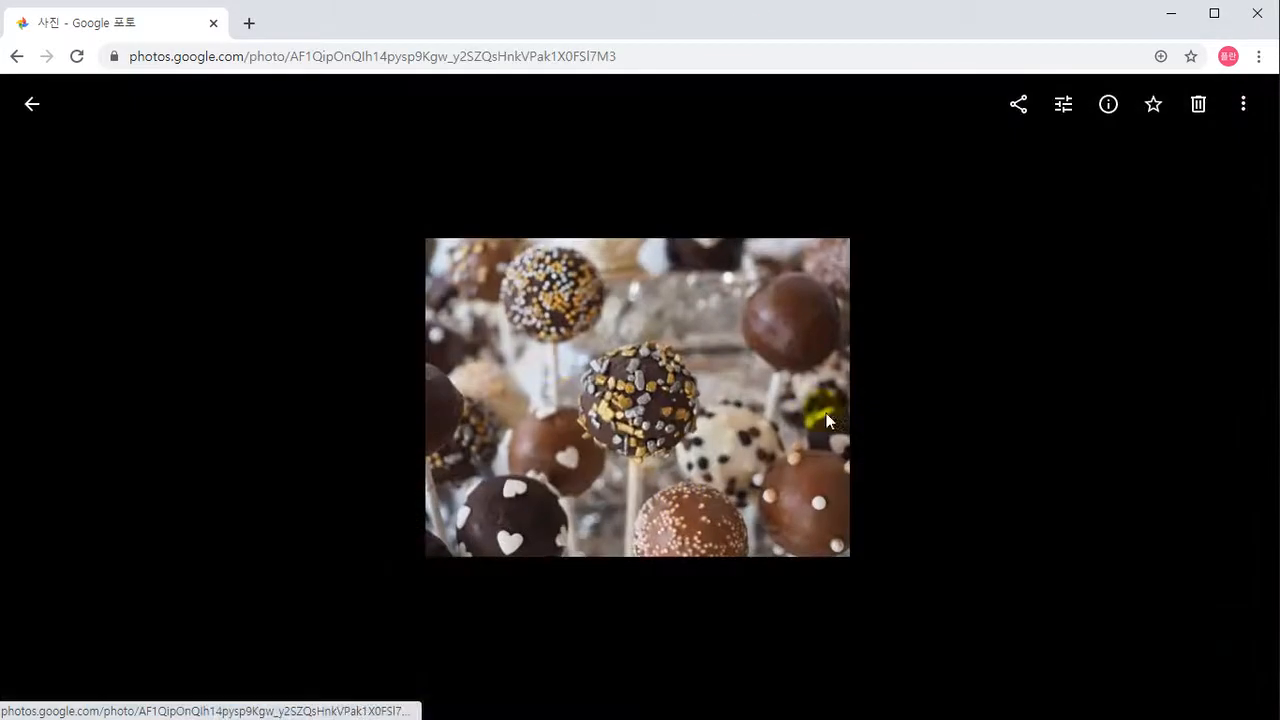
{"action": "left_click", "coordinate": [32, 104]}
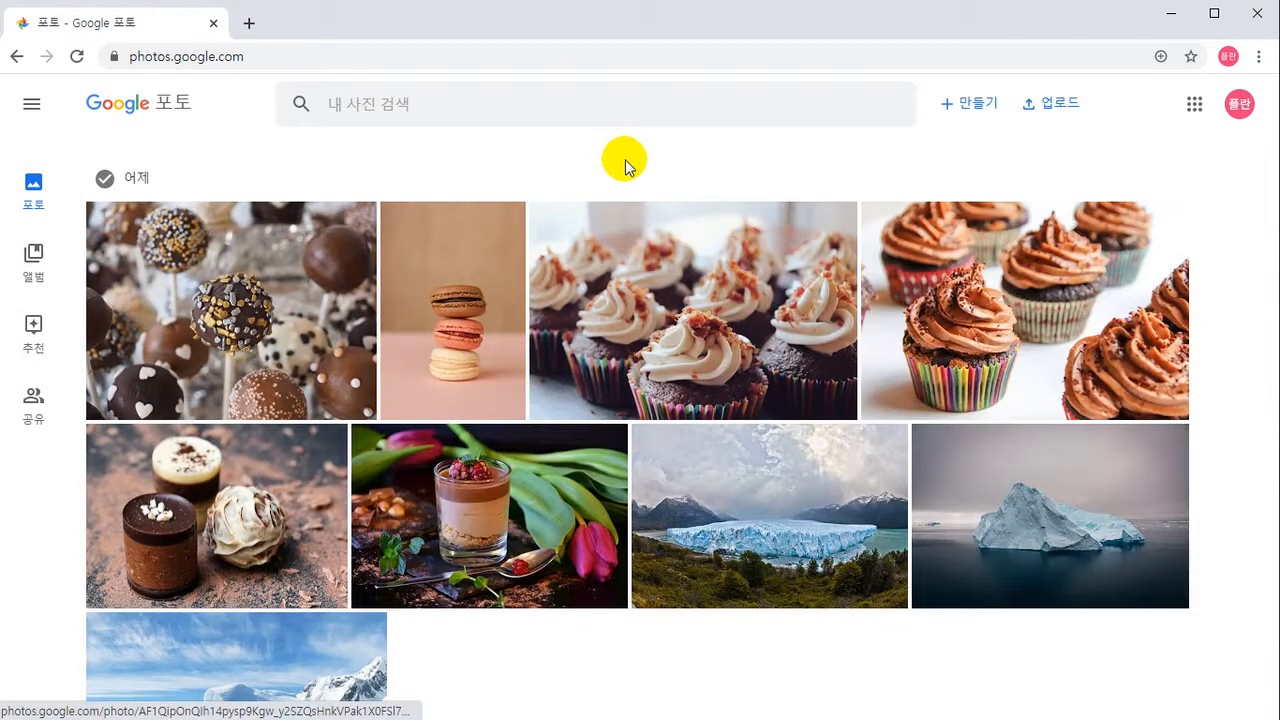